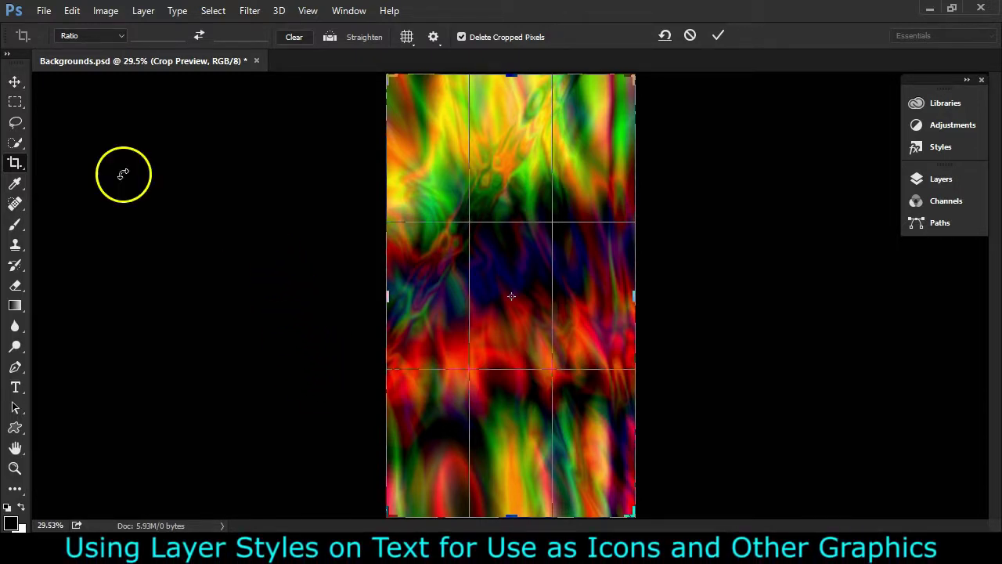
- Cancel the pending crop so the abstract background stays at full size
click(45, 14)
click(290, 101)
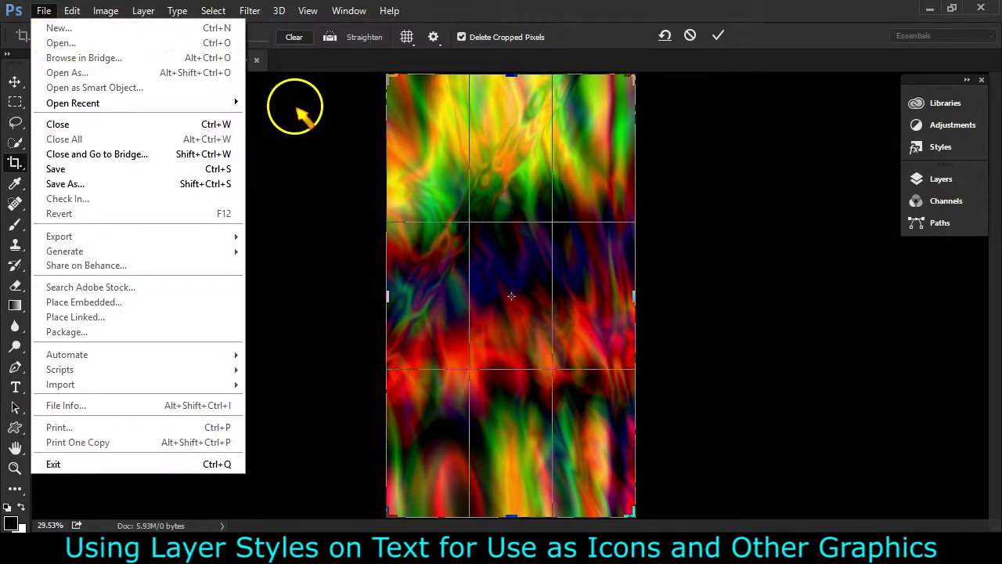
click(690, 35)
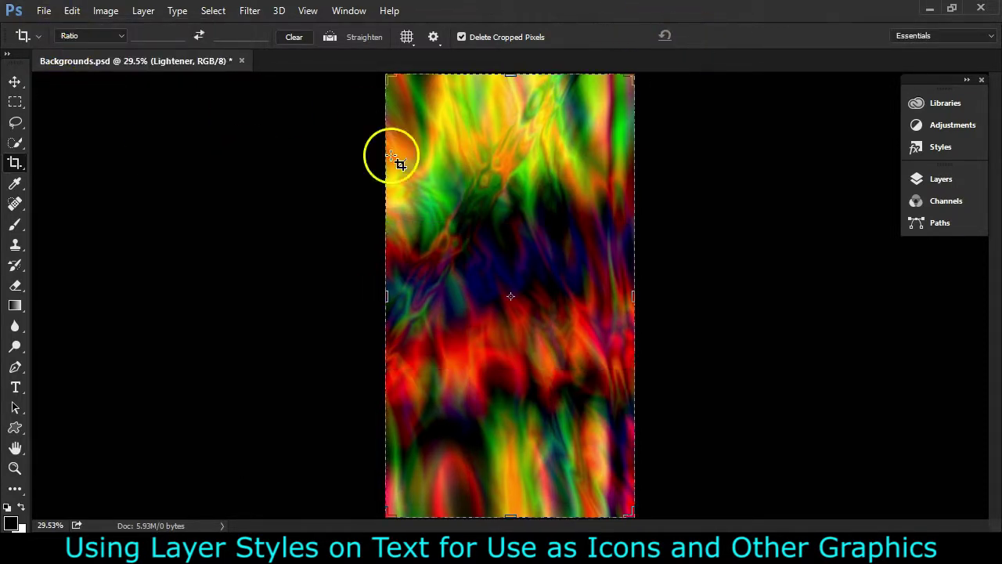
- Create a new 1024 × 1024 px document named Initials with Transparent background contents
click(42, 11)
click(47, 27)
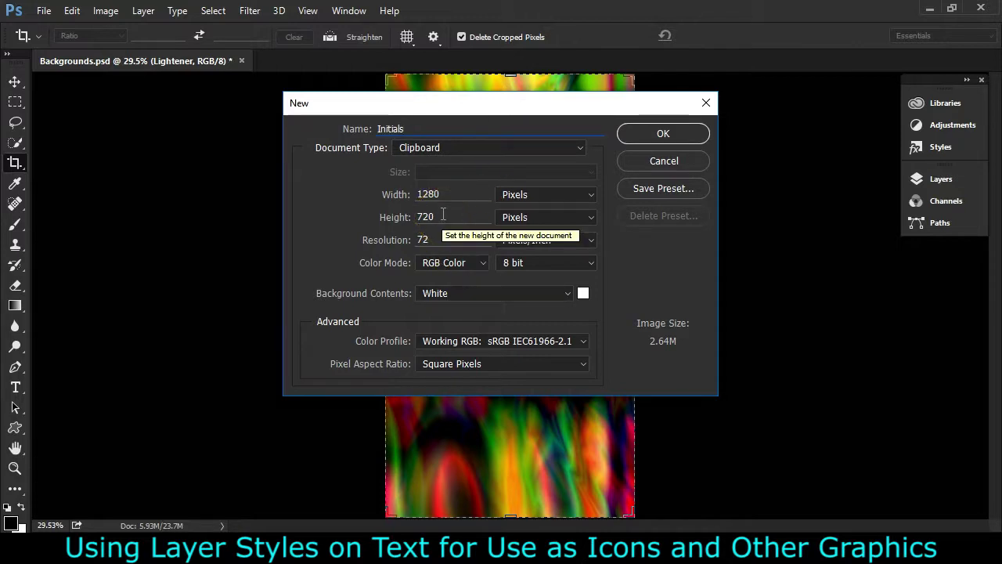
click(438, 194)
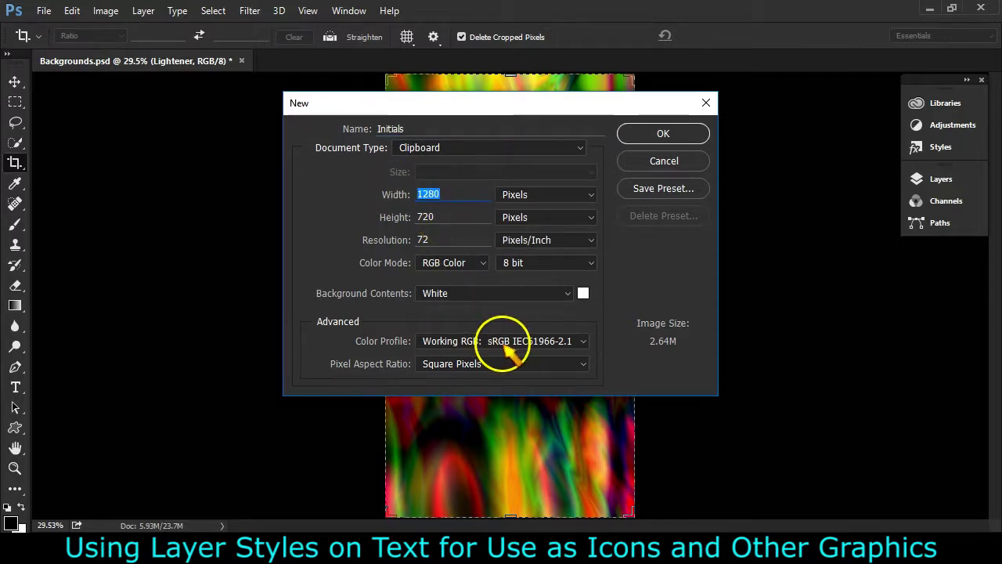
text(1024)
key(Tab)
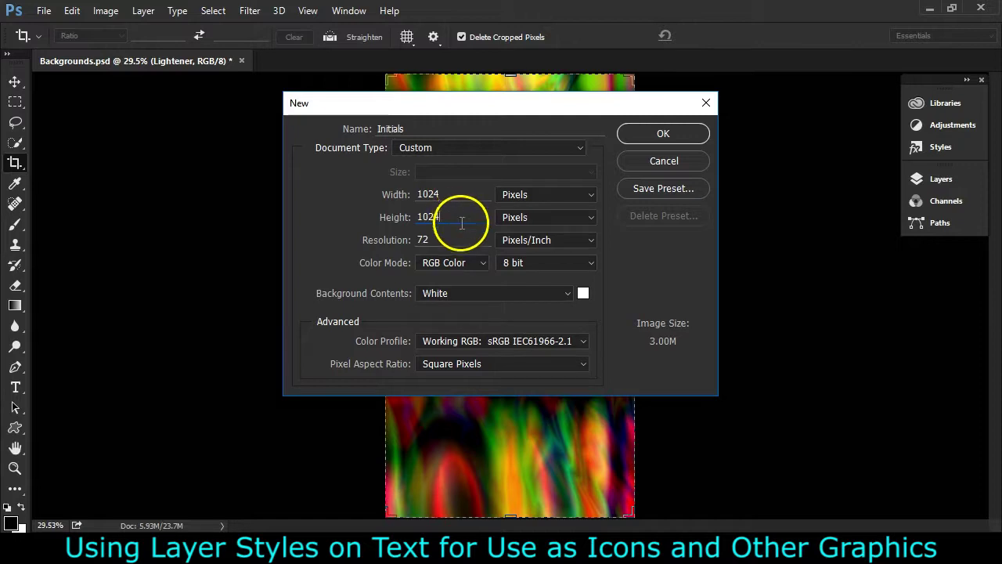
click(481, 295)
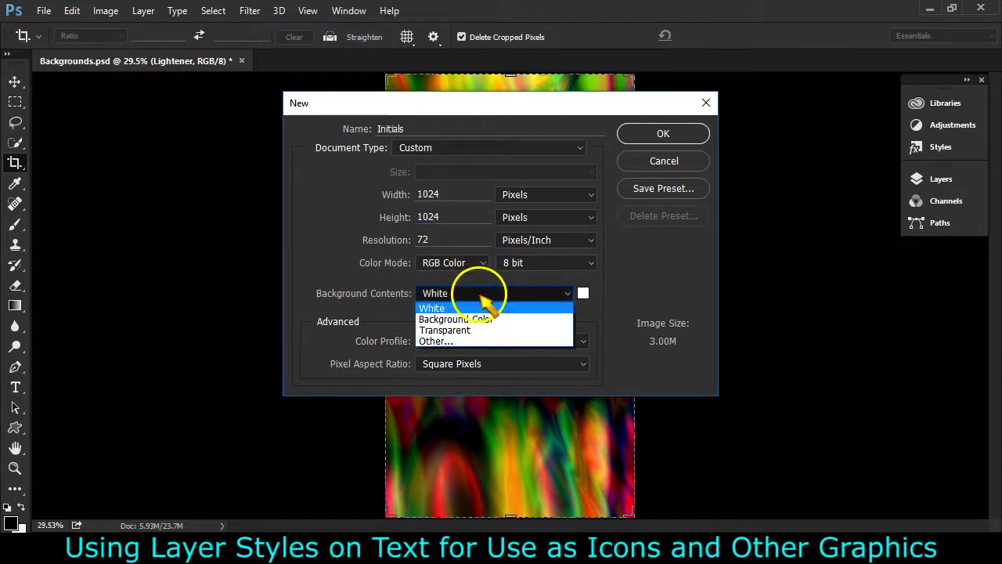
click(483, 332)
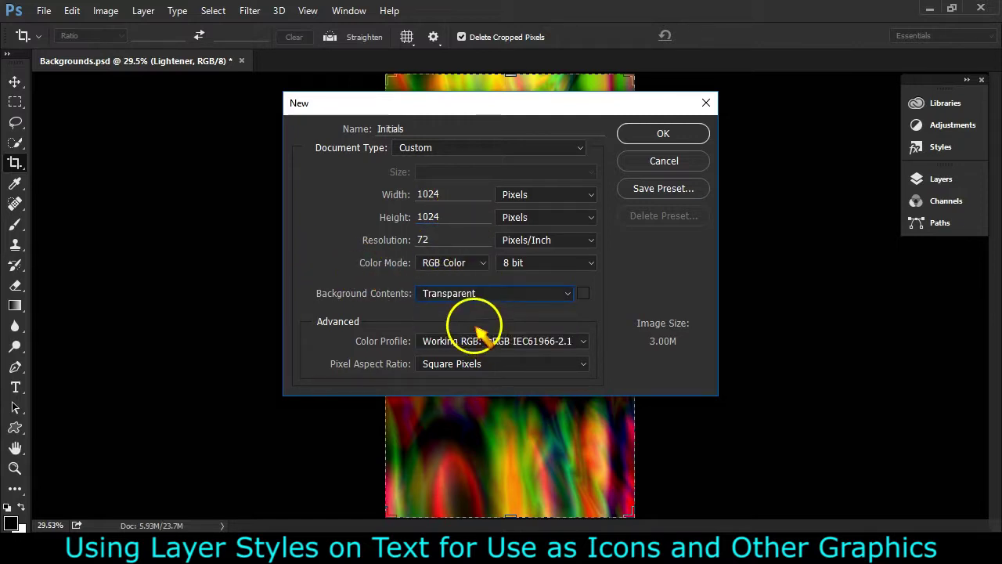
click(659, 136)
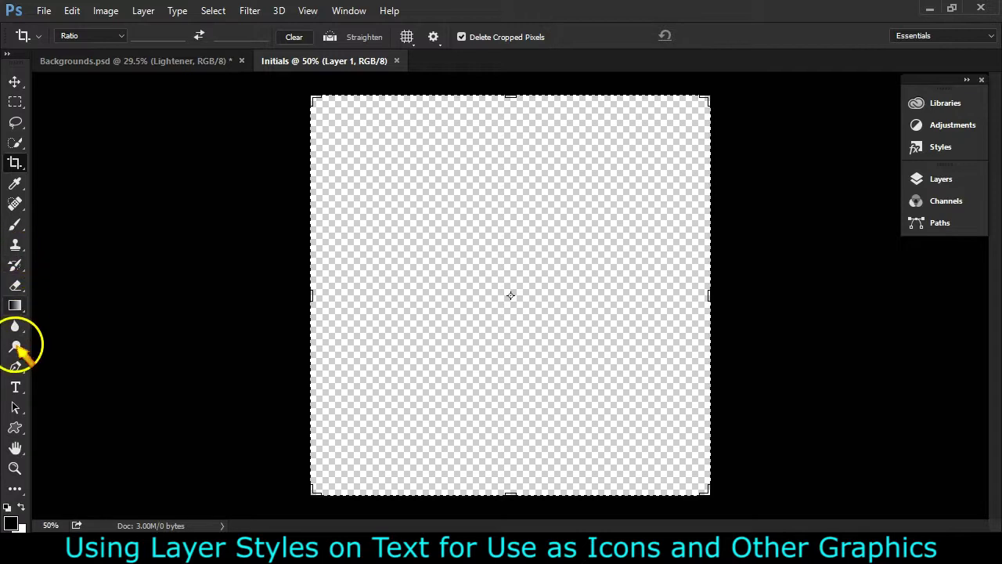
- Start an M text layer with the Type tool and set its size to 500 pt
click(16, 388)
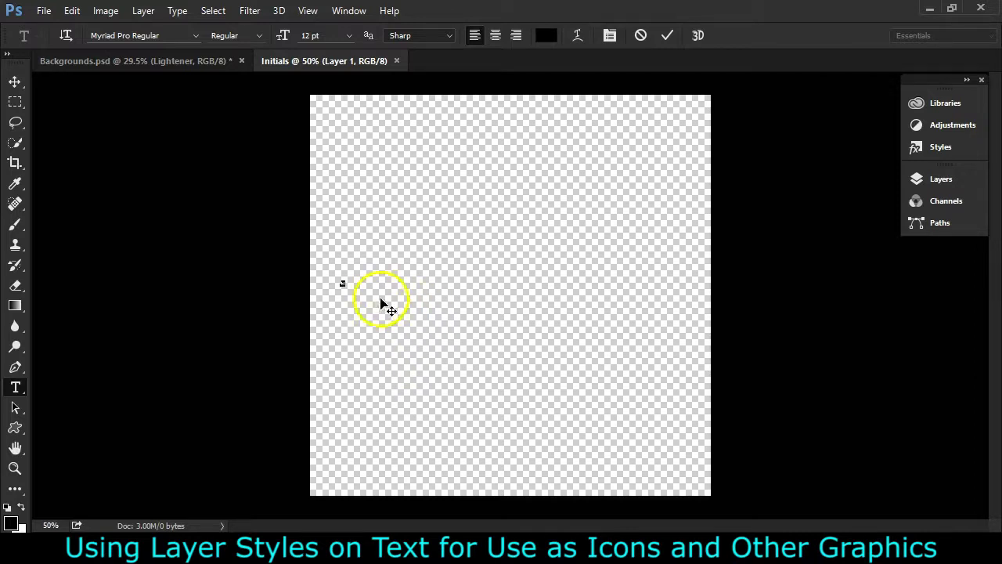
click(350, 36)
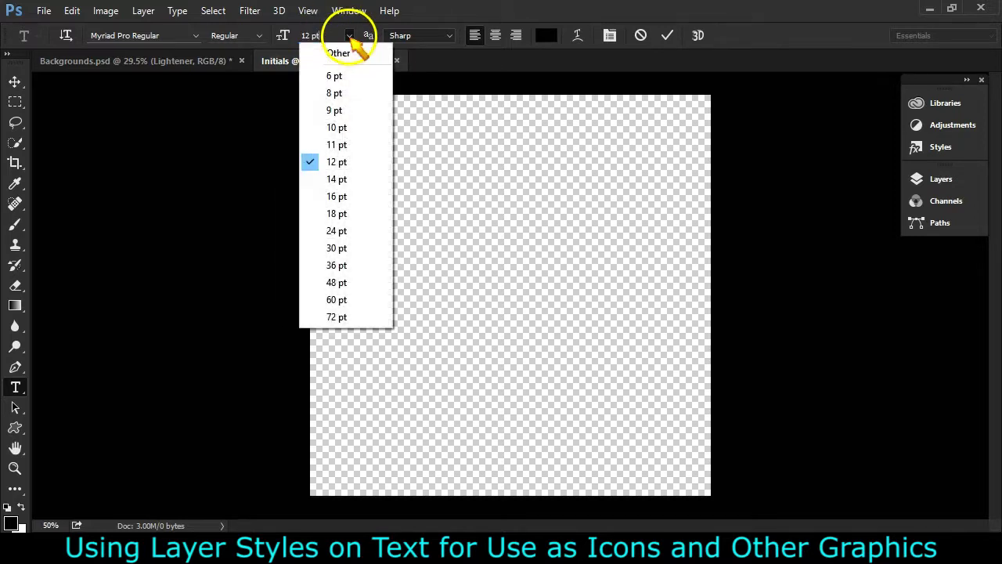
click(344, 318)
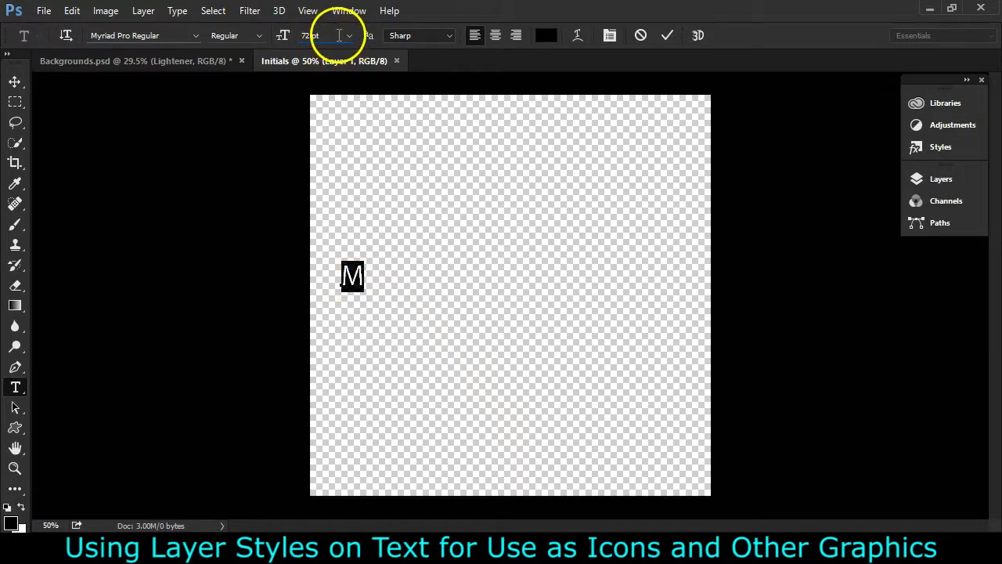
text(500)
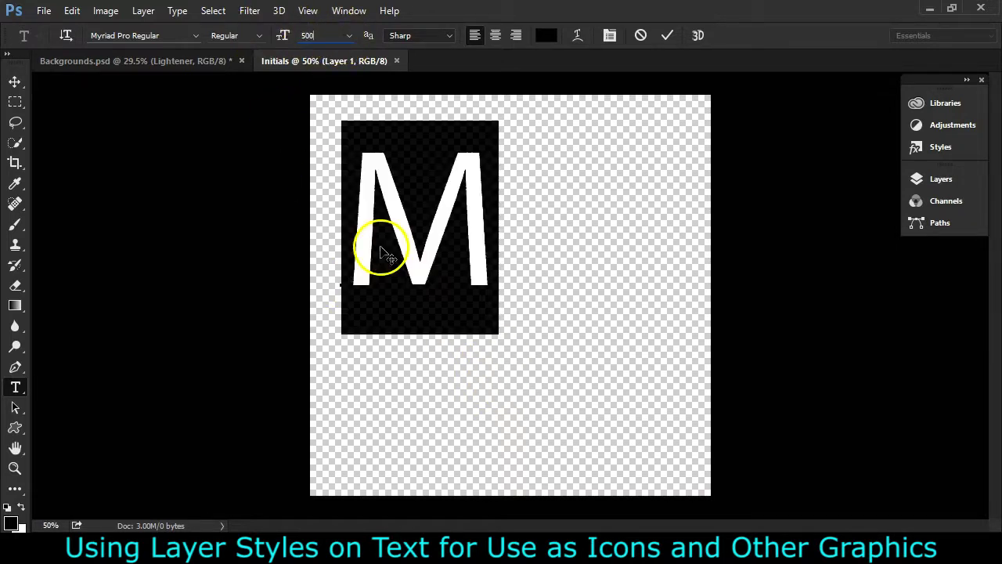
- Change the M's font to Nirmala UI Bold and raise its size to 600 pt
click(172, 34)
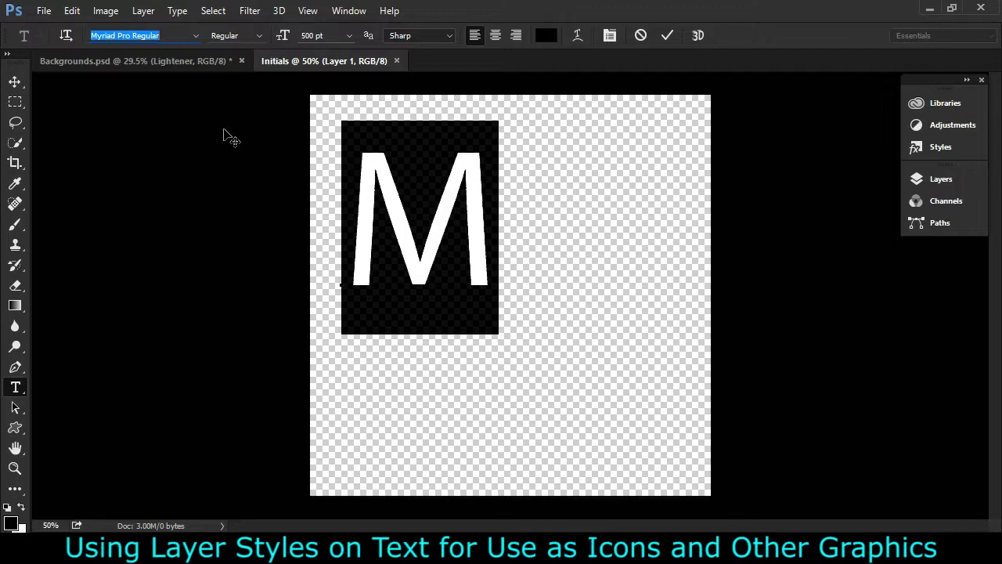
key(Down)
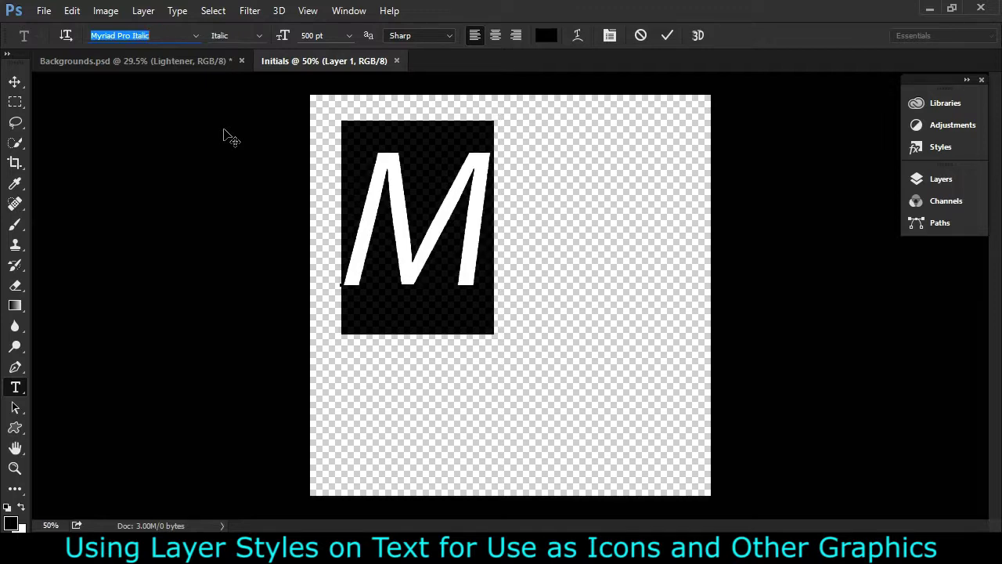
key(Down)
key(Down)
key(Down)
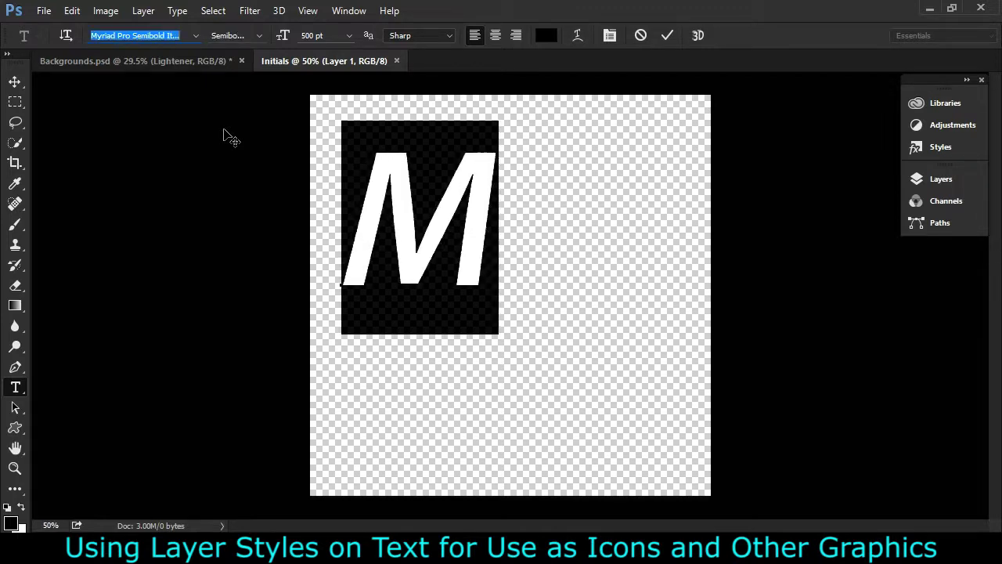
key(Down)
key(Down)
key(Down)
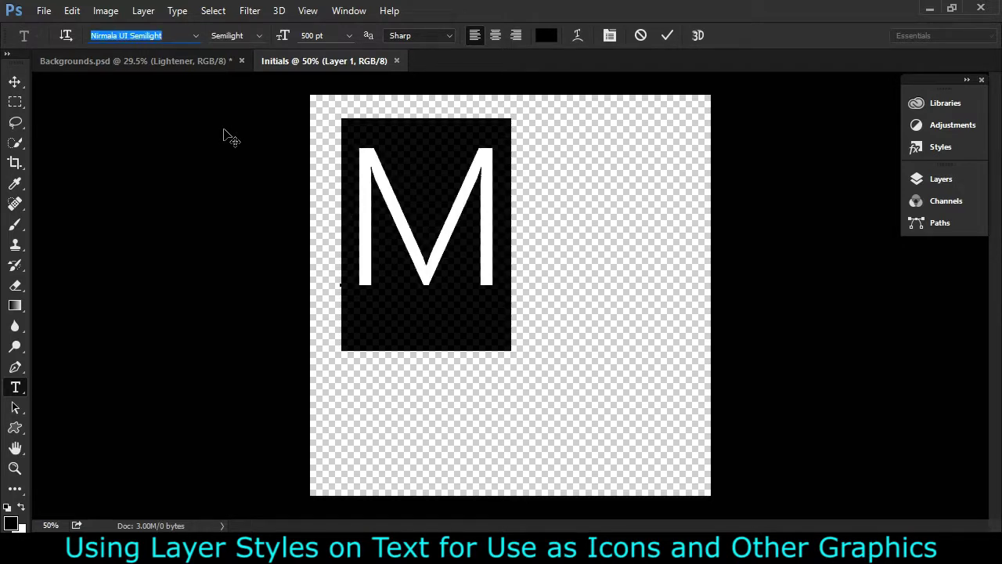
key(Down)
key(Down)
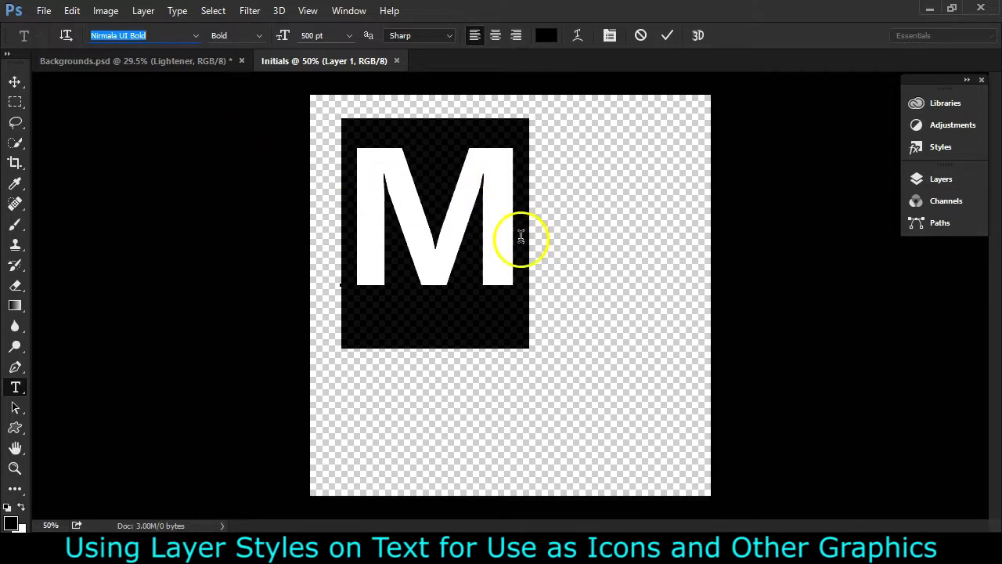
click(335, 35)
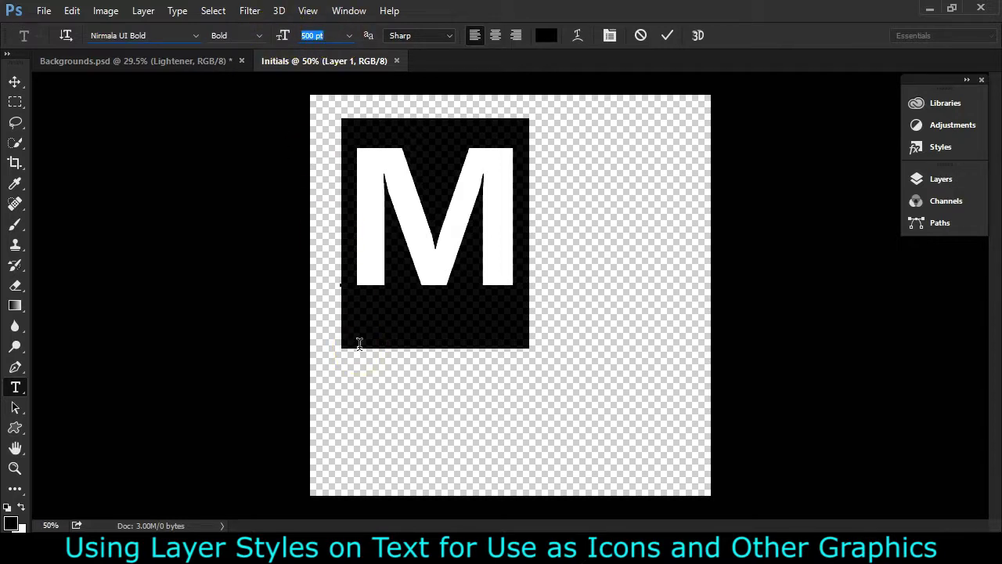
text(600)
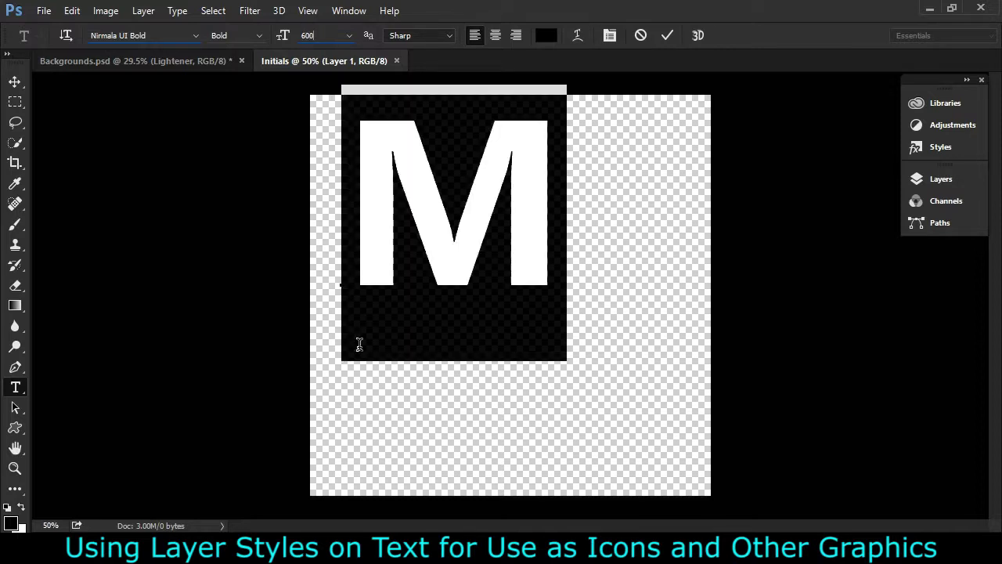
- Commit the M and move it toward the top-left corner of the canvas
click(15, 81)
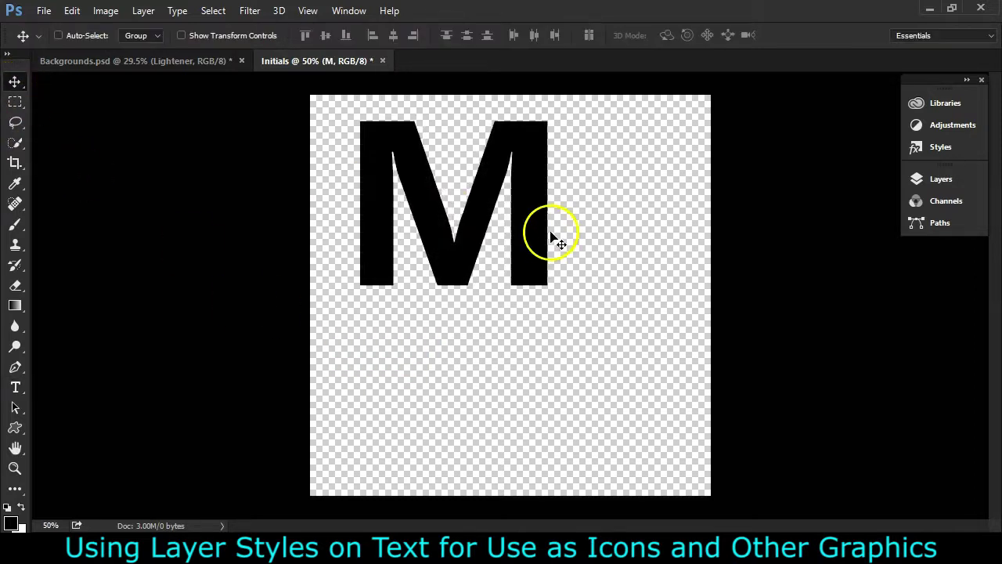
drag(474, 260, 458, 272)
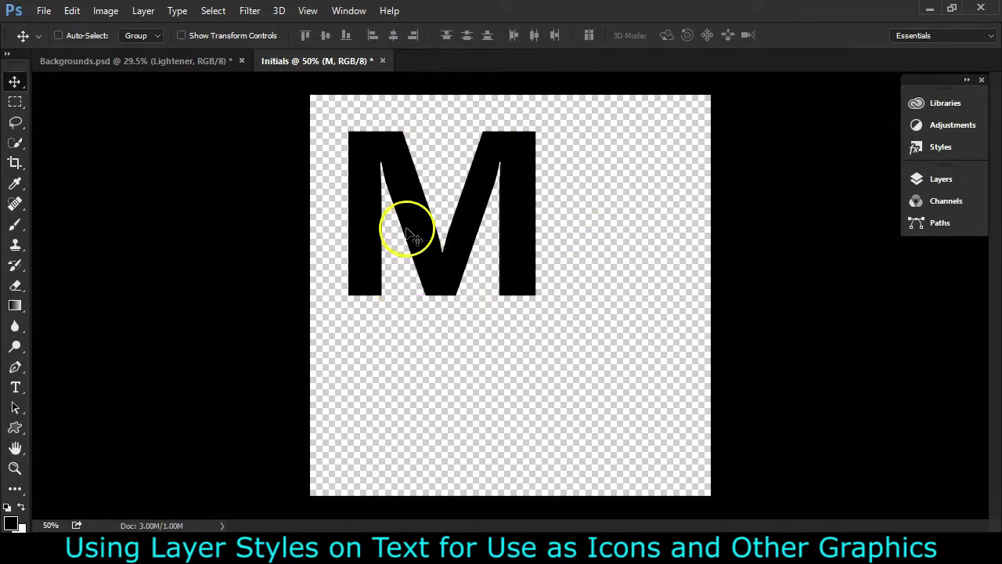
mouse_move(409, 227)
mouse_down()
mouse_move(403, 208)
mouse_move(399, 215)
mouse_up()
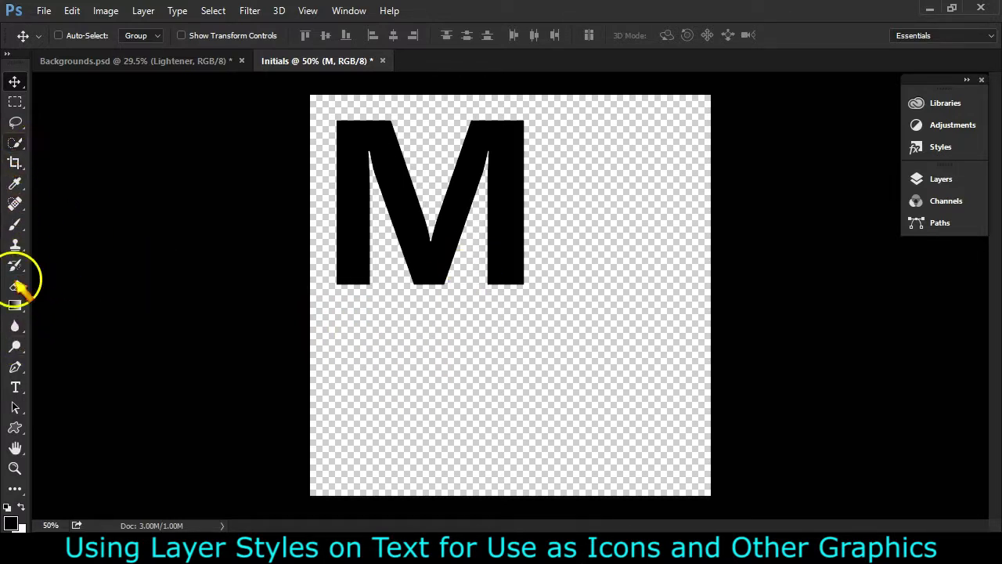
- Add a letter H and position it in the lower right of the canvas
click(15, 386)
click(480, 428)
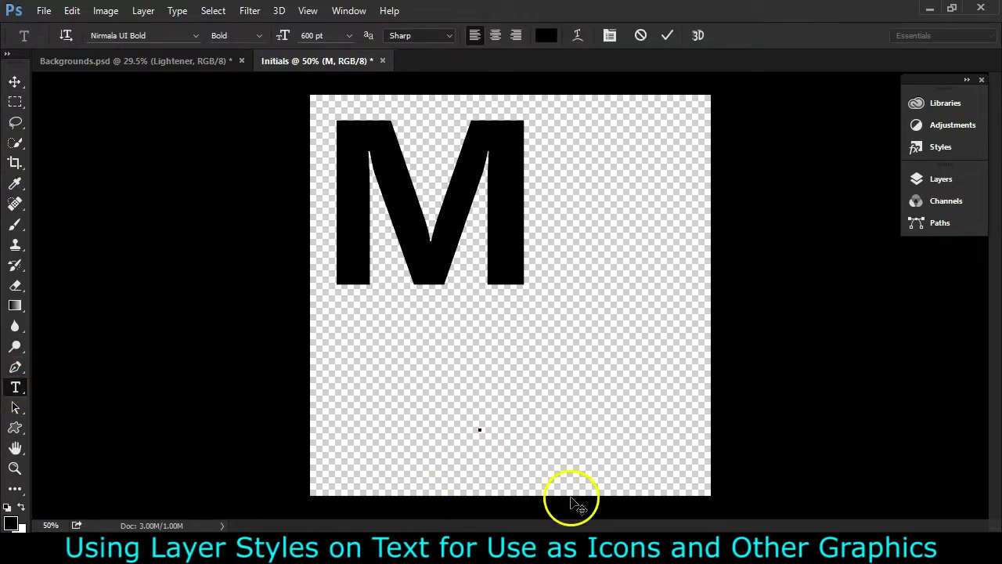
text(H)
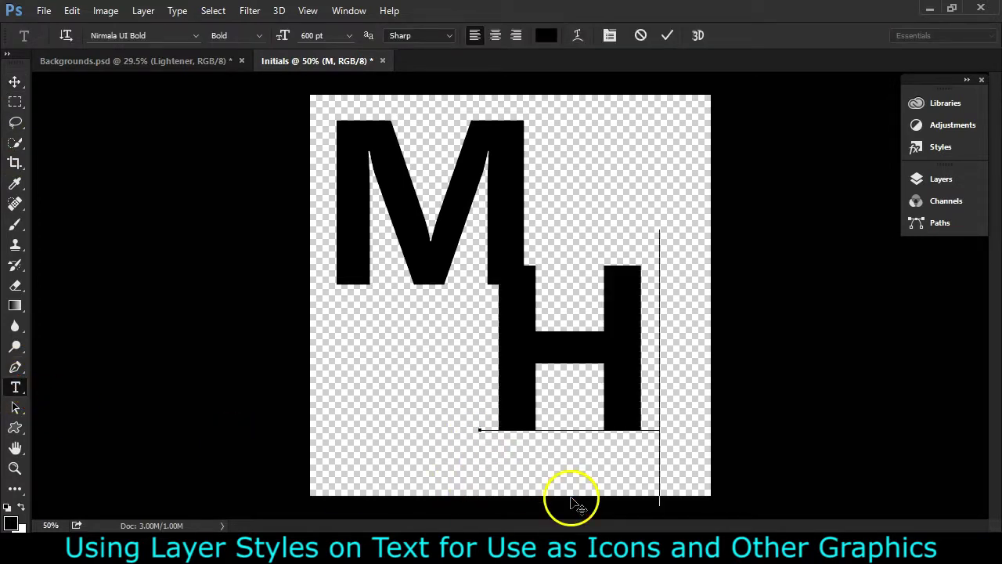
click(14, 81)
drag(513, 353, 547, 399)
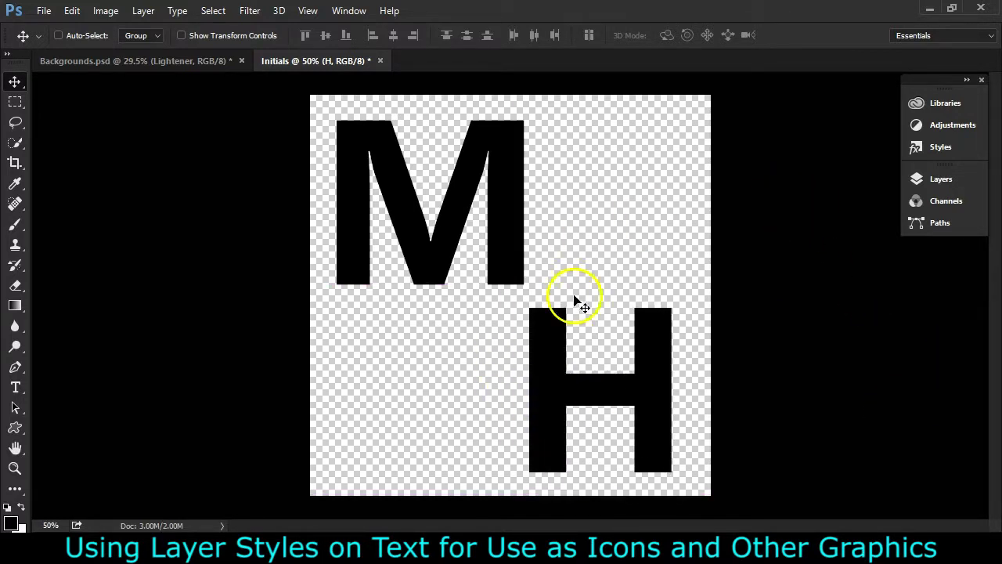
- Open Blending Options for the M text layer and move the Layer Style dialog aside
click(941, 182)
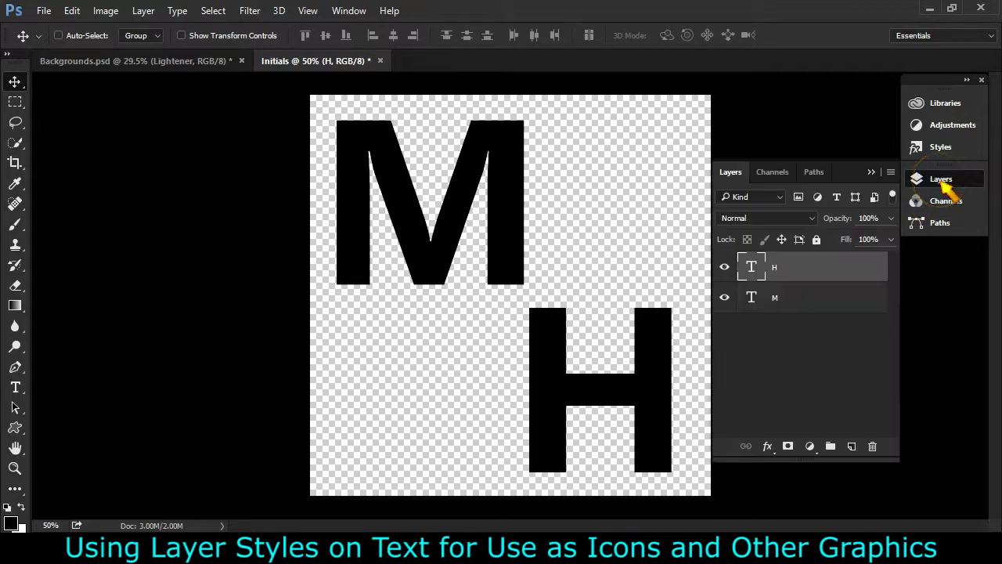
click(775, 301)
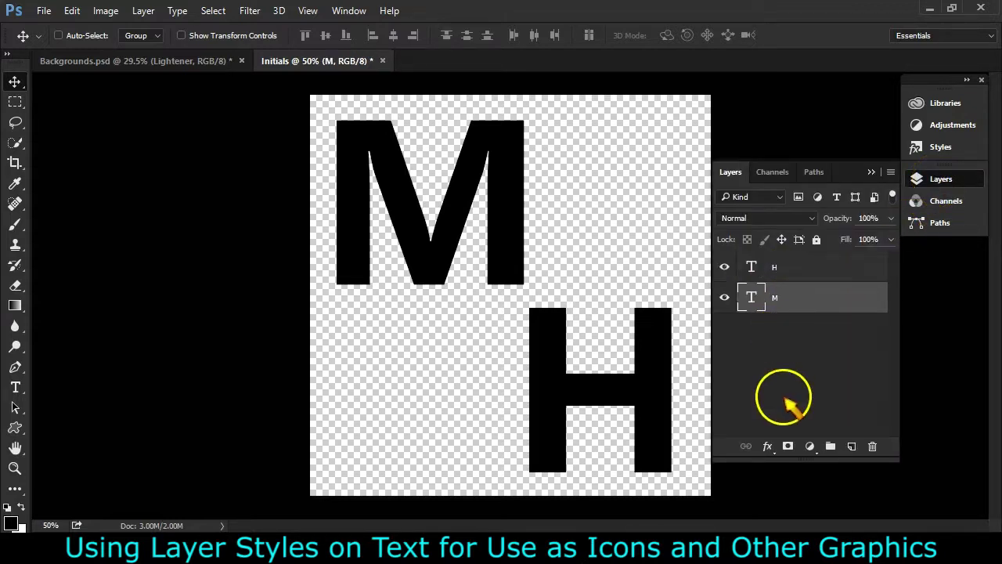
right_click(782, 304)
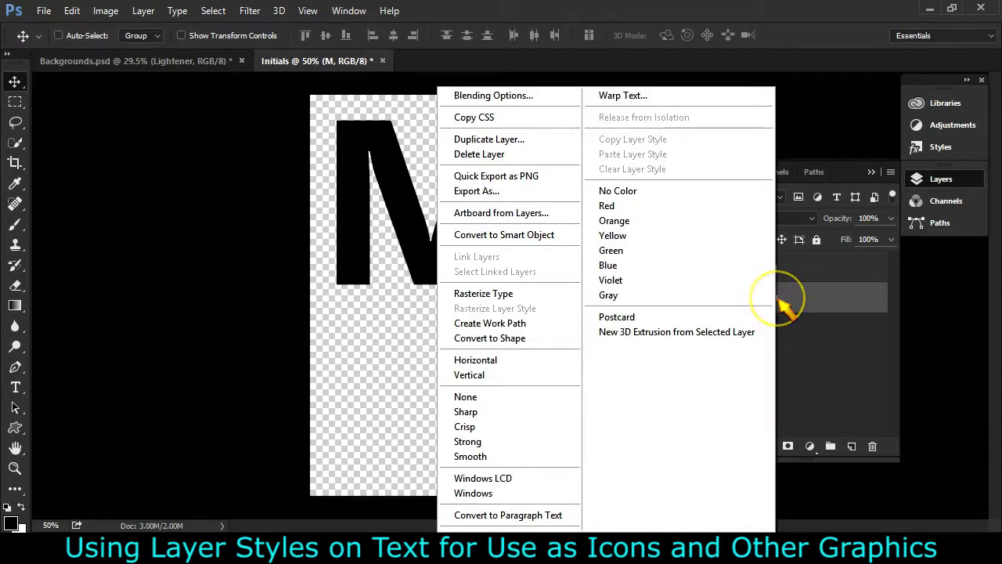
click(519, 99)
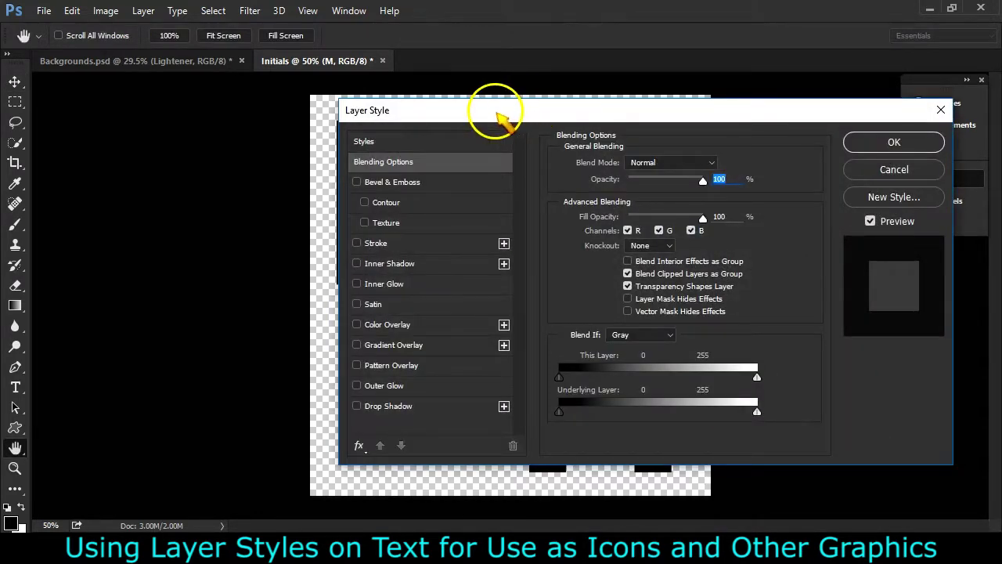
drag(499, 116, 699, 114)
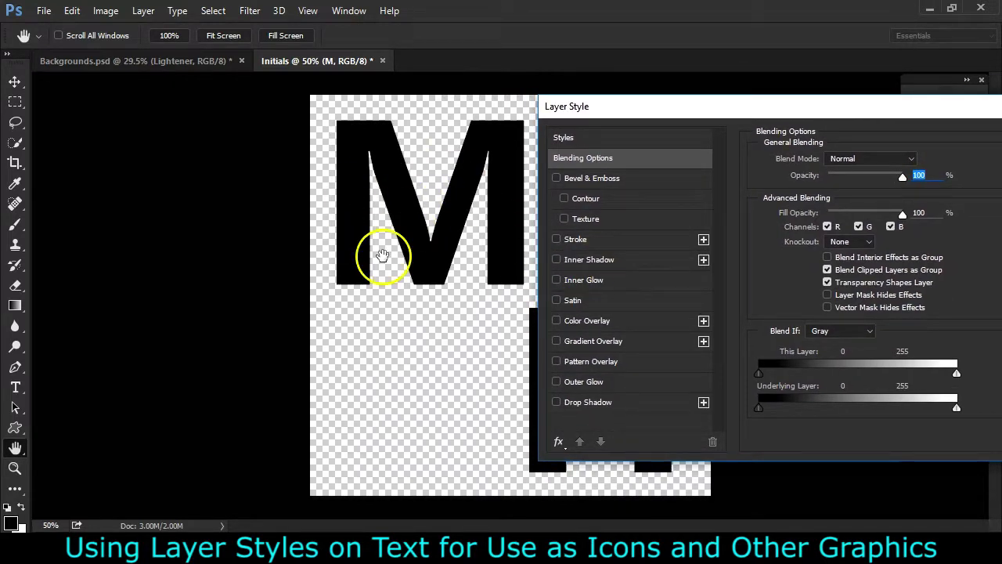
- Add a Gradient Overlay to the M, trying Blue, Red, Yellow and then Spectrum presets
click(557, 342)
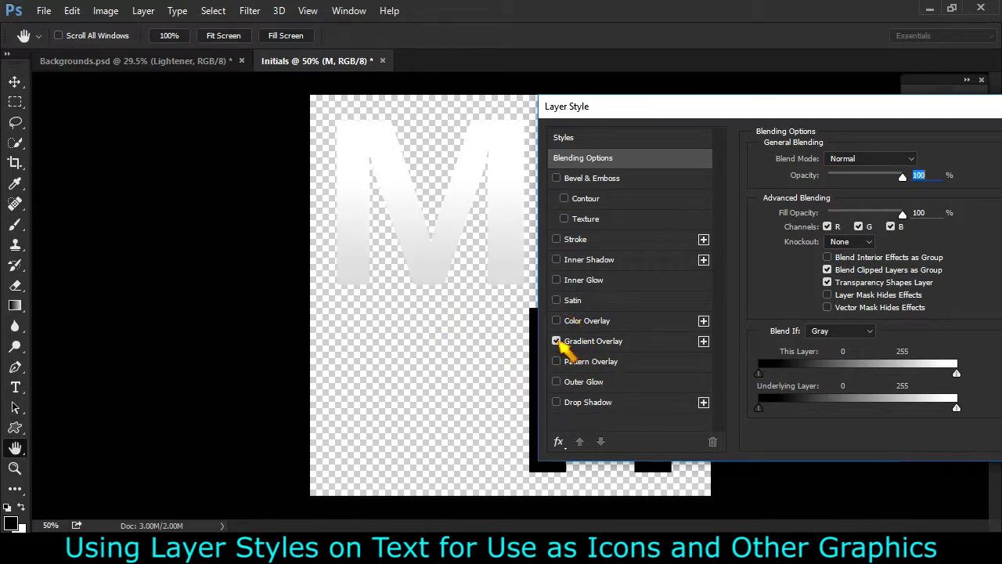
click(596, 342)
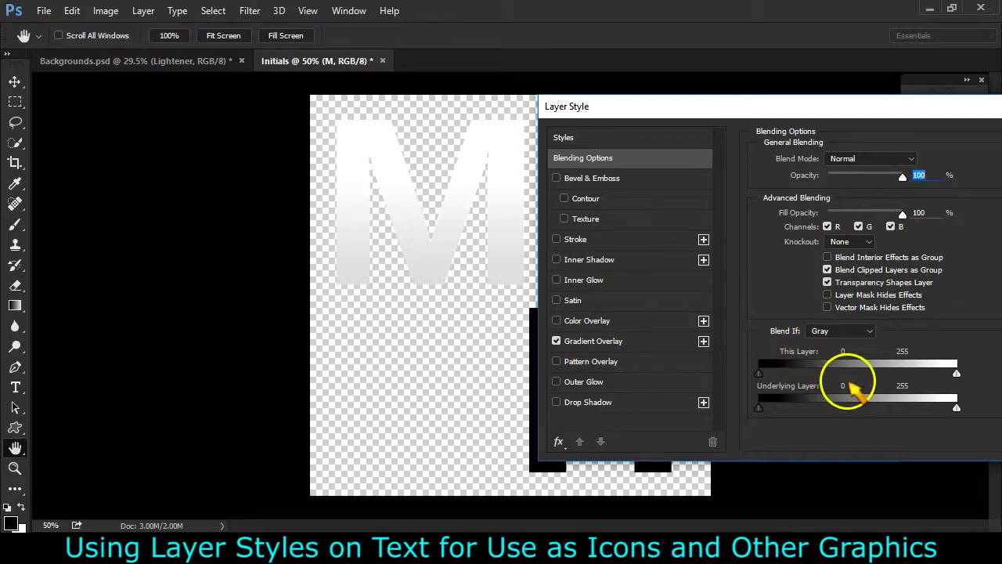
click(613, 349)
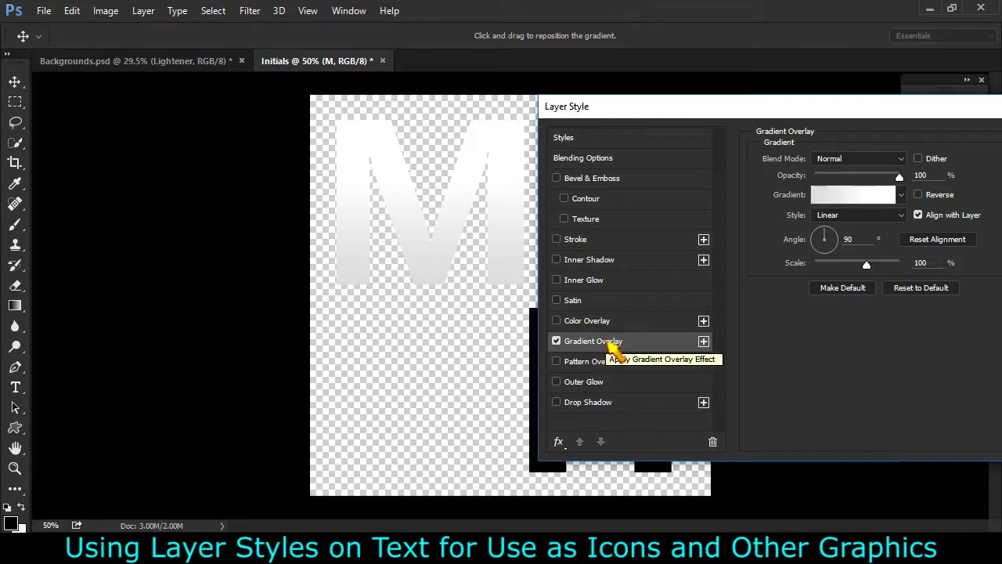
click(854, 196)
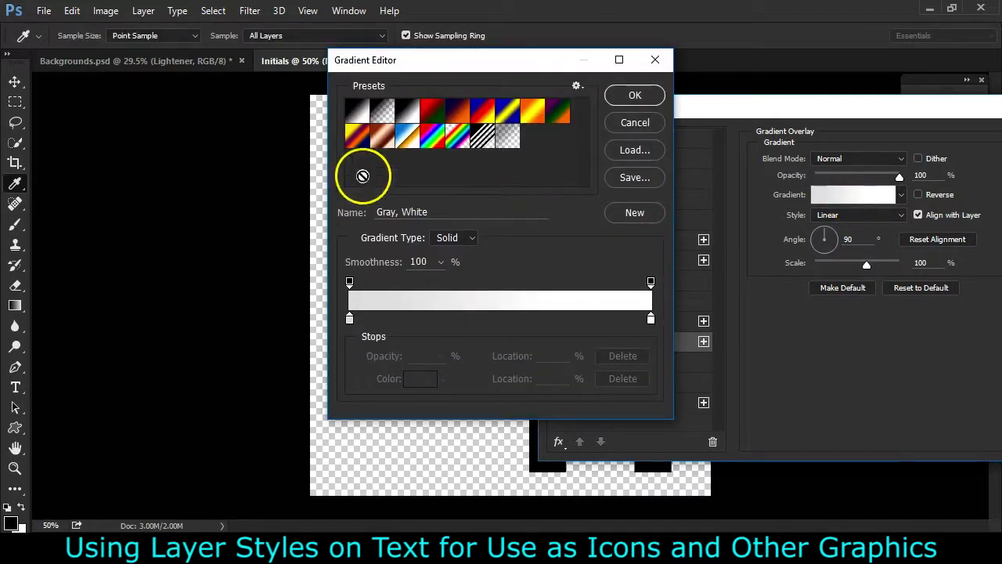
click(490, 117)
click(634, 95)
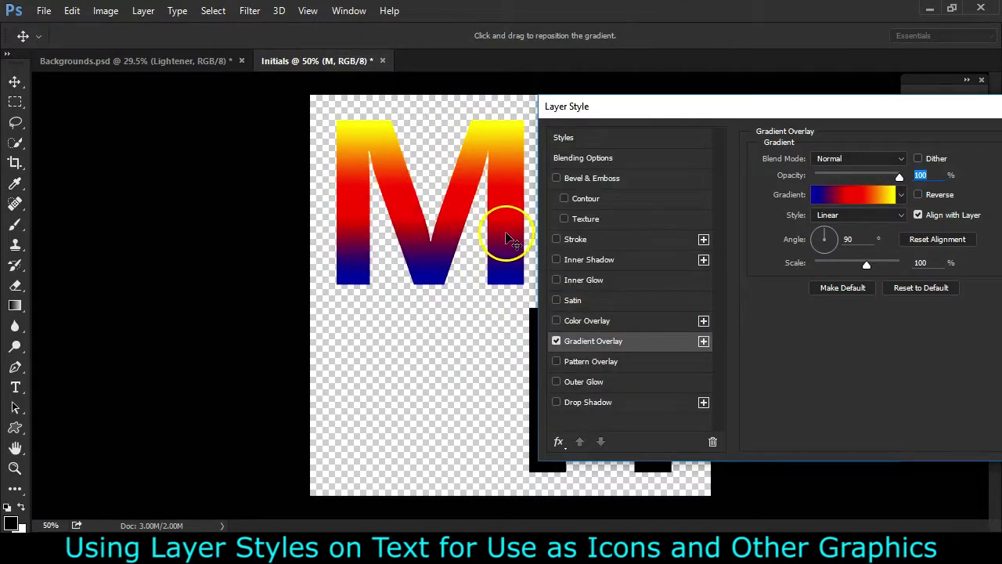
click(857, 193)
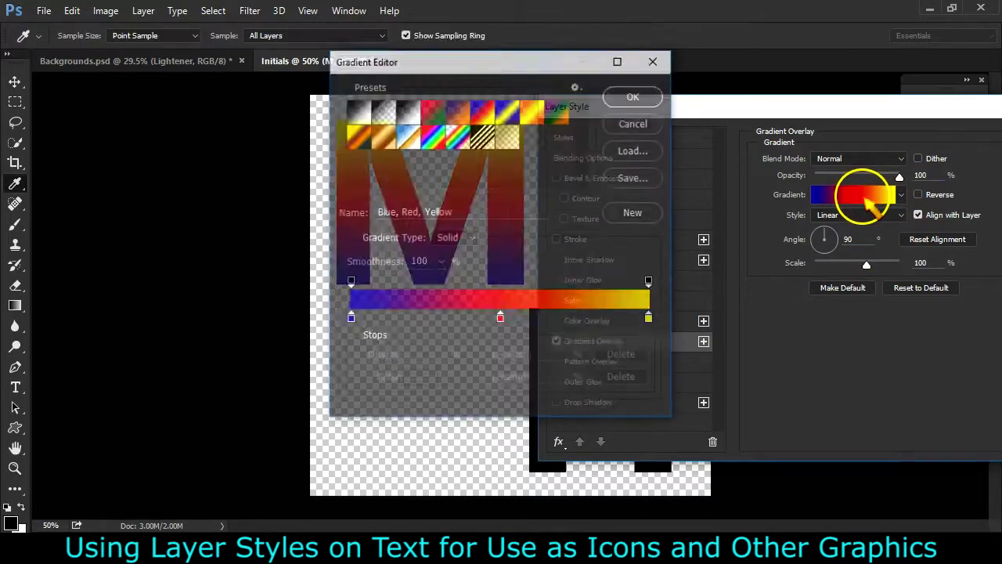
click(432, 137)
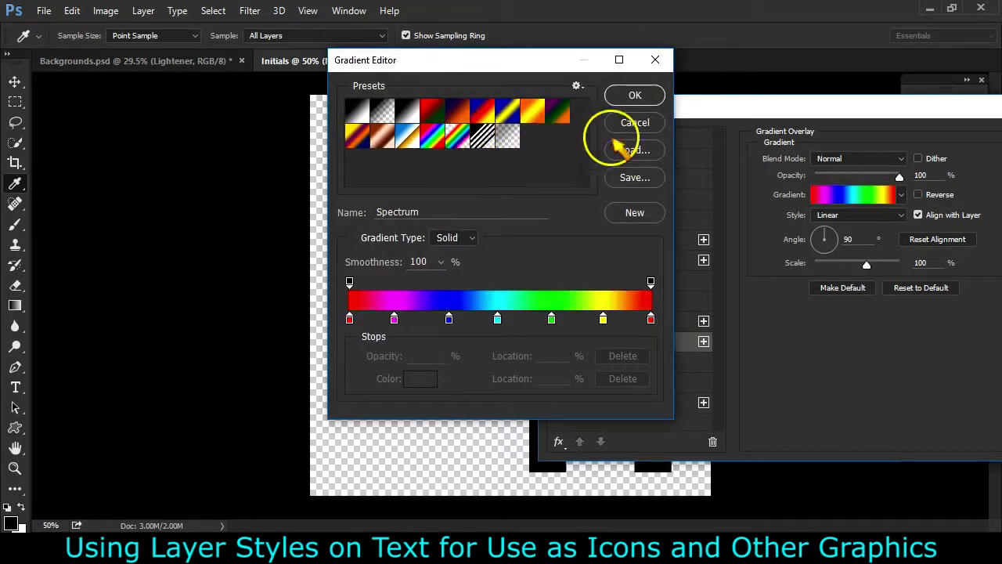
click(635, 95)
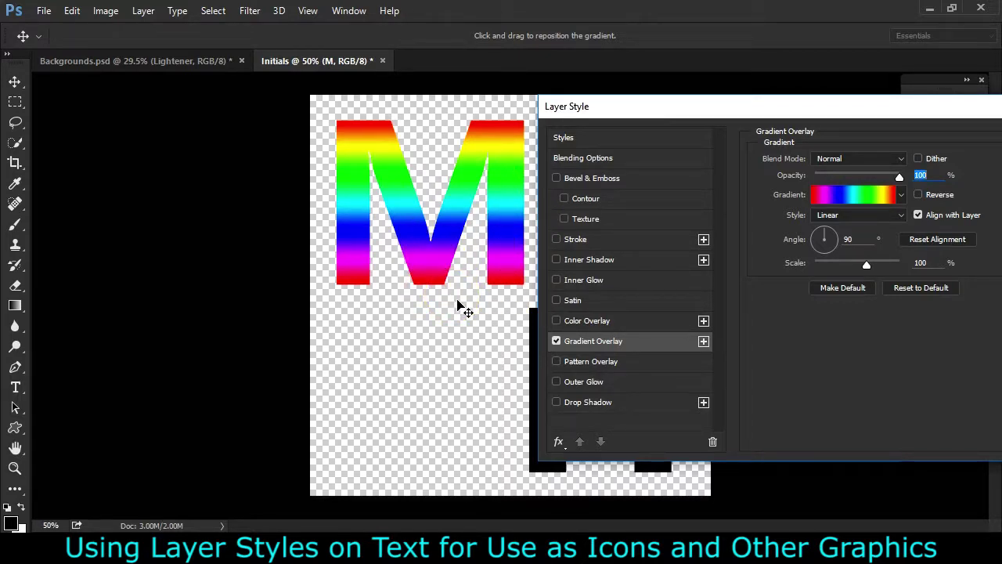
drag(525, 190, 496, 208)
- Settle the overlay on the Orange, Yellow, Orange gradient and enable Bevel & Emboss
click(845, 196)
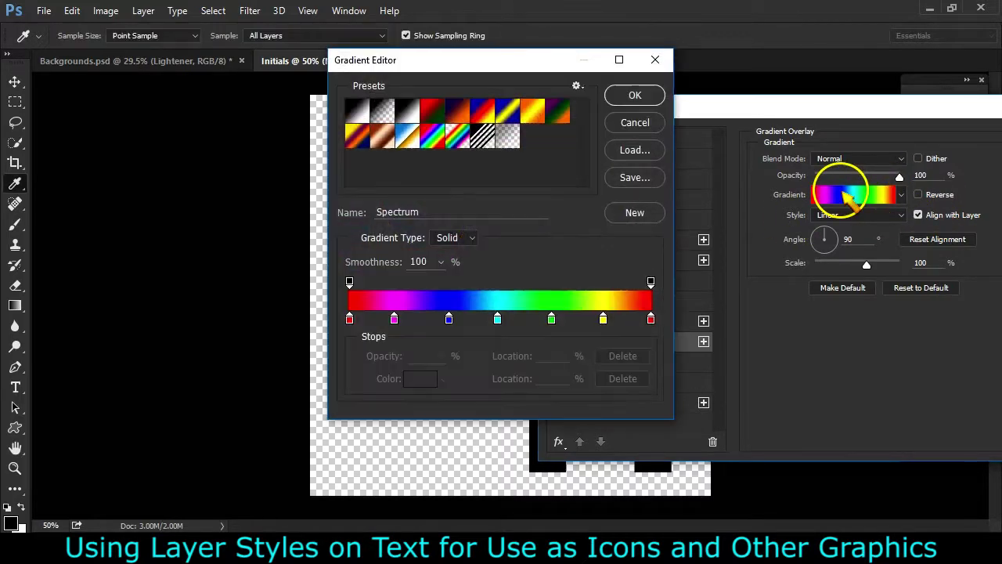
click(407, 138)
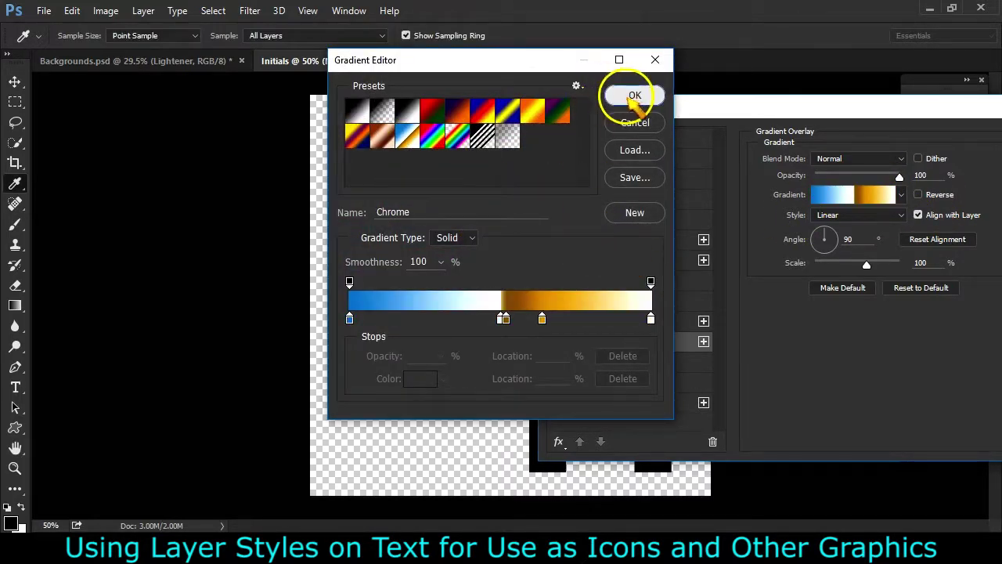
click(635, 95)
click(866, 195)
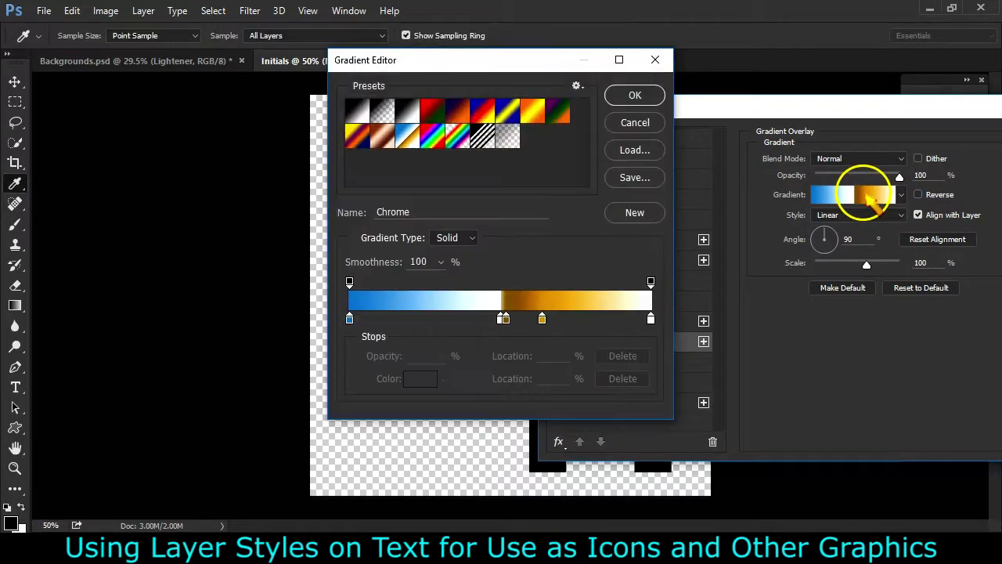
click(532, 111)
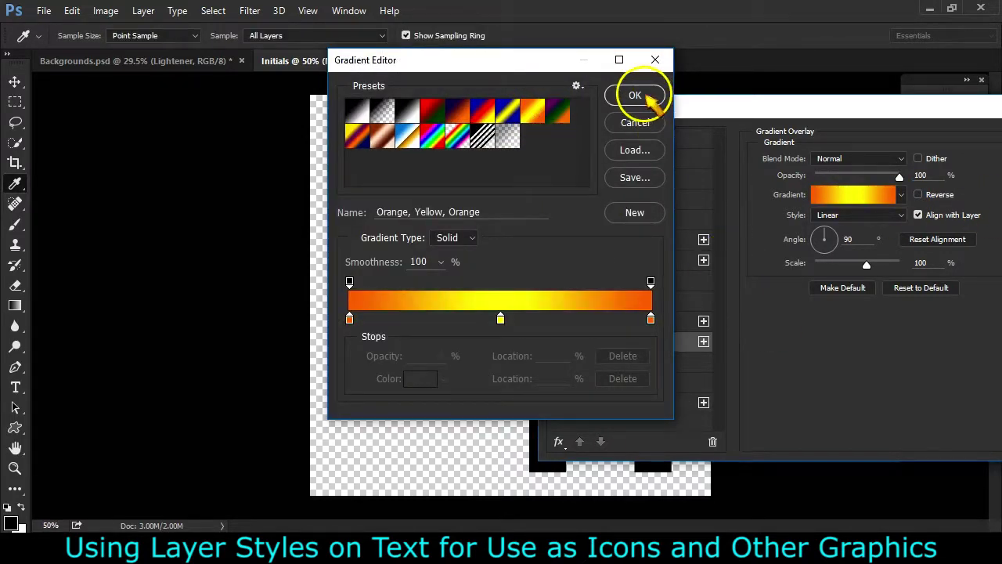
click(634, 95)
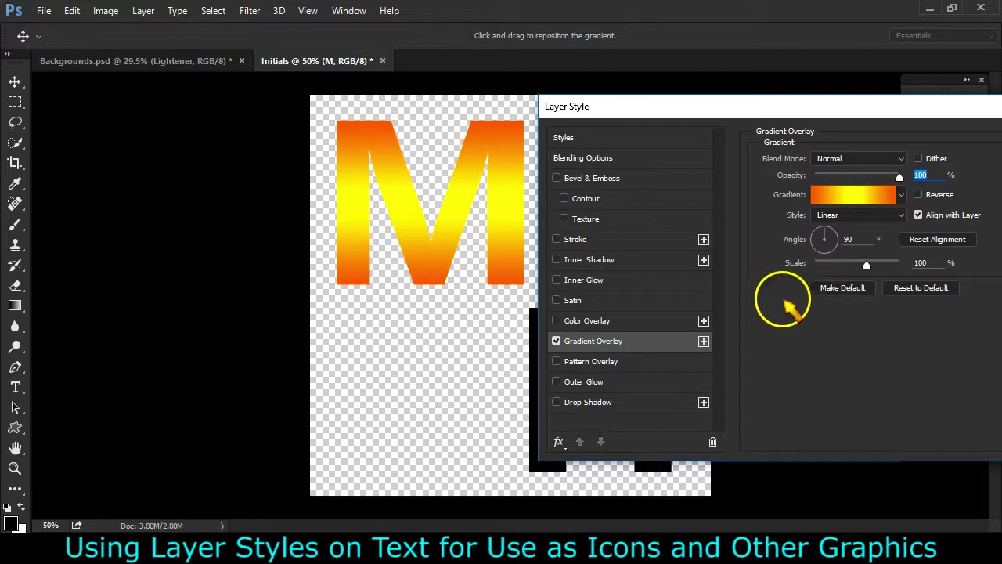
click(590, 179)
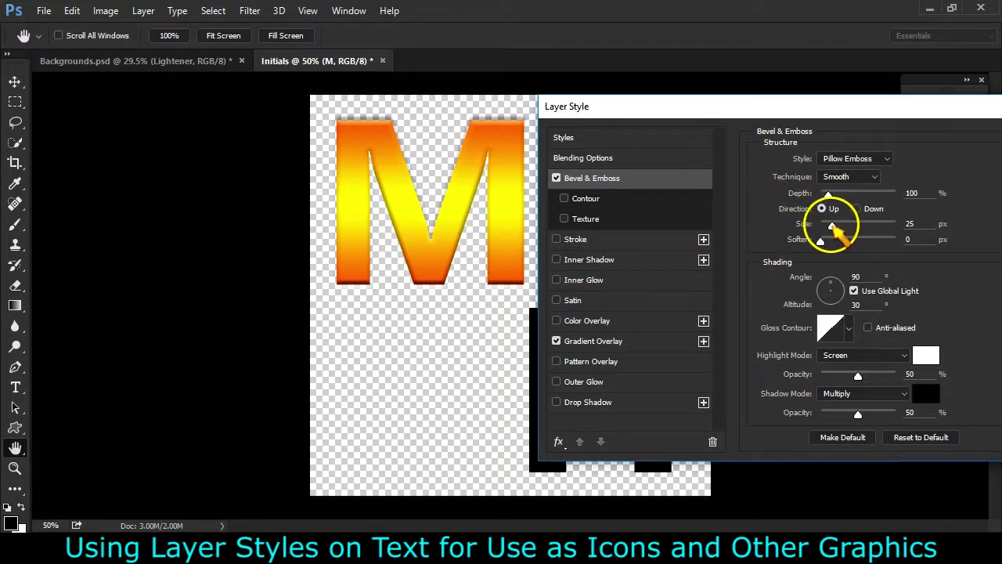
- Set the bevel style to Inner Bevel
click(847, 157)
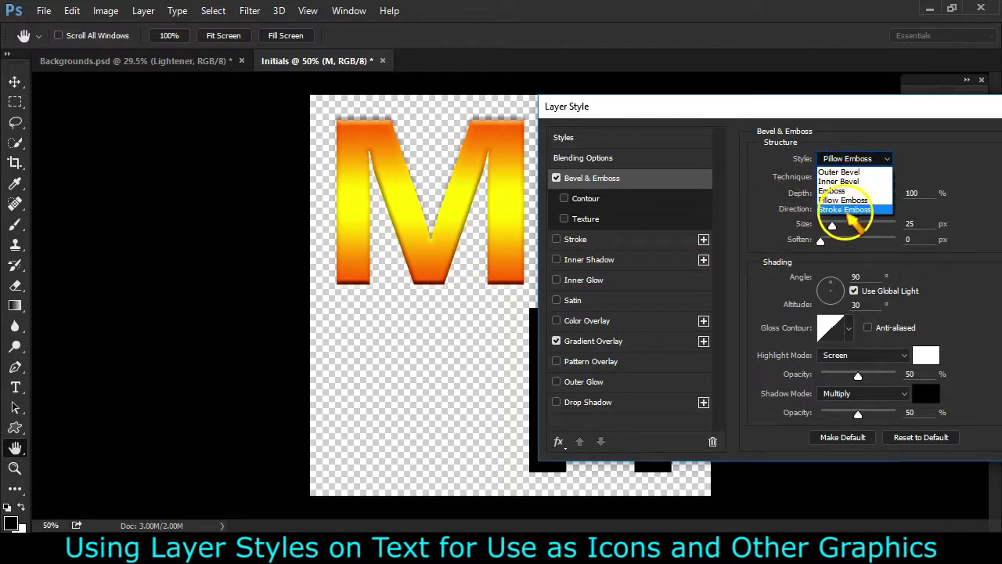
click(839, 171)
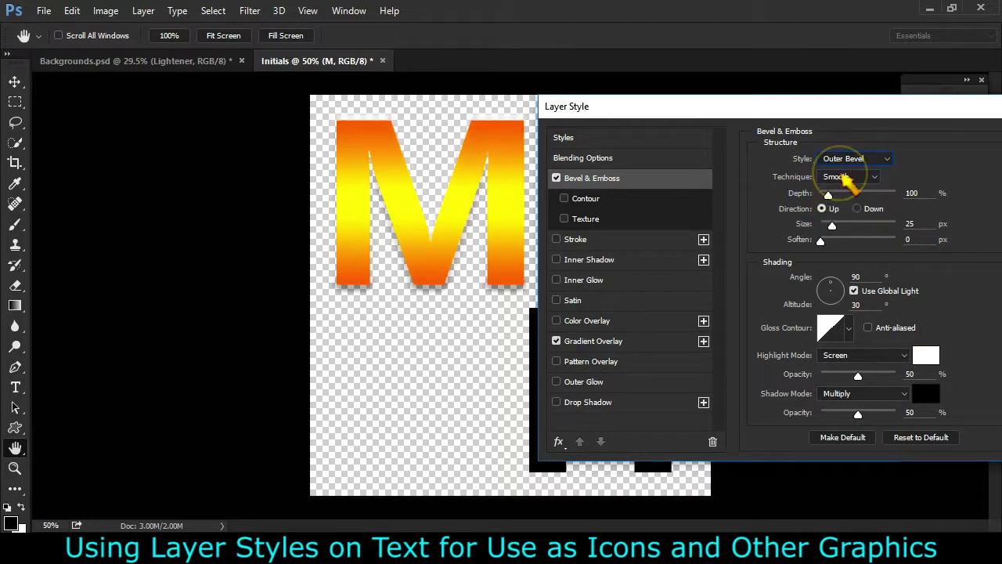
click(845, 159)
click(833, 185)
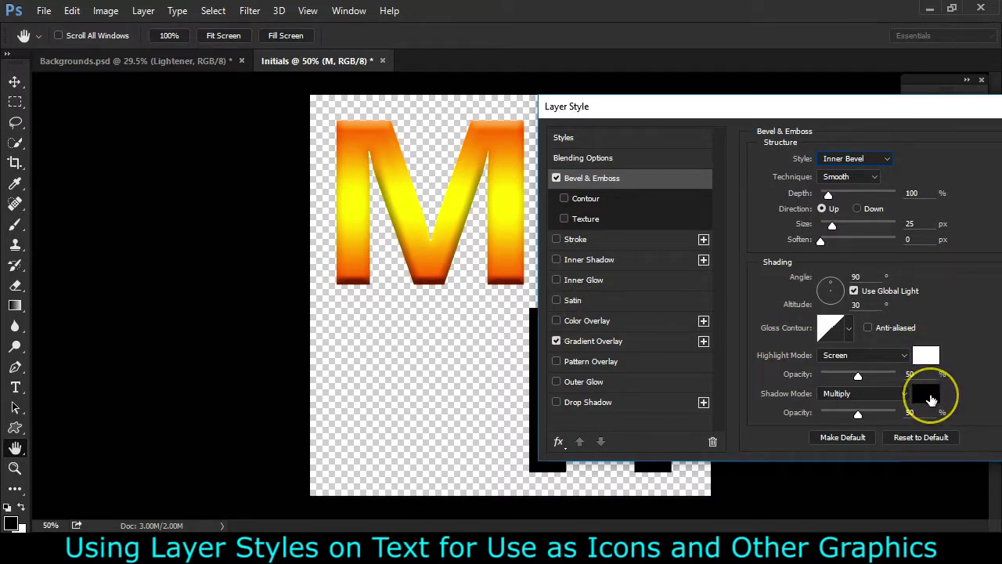
- Make the bevel highlight red and the shadow blue (4d00fb)
click(933, 359)
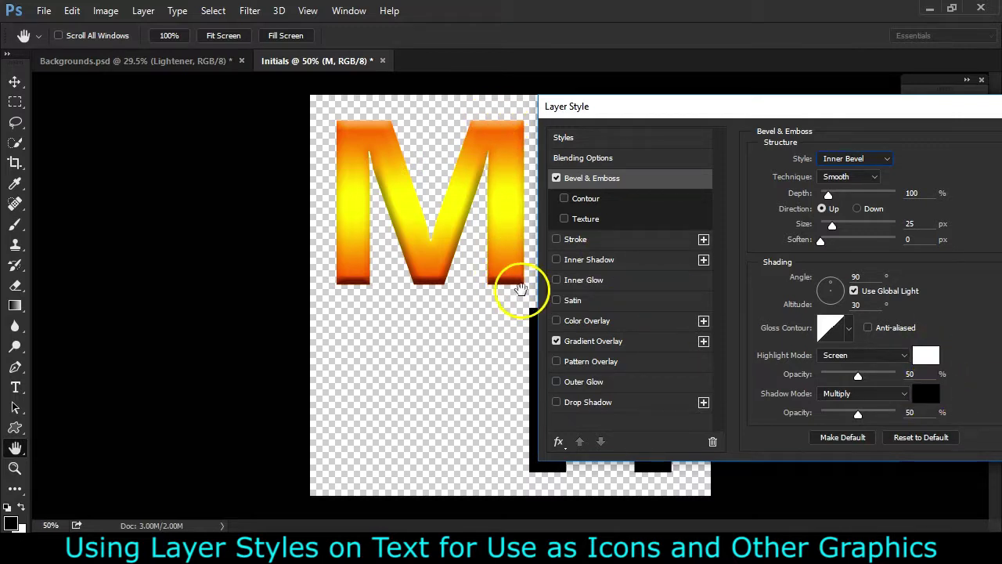
click(926, 356)
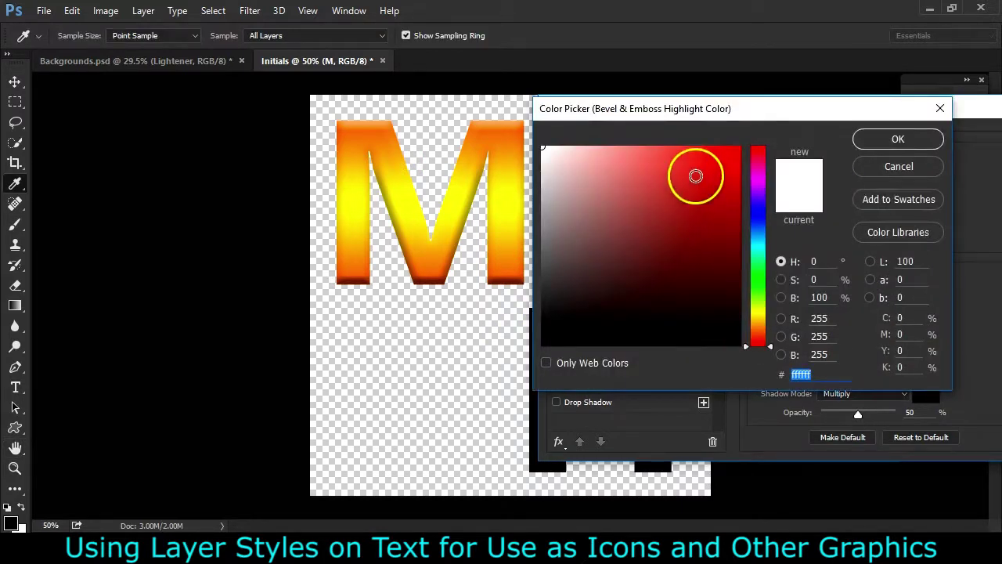
click(695, 176)
click(869, 141)
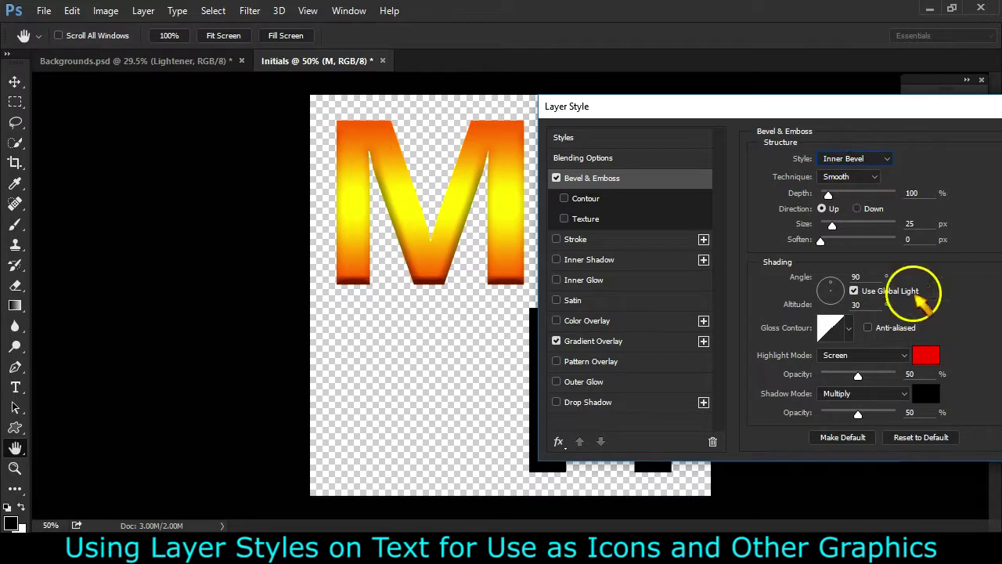
click(925, 394)
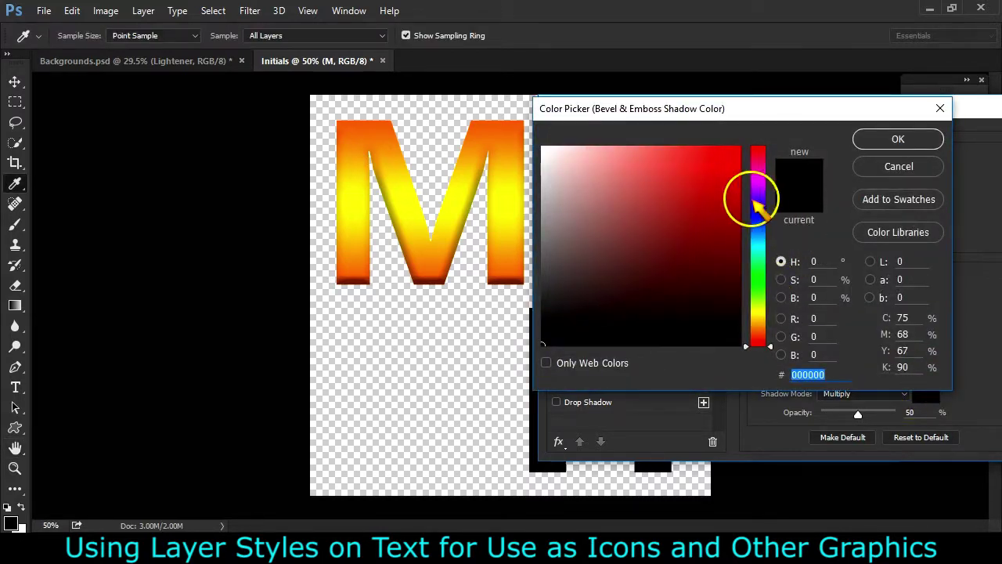
click(756, 203)
click(696, 161)
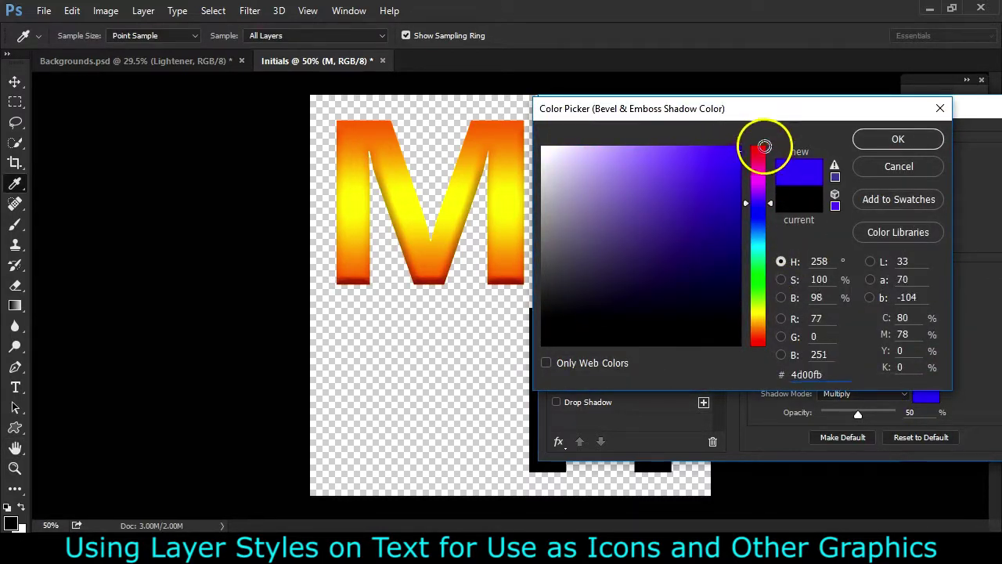
click(867, 139)
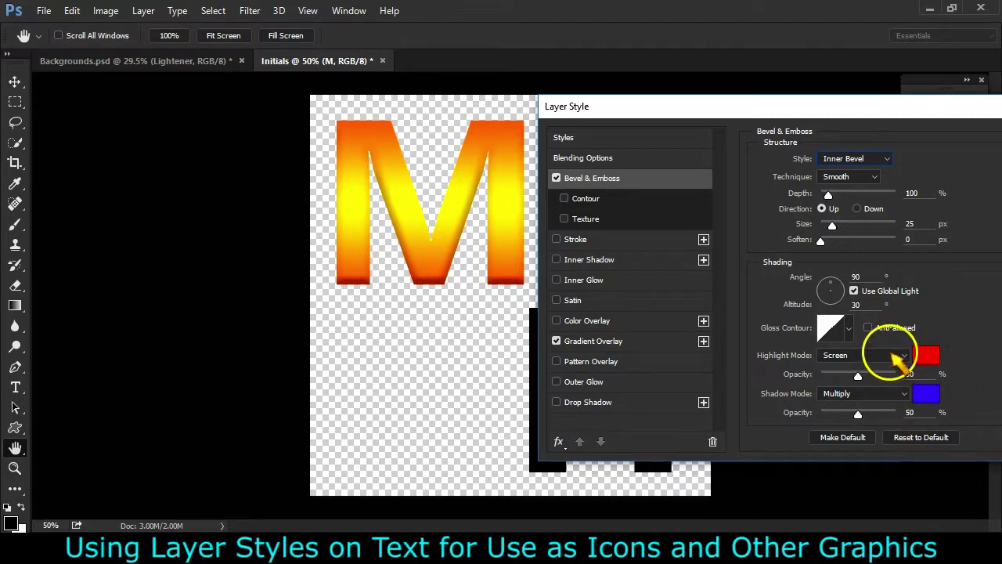
- Set both the bevel Highlight Mode and Shadow Mode to Normal
click(895, 358)
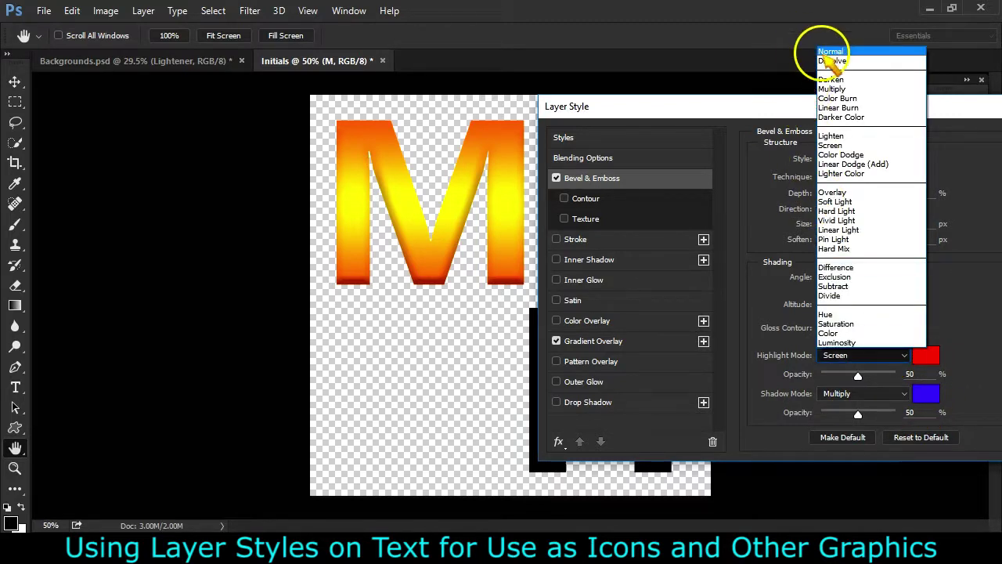
click(828, 49)
click(861, 393)
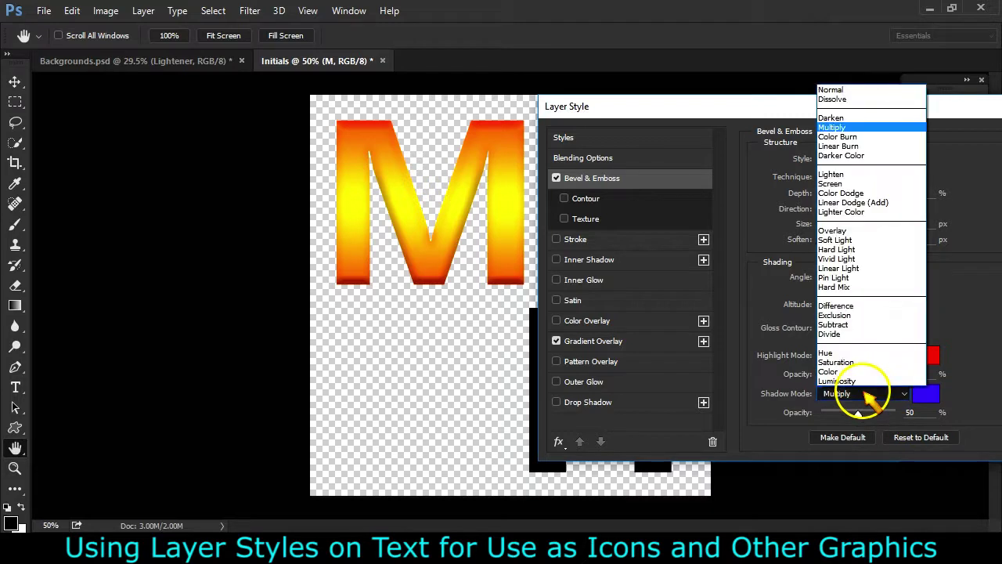
click(831, 89)
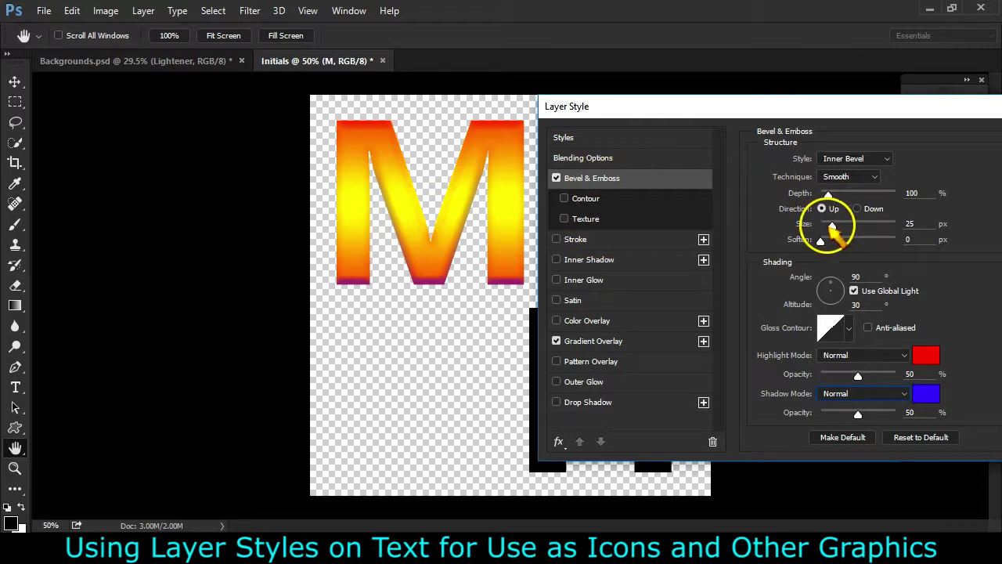
- Adjust the bevel Size to 21 px, leaving Soften at 0 px
mouse_move(832, 227)
mouse_down()
mouse_move(875, 225)
mouse_move(820, 226)
mouse_move(832, 225)
mouse_up()
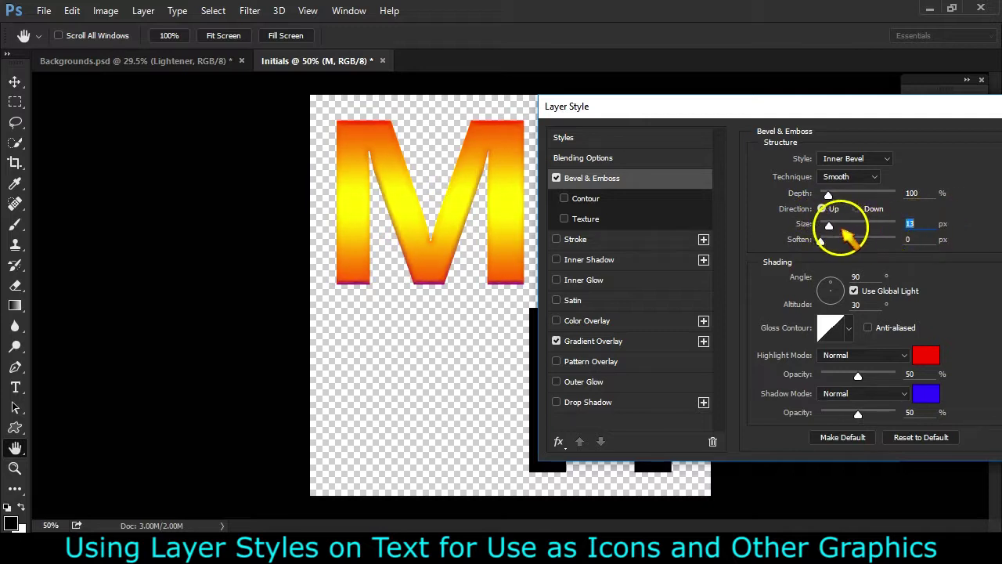
mouse_move(829, 227)
mouse_down()
mouse_move(867, 228)
mouse_move(830, 228)
mouse_up()
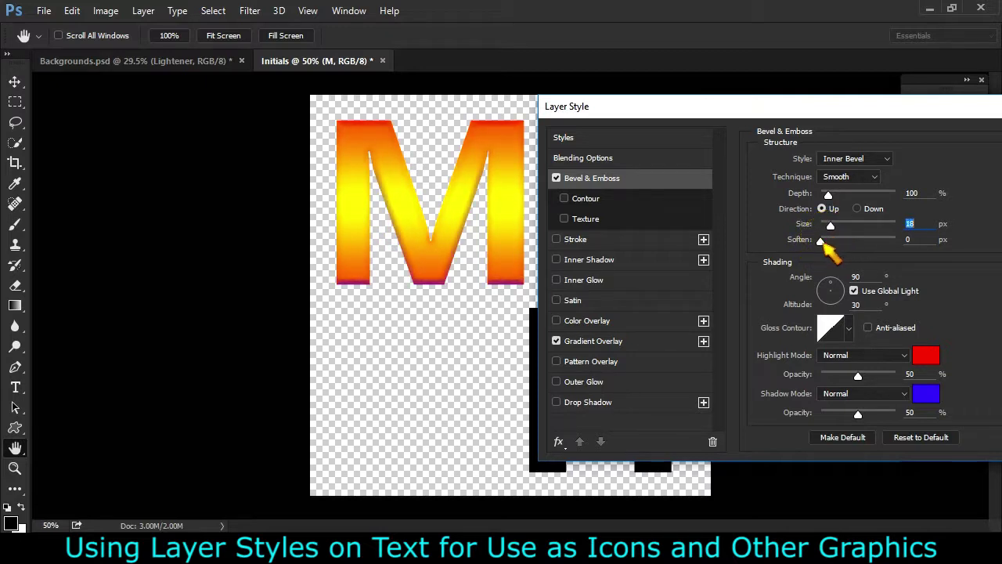
drag(831, 228, 831, 227)
click(820, 240)
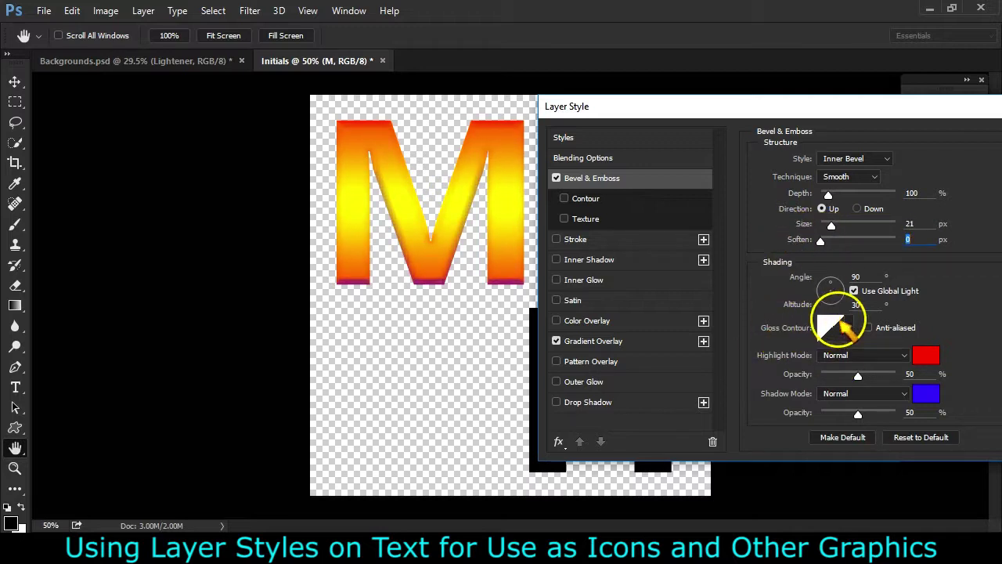
- Try several gloss contour presets on the M's bevel, ending on a smooth rising curve
click(850, 328)
click(831, 366)
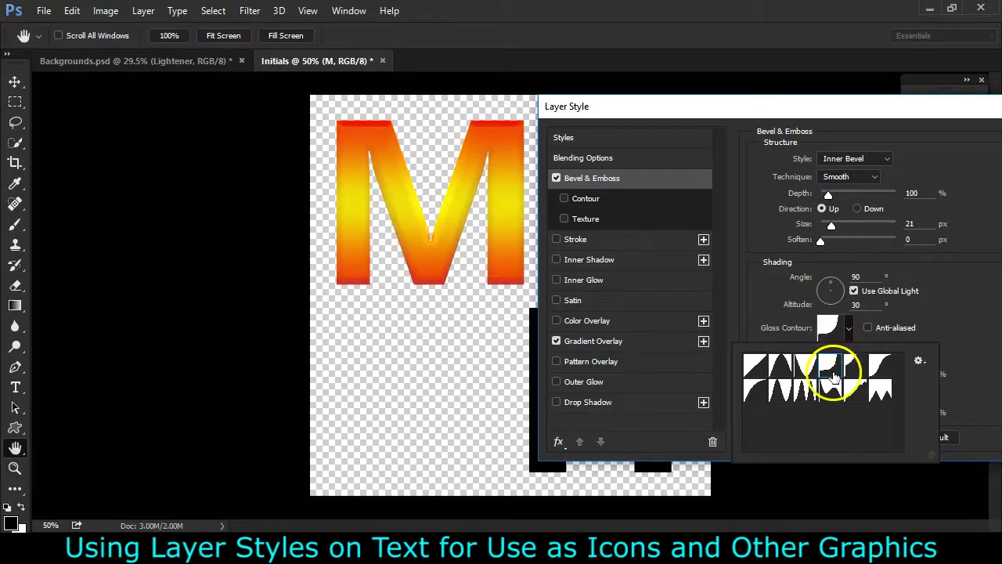
click(829, 322)
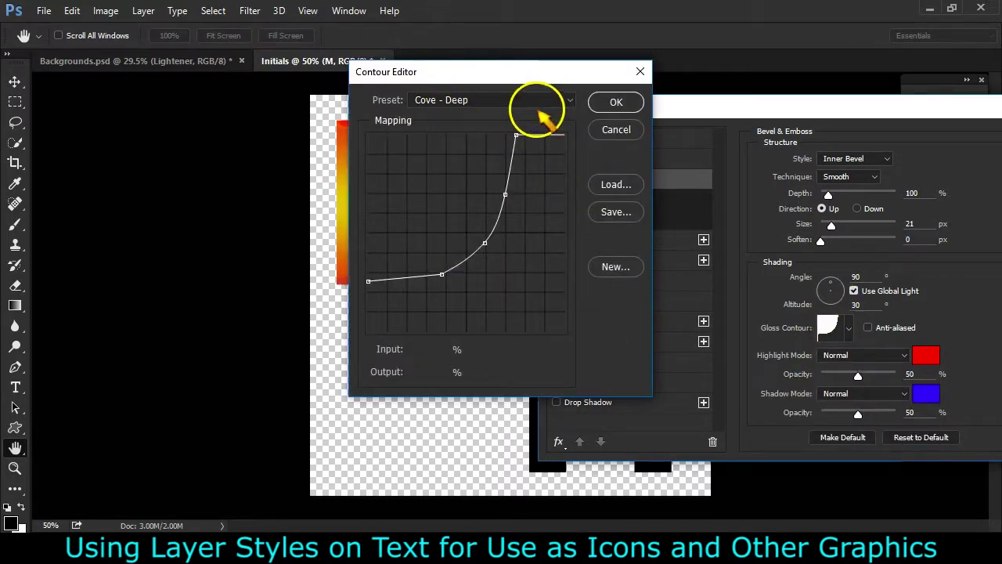
click(614, 131)
click(848, 328)
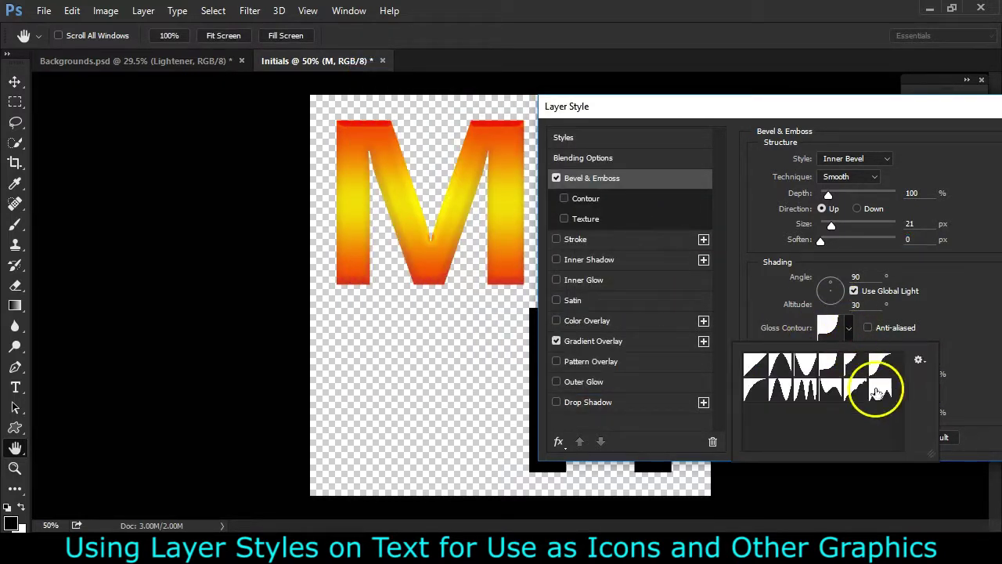
click(880, 387)
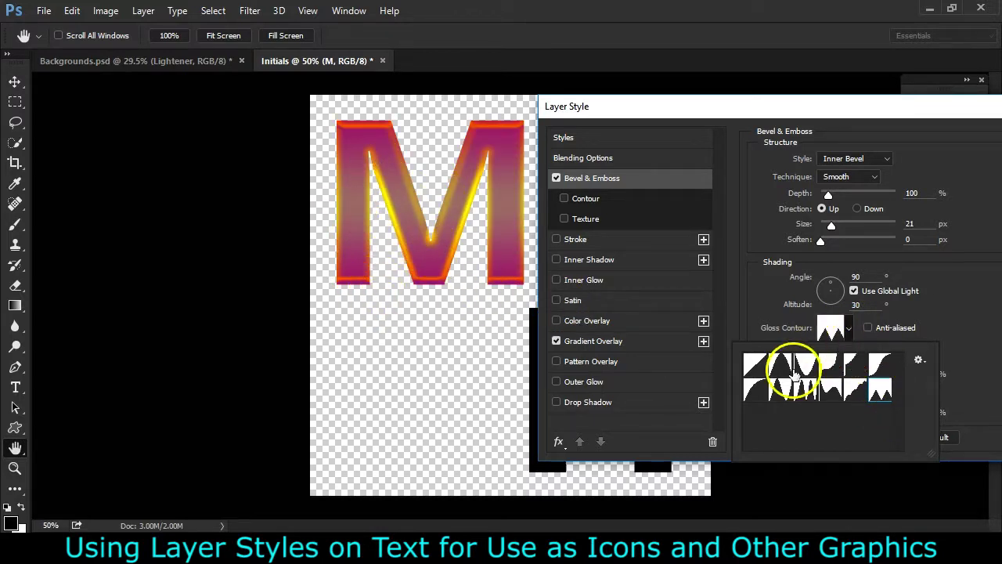
click(798, 390)
click(782, 395)
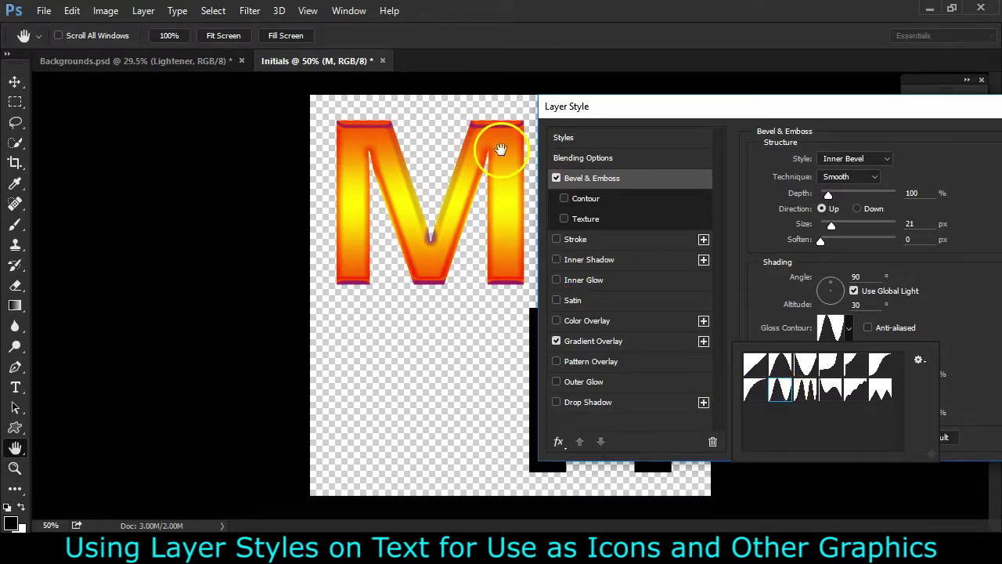
click(785, 369)
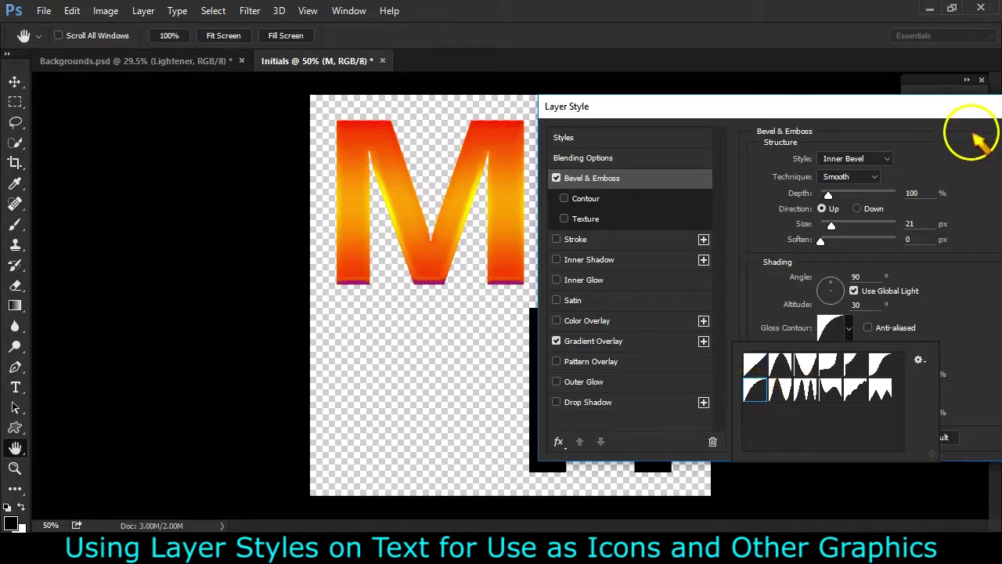
drag(900, 101, 807, 123)
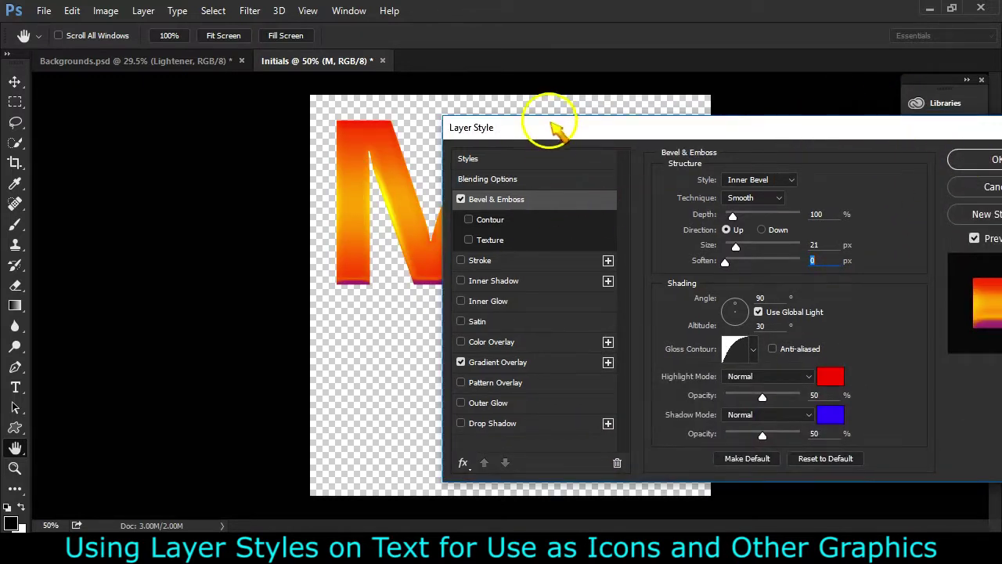
- Add an Outer Glow to the M using the Spectrum gradient
drag(556, 129, 681, 142)
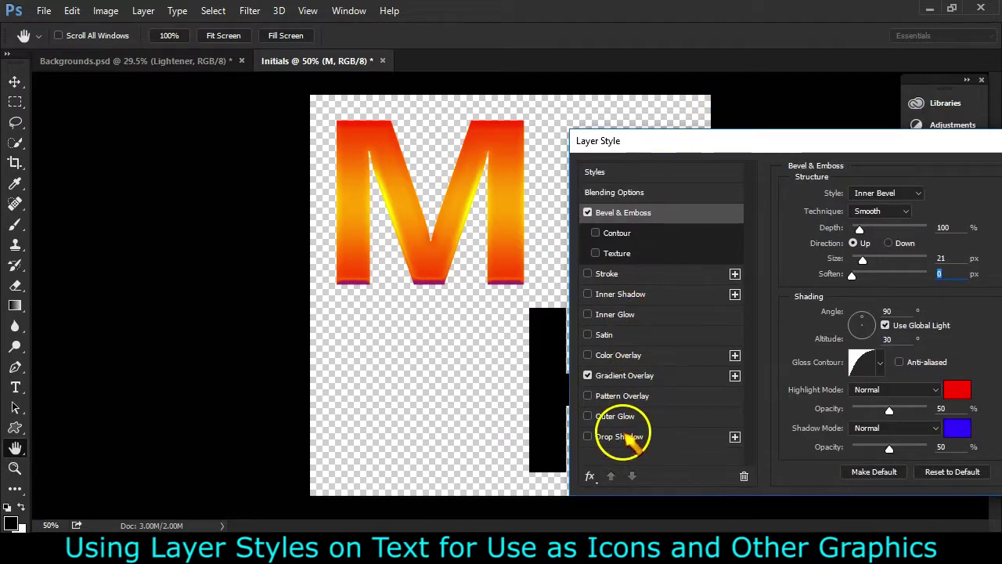
click(615, 416)
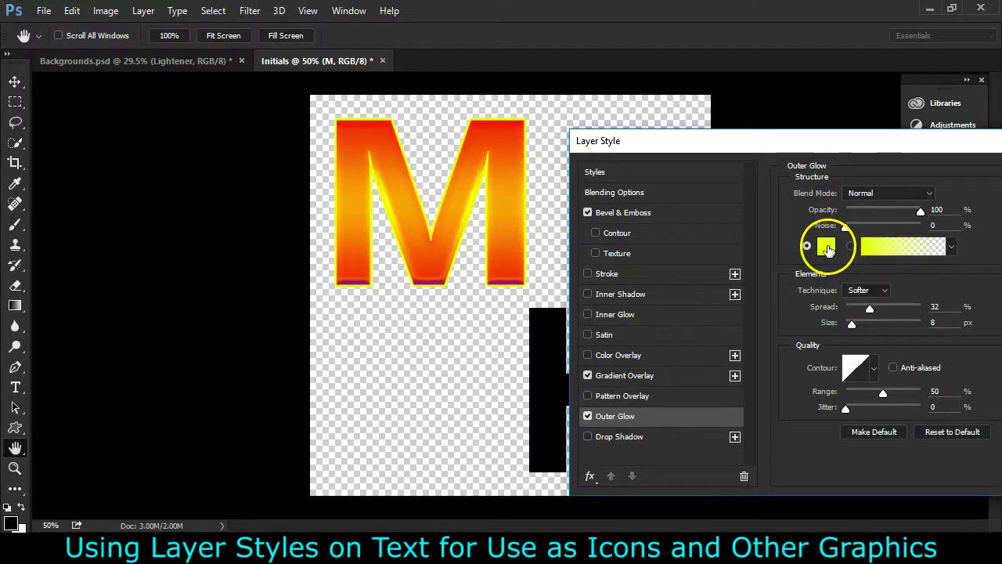
click(827, 246)
click(898, 167)
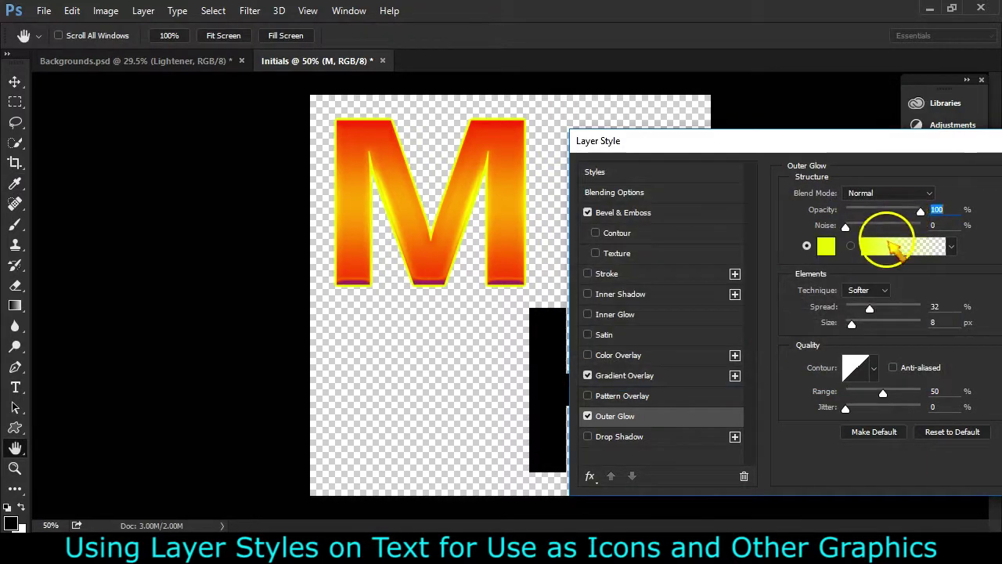
click(888, 246)
click(443, 139)
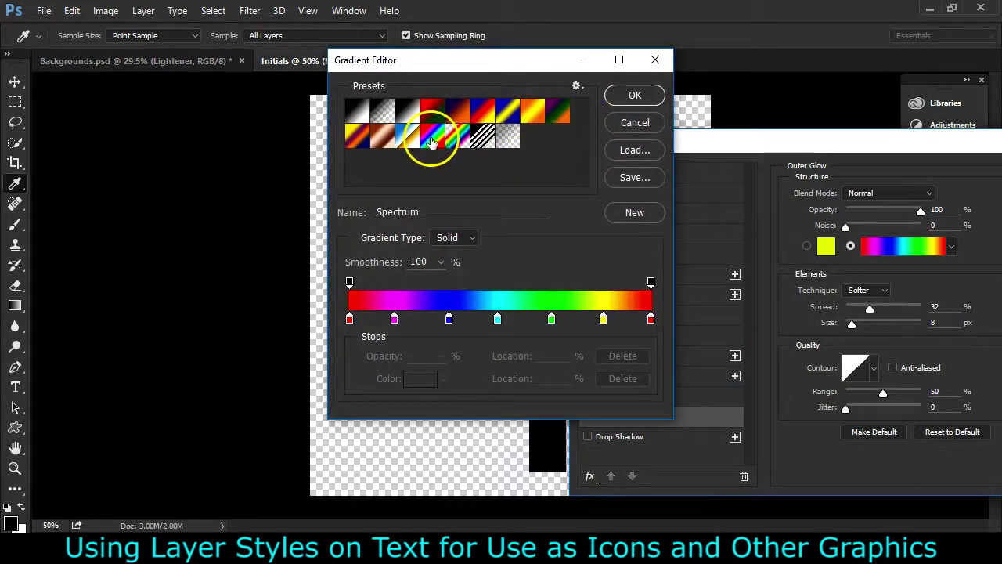
click(635, 97)
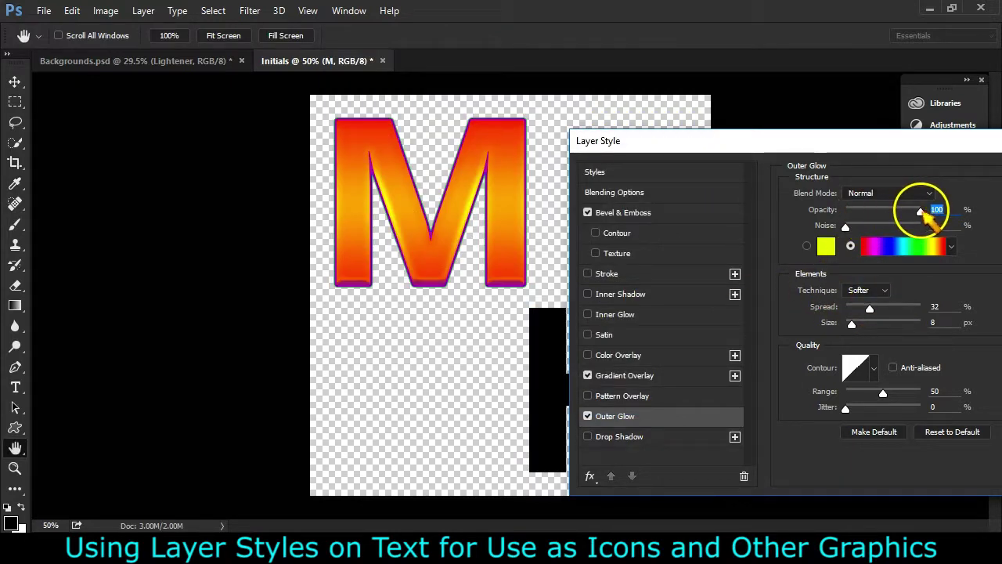
- Set the outer glow to 100% opacity, 43 px size and 28% spread
drag(924, 213, 966, 213)
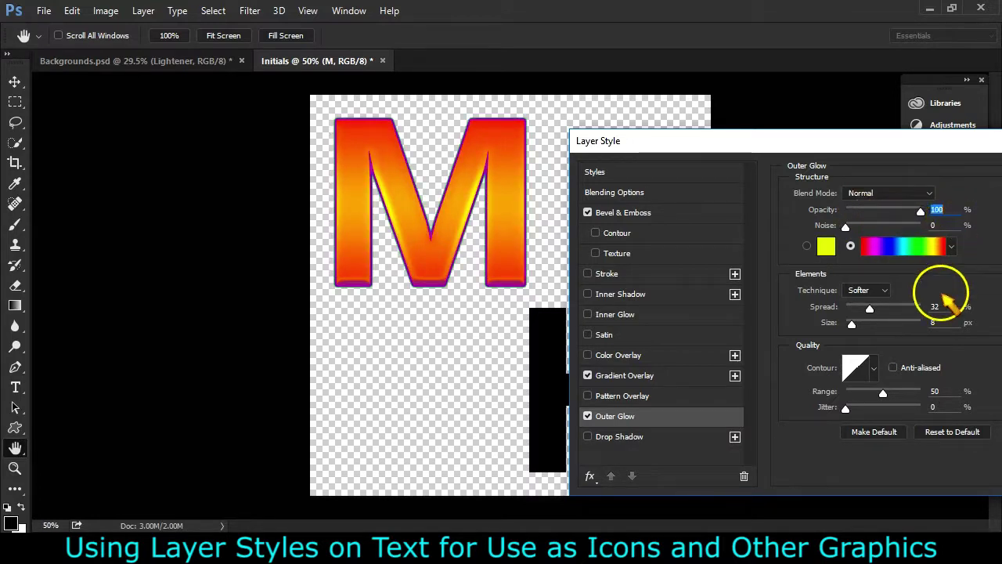
drag(852, 323, 895, 324)
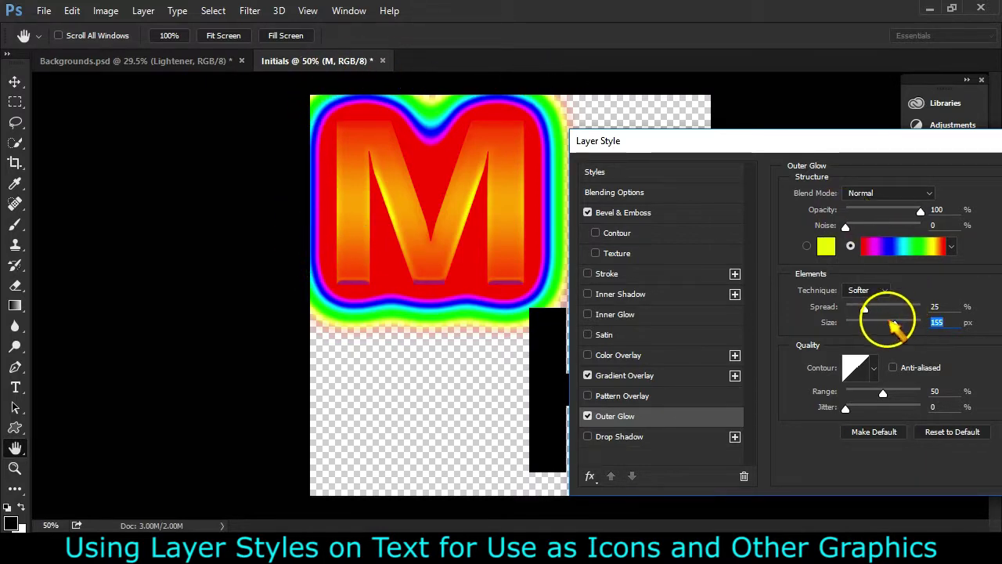
drag(895, 324, 867, 307)
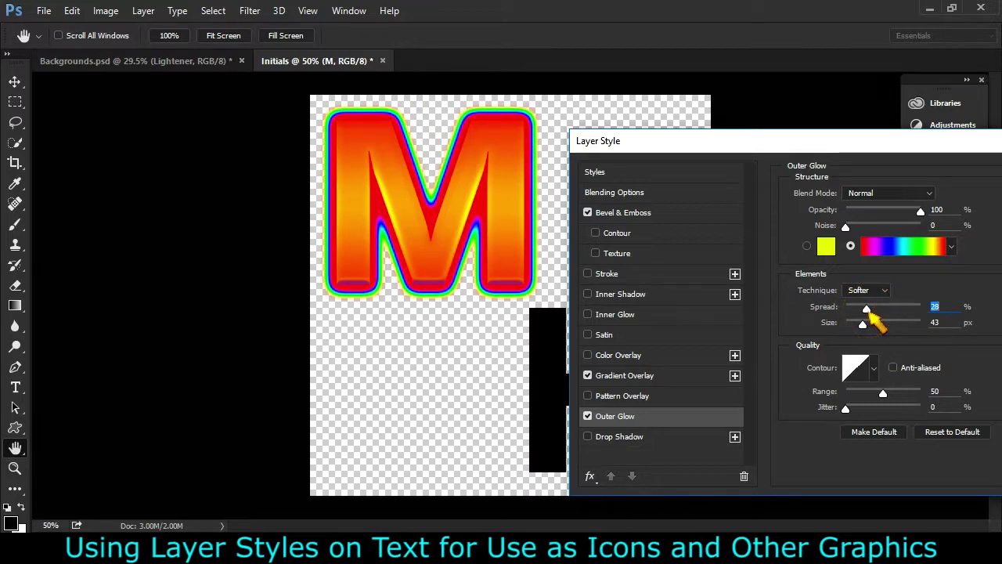
click(874, 367)
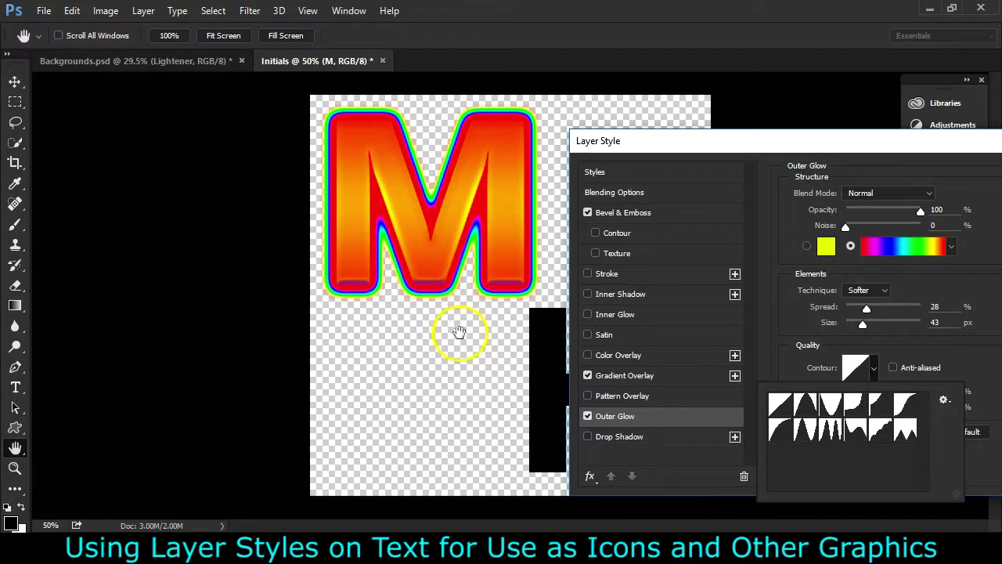
click(460, 332)
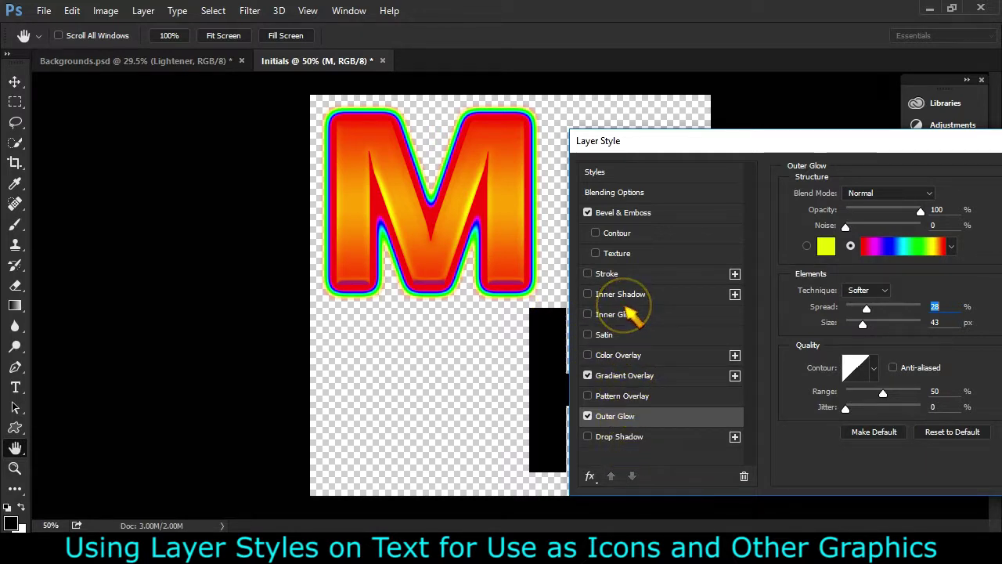
- Add a Stroke effect to the M and set its colour to black
click(609, 273)
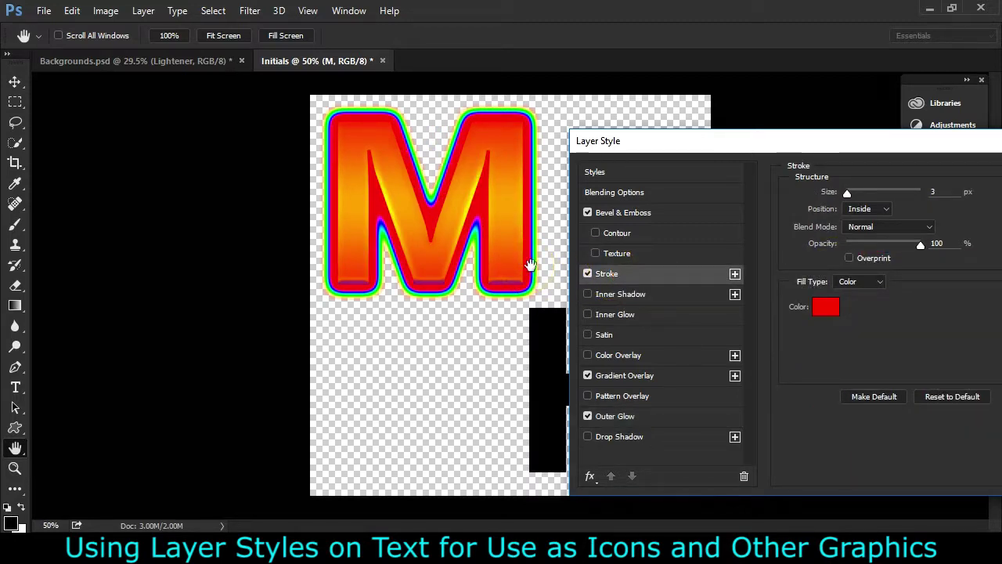
click(826, 307)
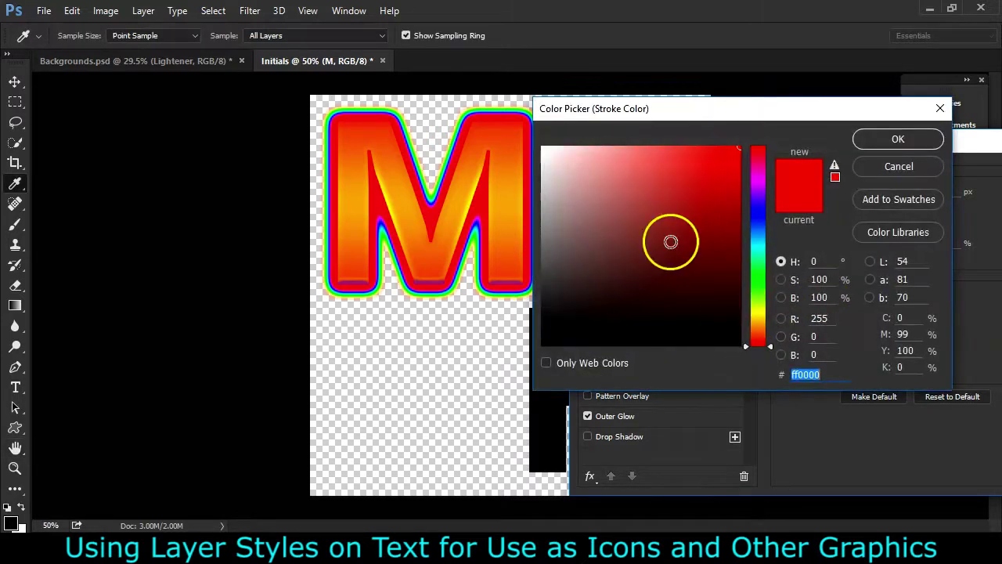
click(741, 345)
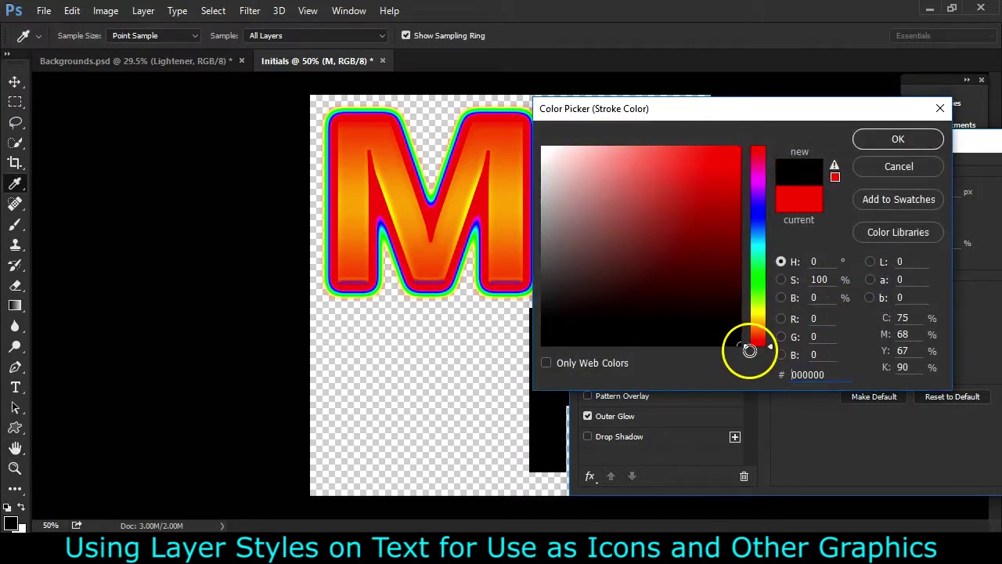
click(892, 141)
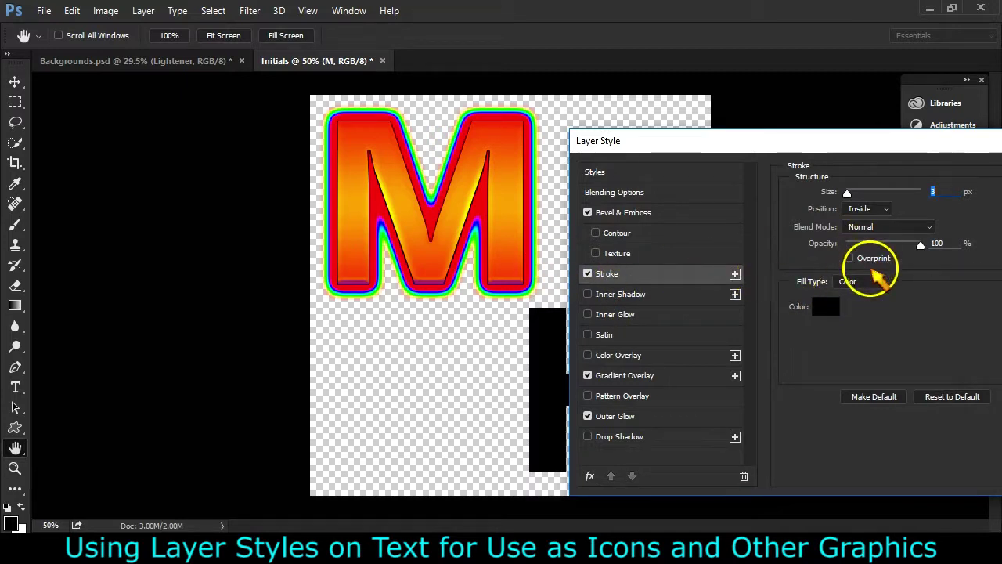
- Set the M's stroke to Outside at 9 px, keeping black as its colour
drag(847, 193, 853, 193)
click(864, 208)
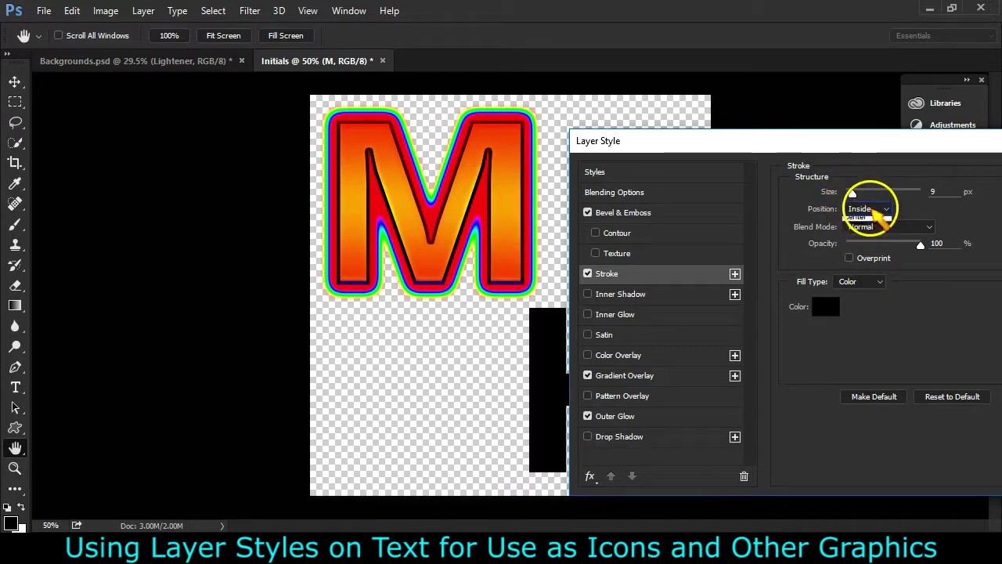
click(872, 224)
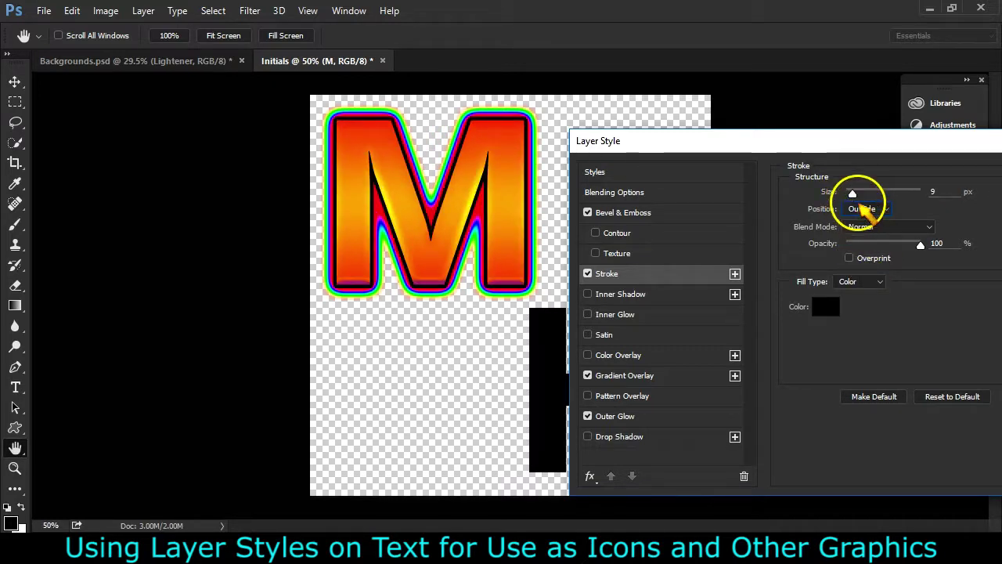
mouse_move(852, 193)
mouse_down()
mouse_move(882, 193)
mouse_move(853, 194)
mouse_up()
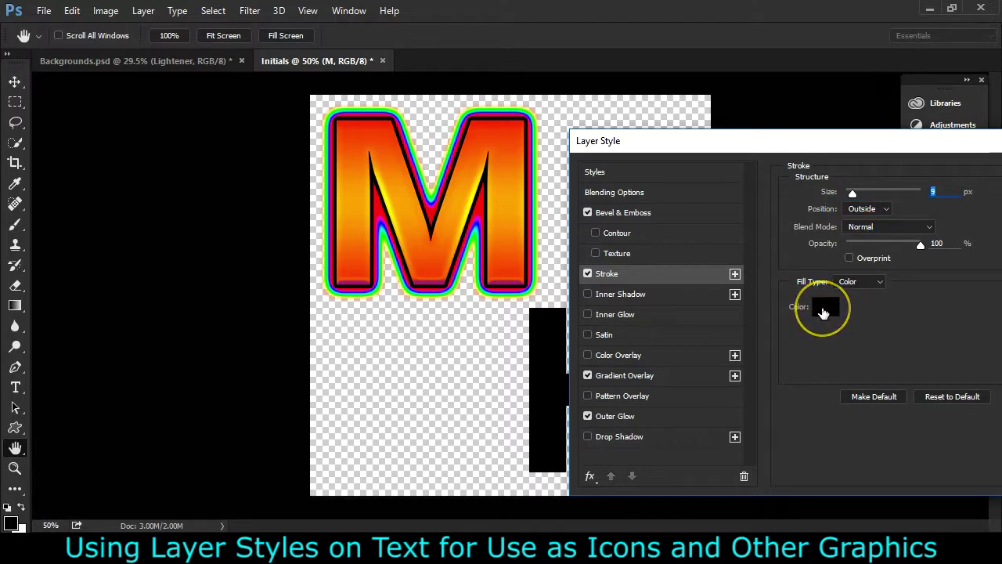
click(824, 312)
drag(642, 208, 512, 128)
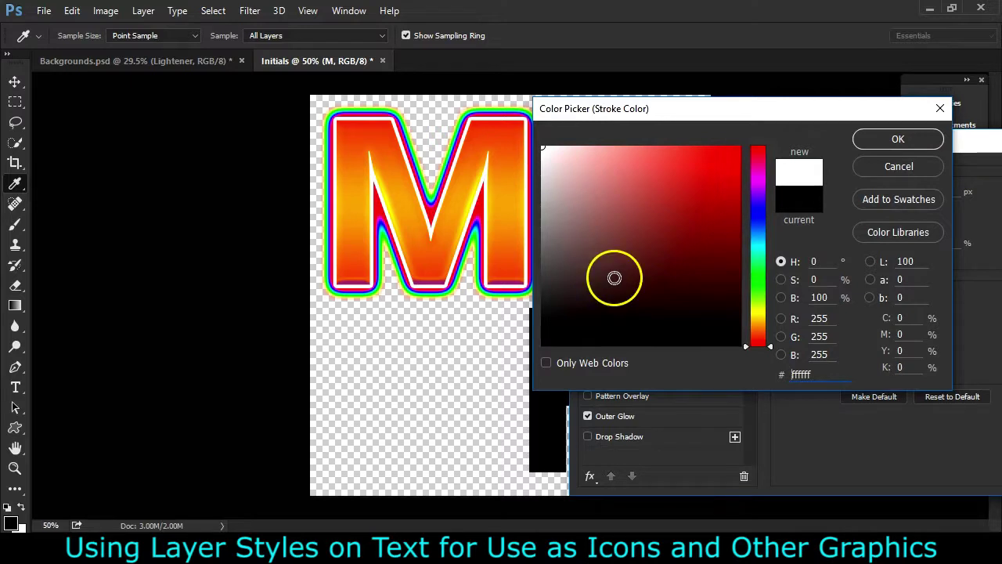
click(742, 345)
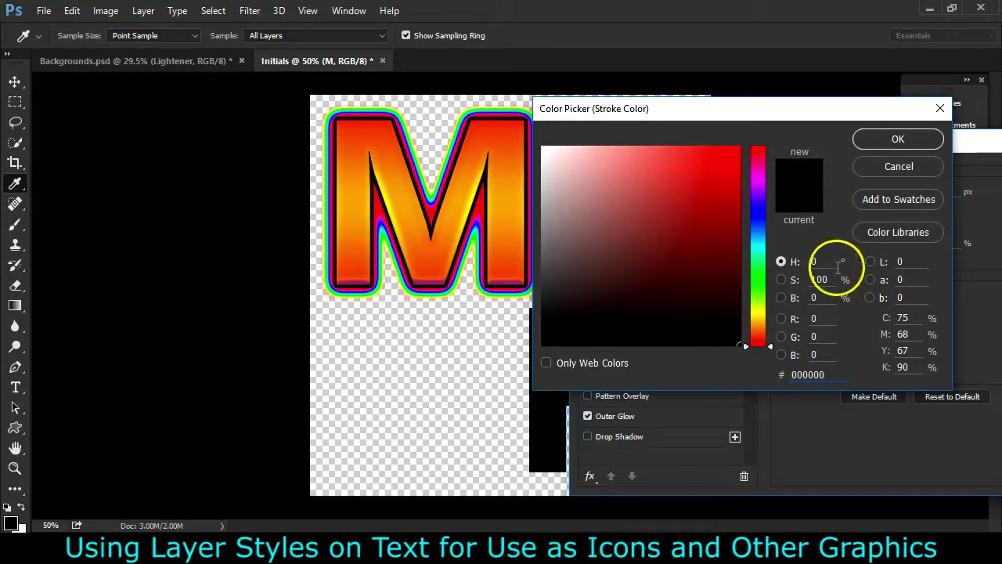
click(893, 140)
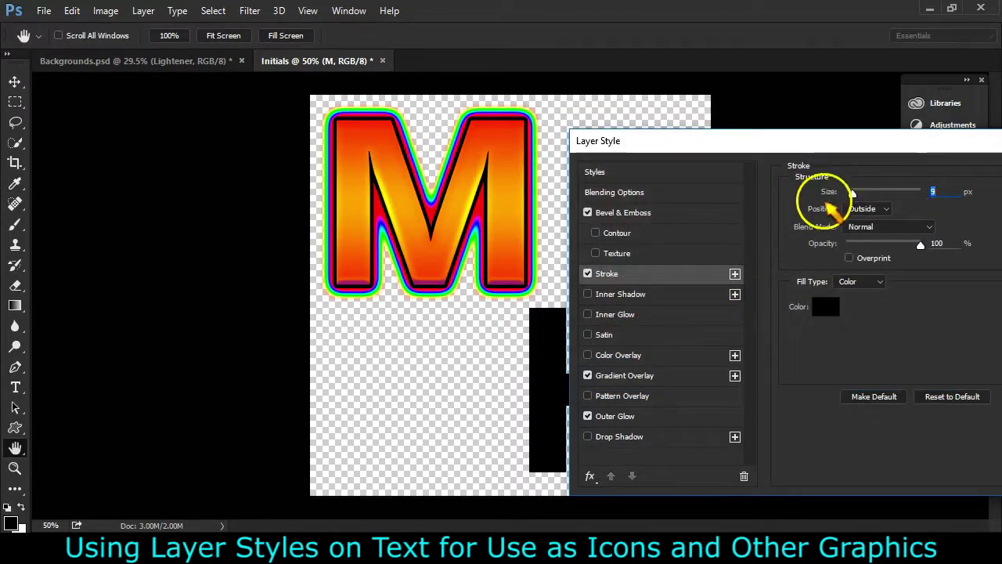
drag(949, 150, 861, 184)
- Apply the layer style and toggle the M's Bevel & Emboss off and back on
click(966, 197)
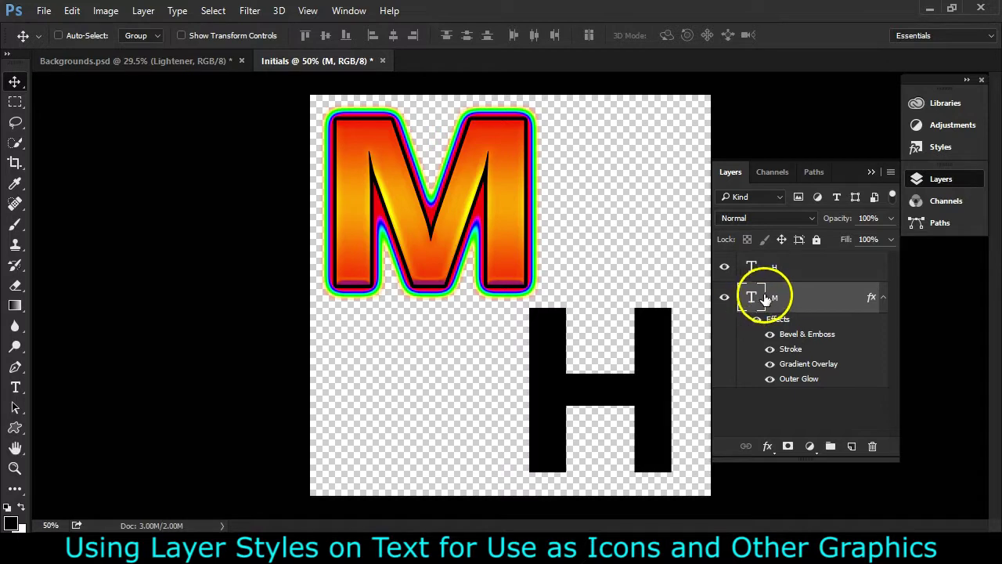
click(771, 335)
click(771, 335)
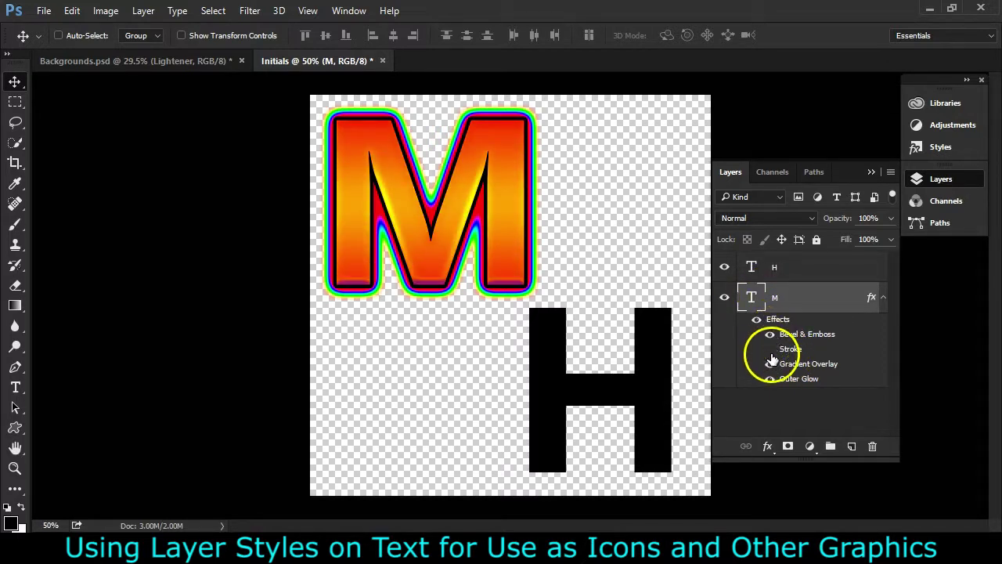
- Toggle the M's Gradient Overlay and Outer Glow off, then back on
click(770, 362)
click(770, 363)
click(770, 365)
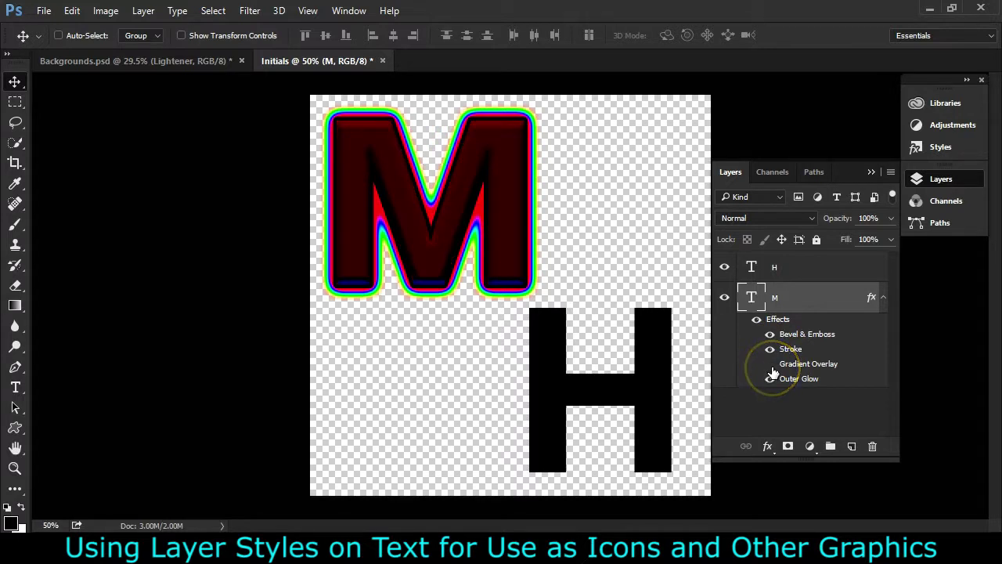
click(771, 366)
click(771, 380)
click(771, 380)
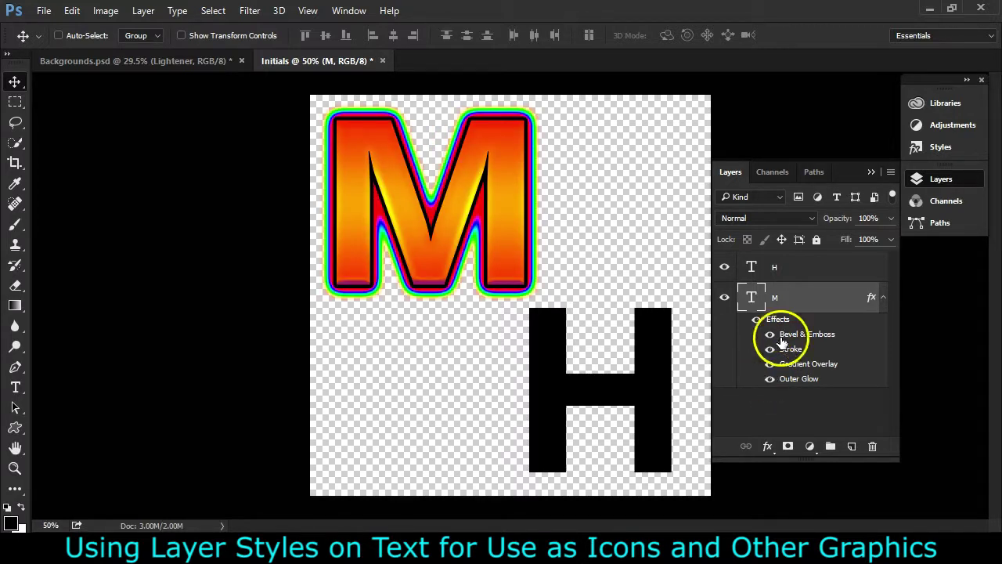
- Copy the M layer's style and paste it onto the H layer
right_click(777, 300)
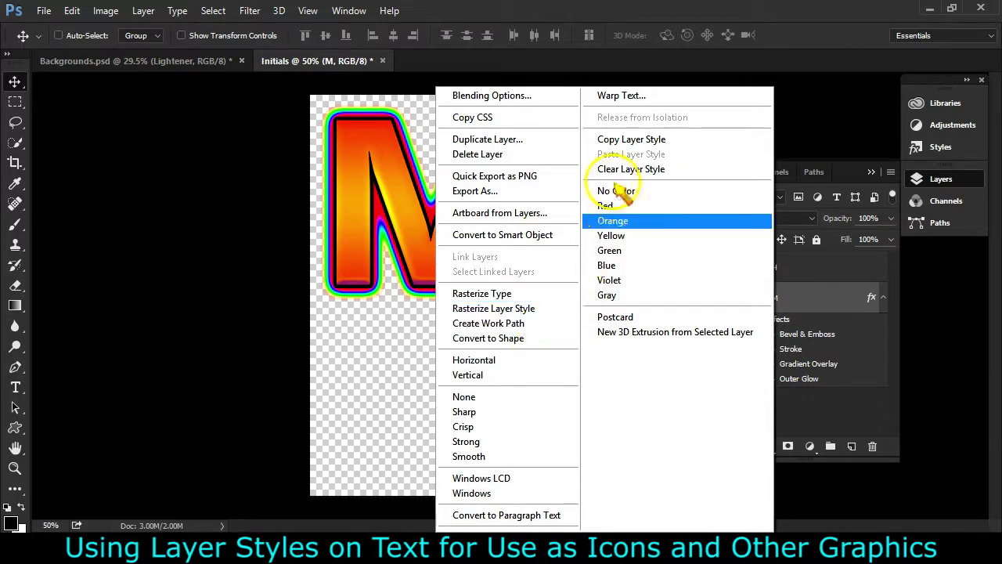
click(631, 145)
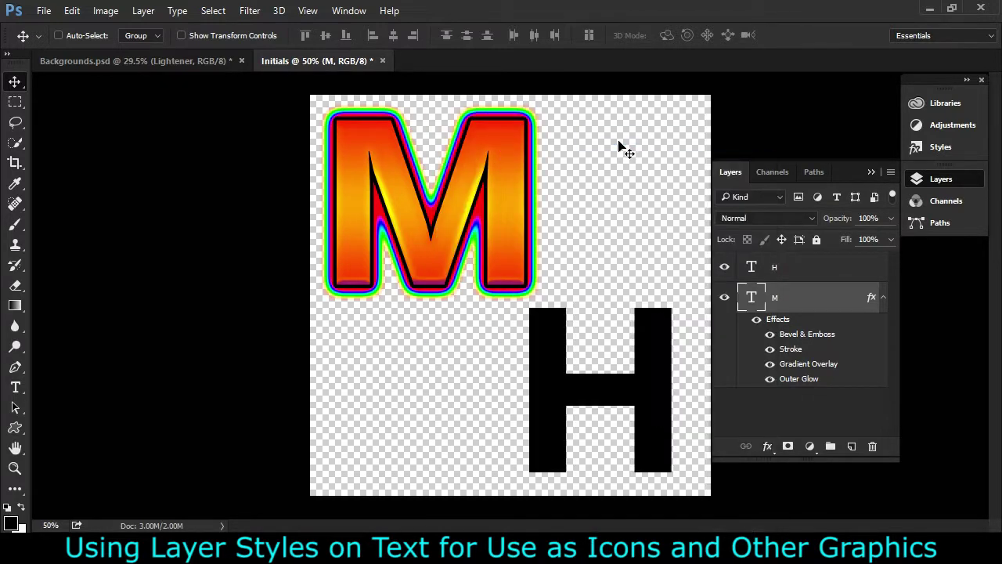
click(773, 270)
right_click(773, 270)
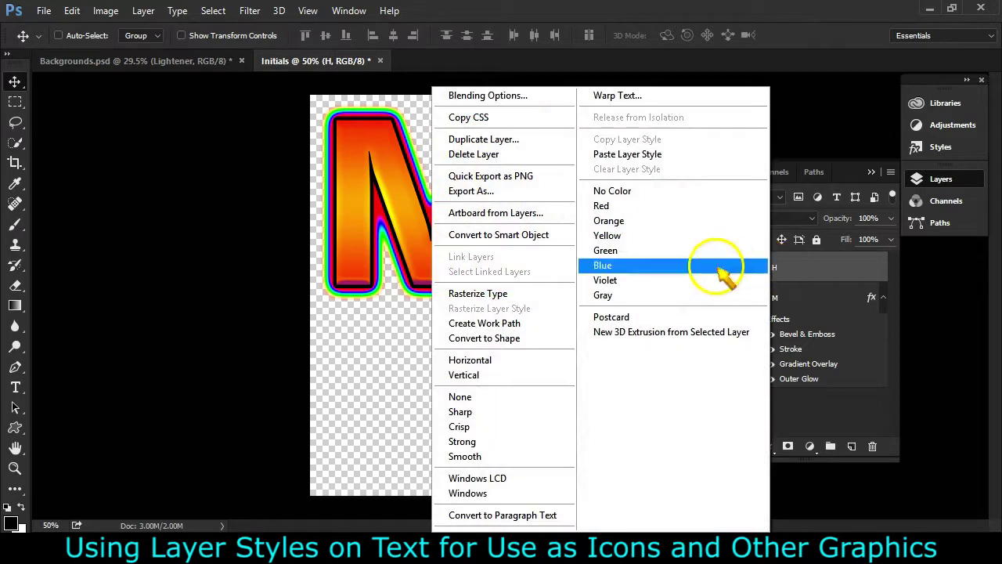
click(610, 156)
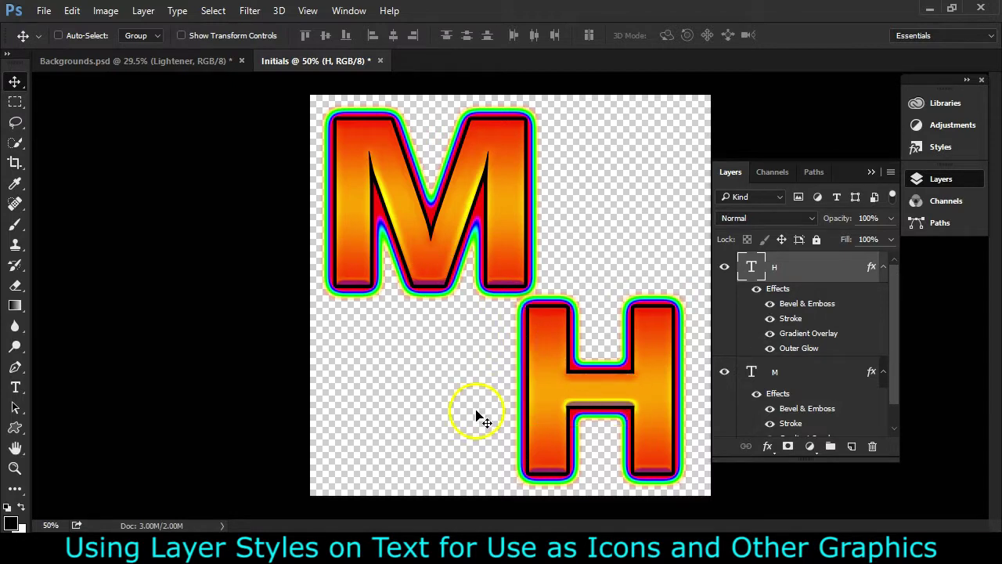
click(44, 11)
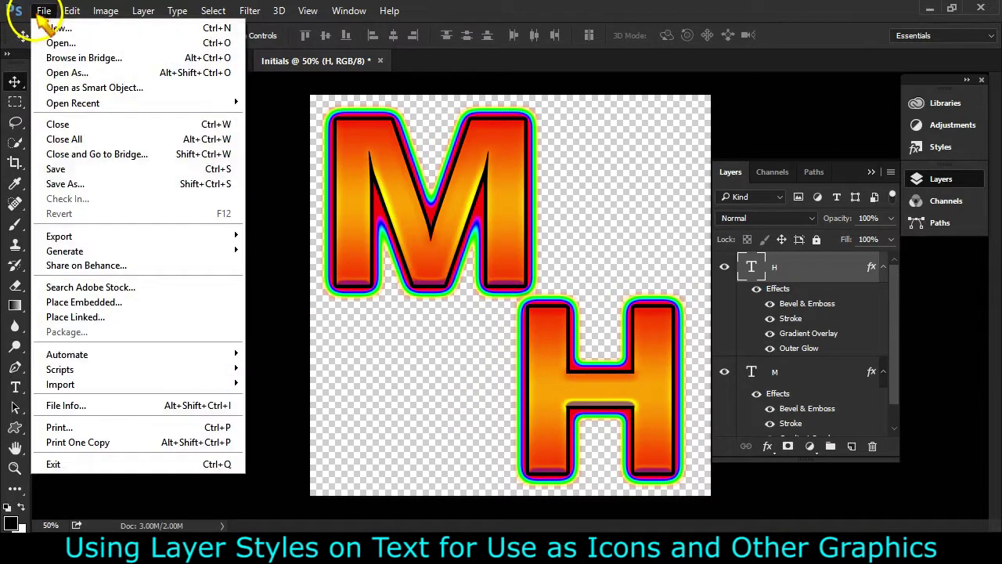
- Save the document as Initials.psd in Documents > 170404 MIT App Inventor Assets > 170412 Backgrounds
click(76, 171)
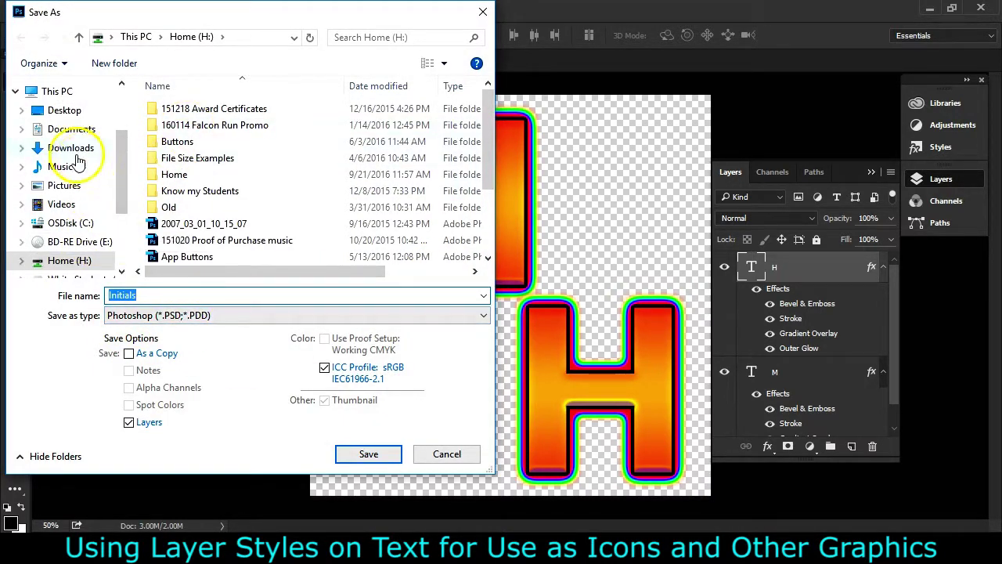
click(71, 131)
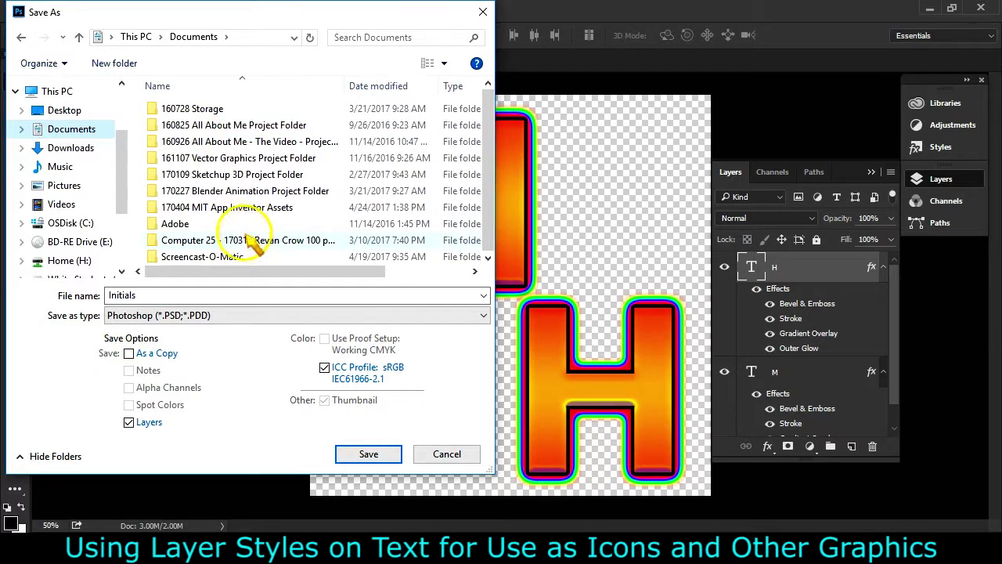
double_click(249, 207)
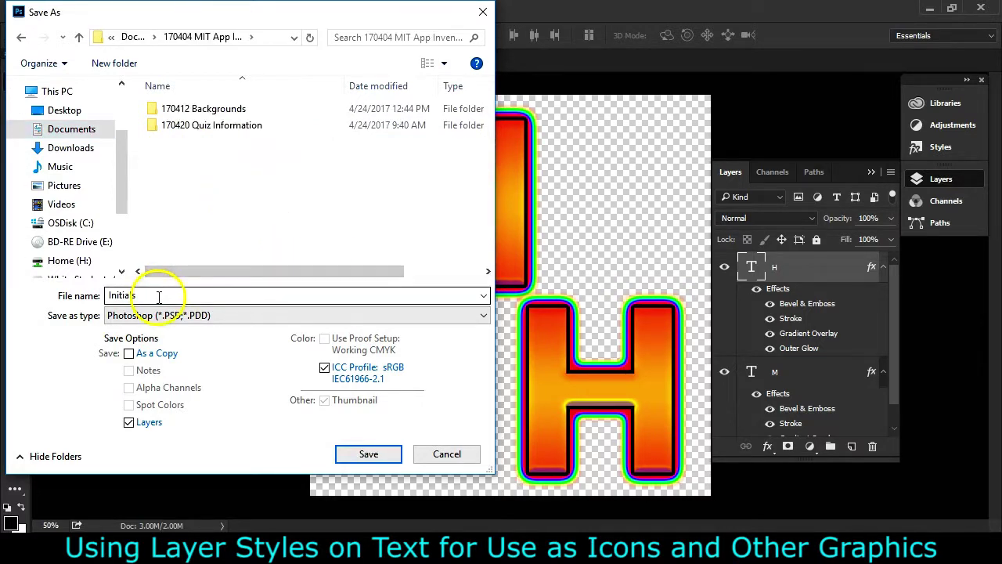
double_click(220, 112)
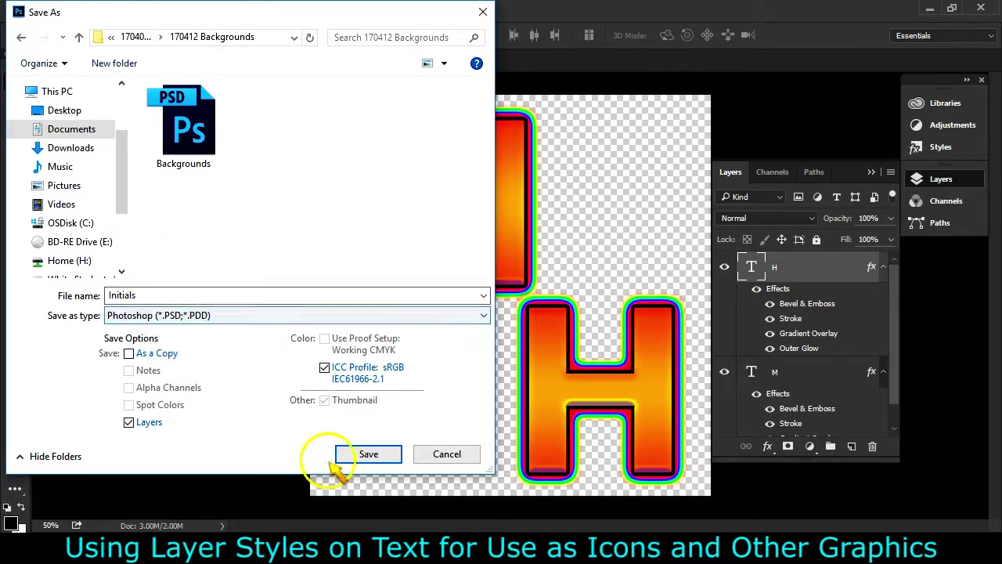
click(360, 454)
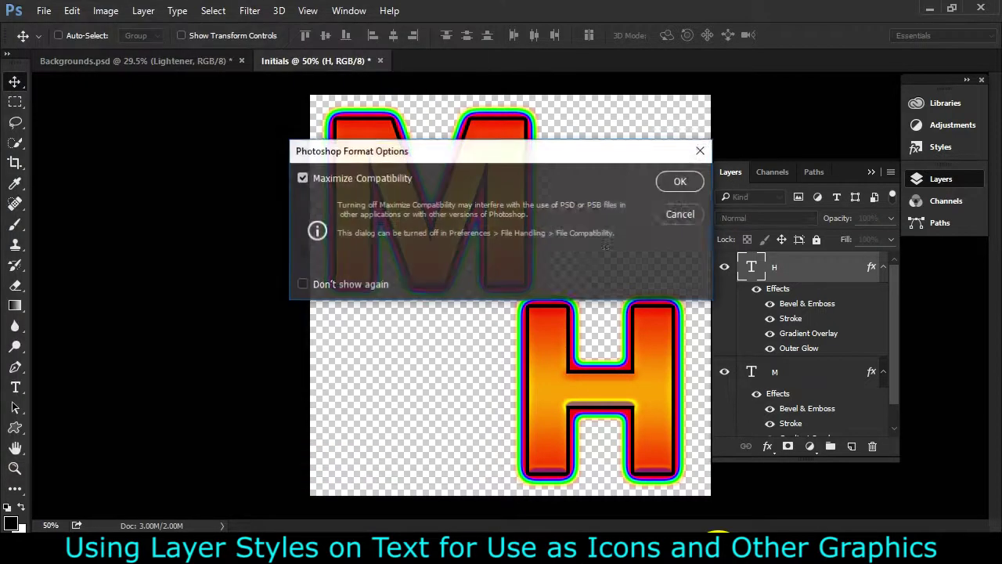
click(681, 187)
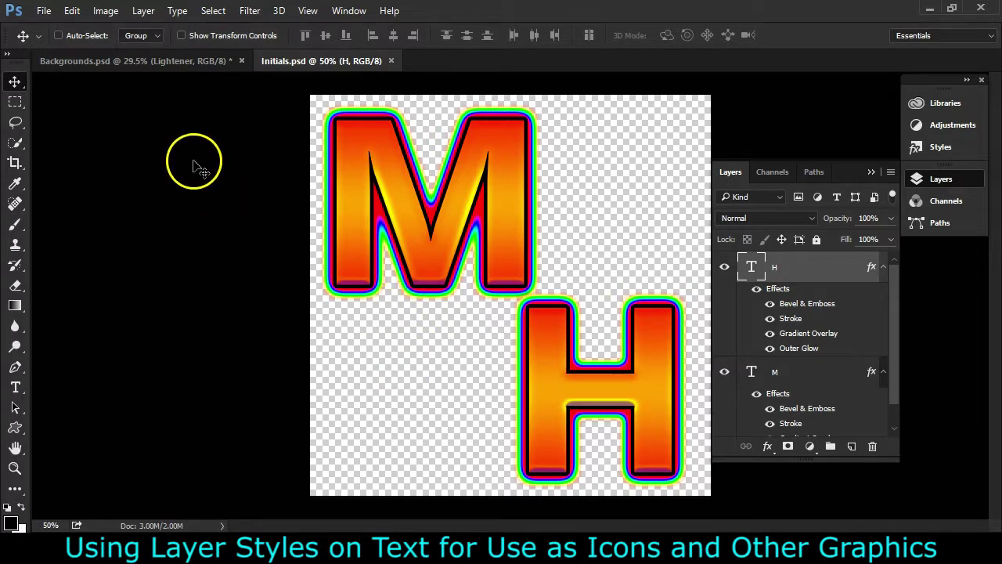
click(105, 11)
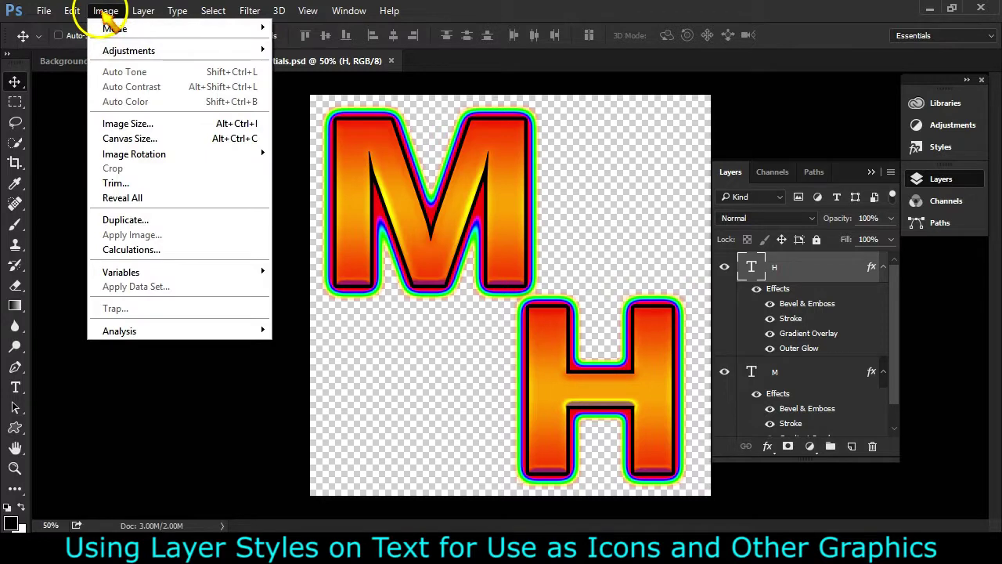
click(110, 123)
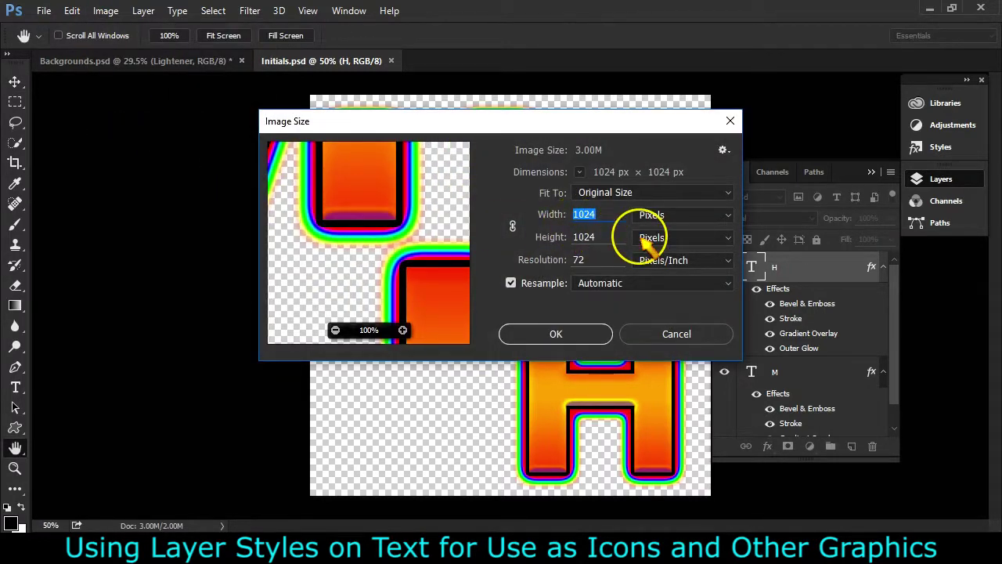
text(512)
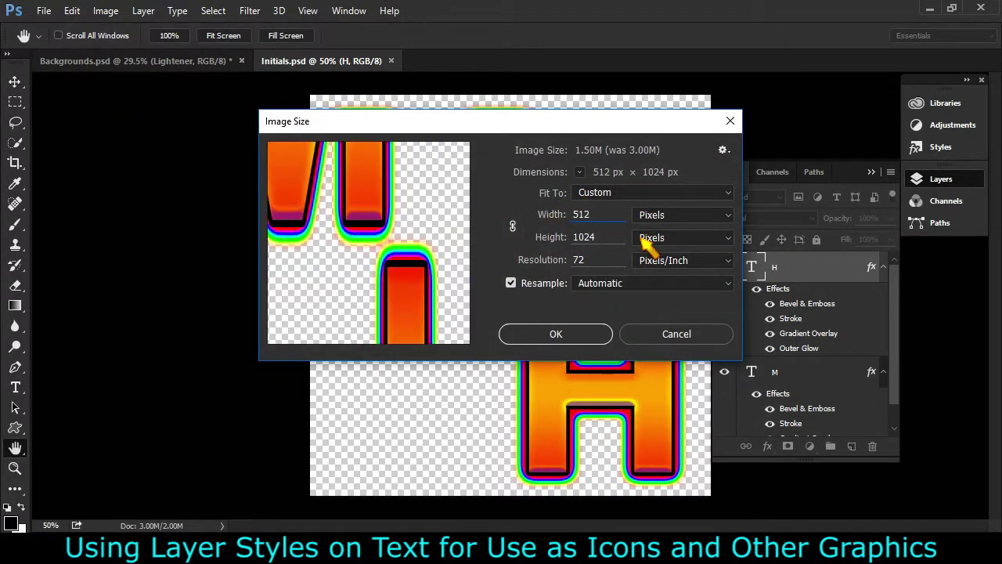
key(Tab)
text(512)
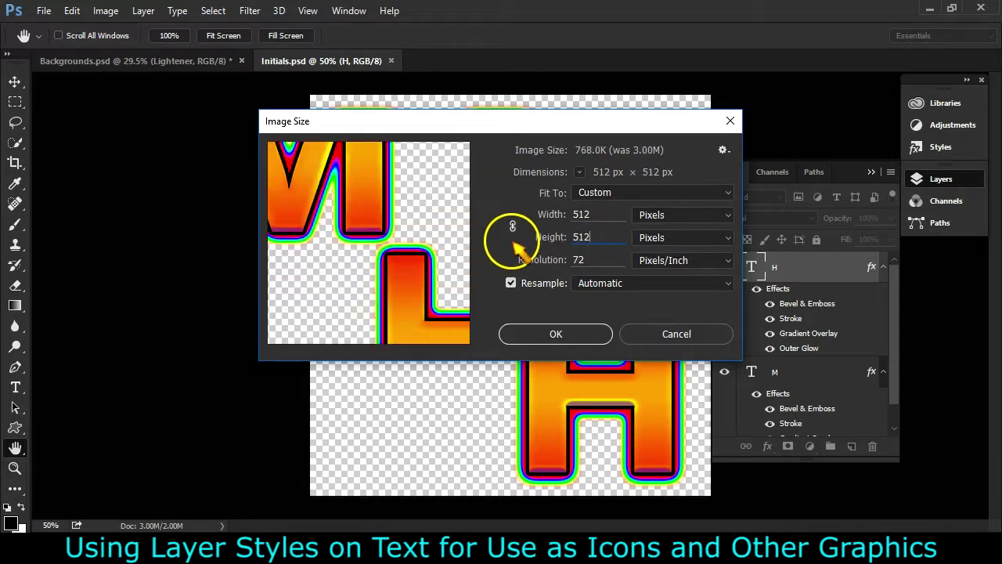
click(583, 332)
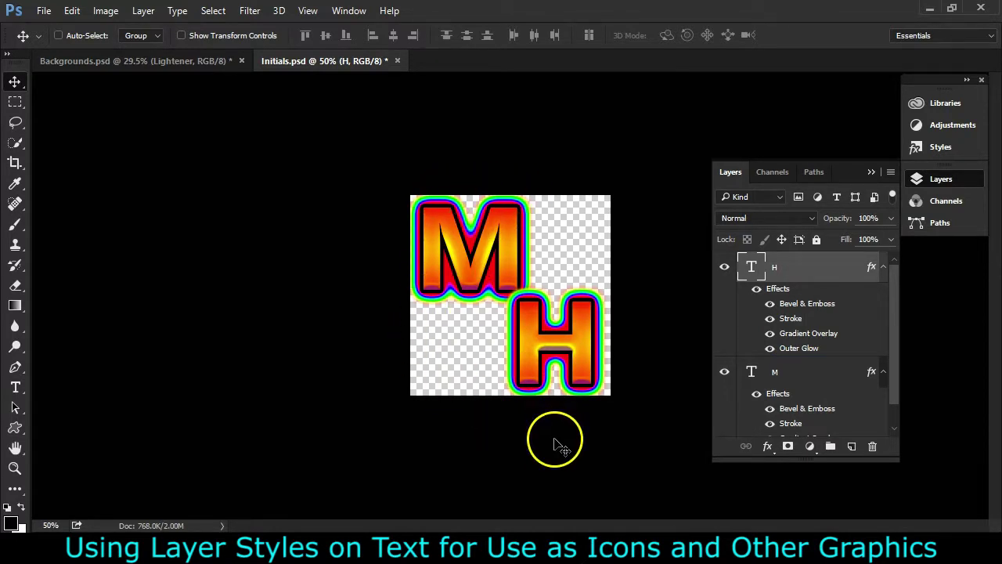
key(ctrl+z)
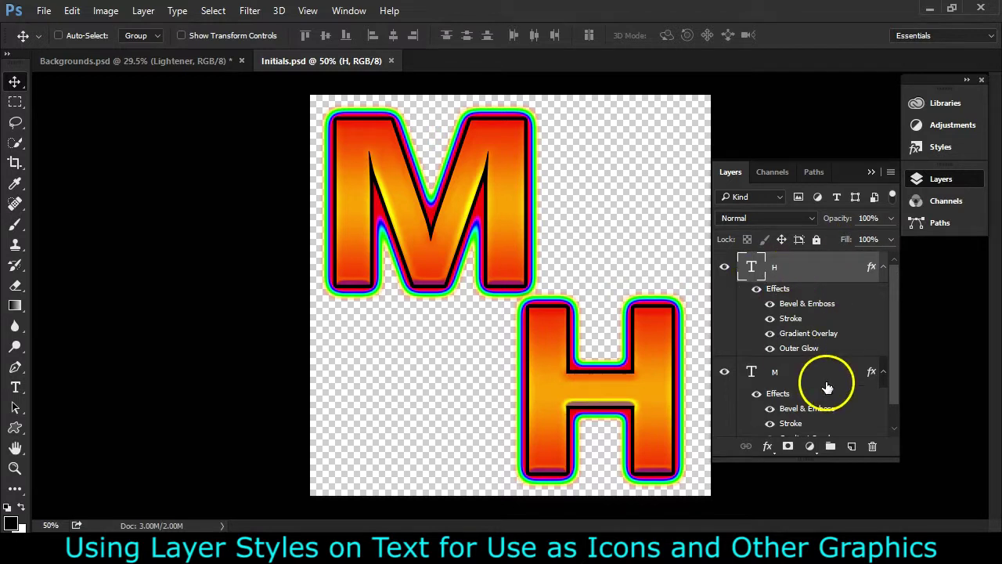
- Rasterize the H layer's style with Layer > Rasterize > Layer Style
click(142, 11)
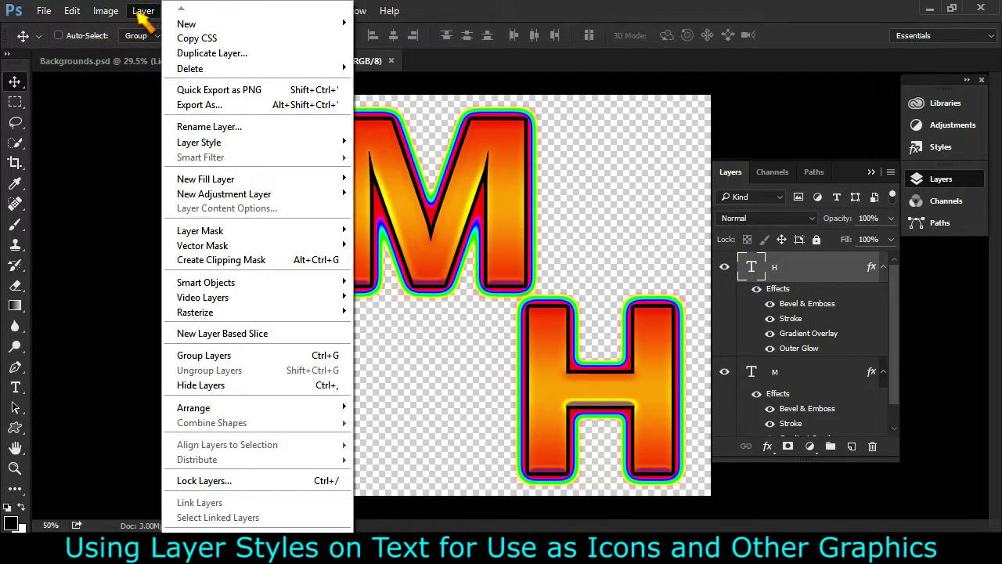
mouse_move(251, 298)
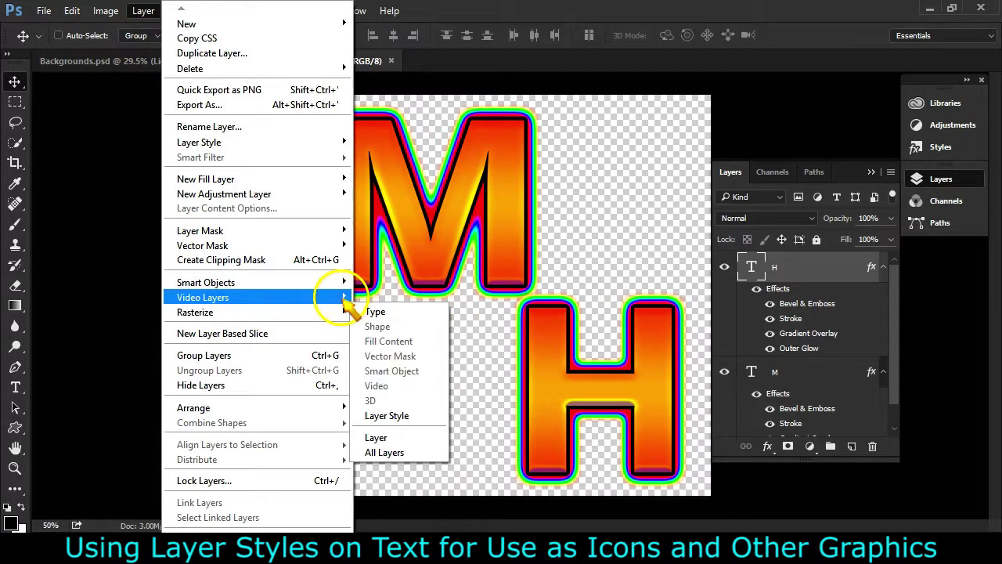
mouse_move(335, 313)
click(404, 415)
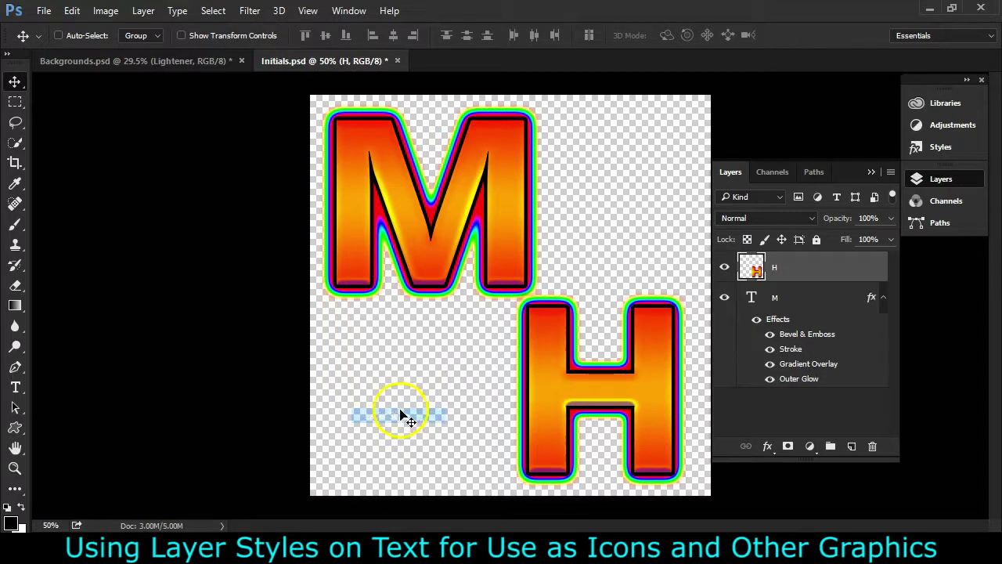
click(725, 268)
click(725, 269)
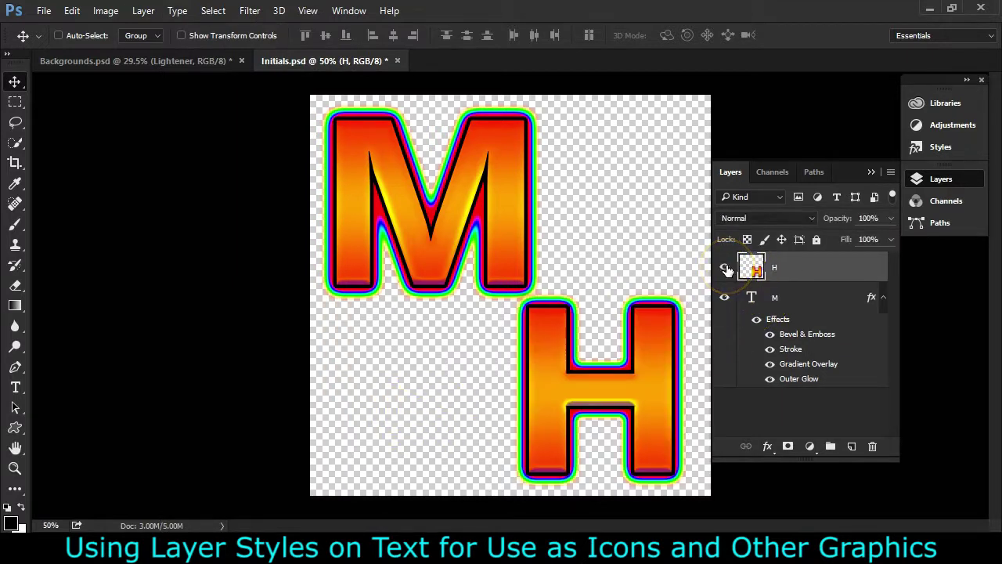
- Select the M layer and rasterize its layer style as well
right_click(753, 301)
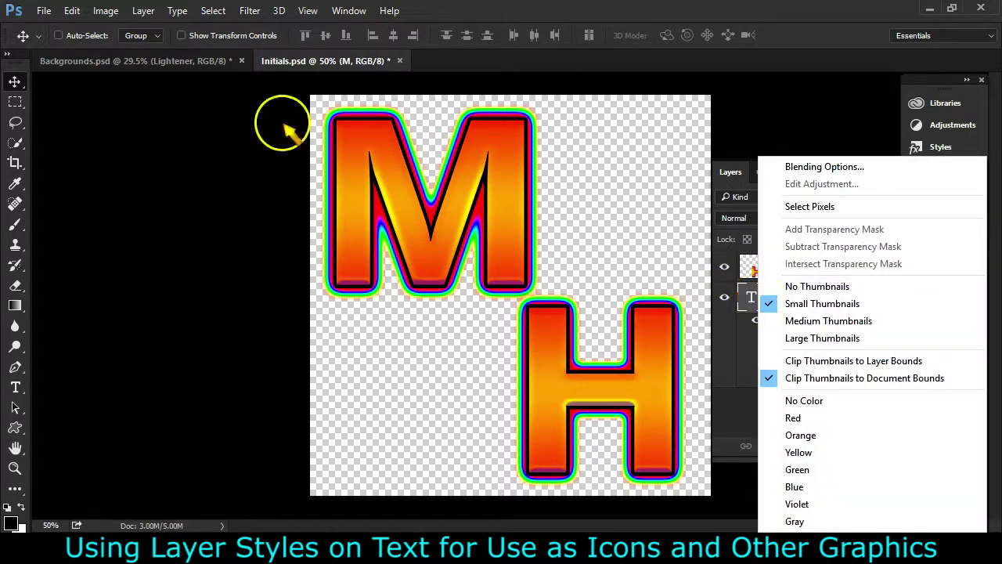
click(144, 11)
click(143, 11)
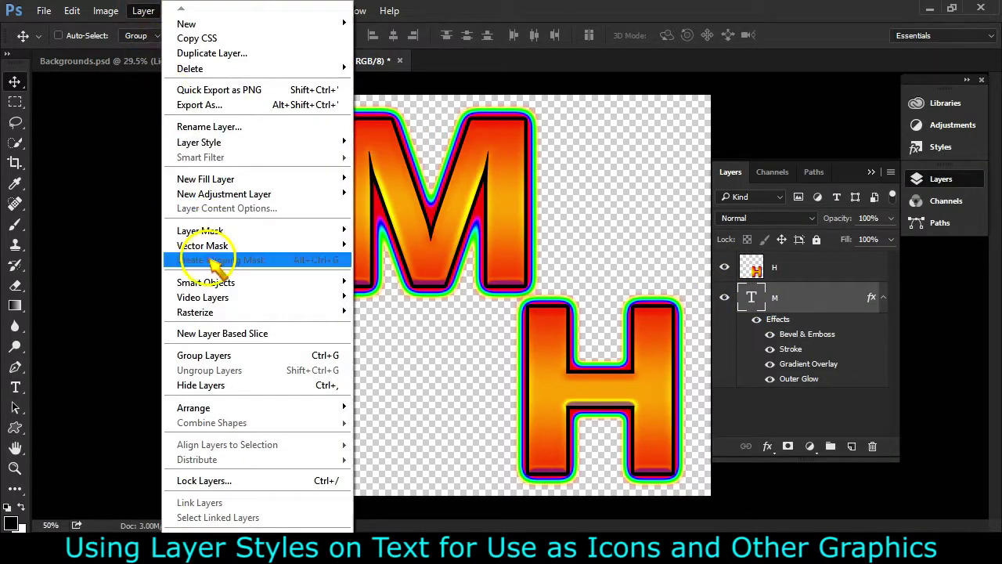
mouse_move(235, 312)
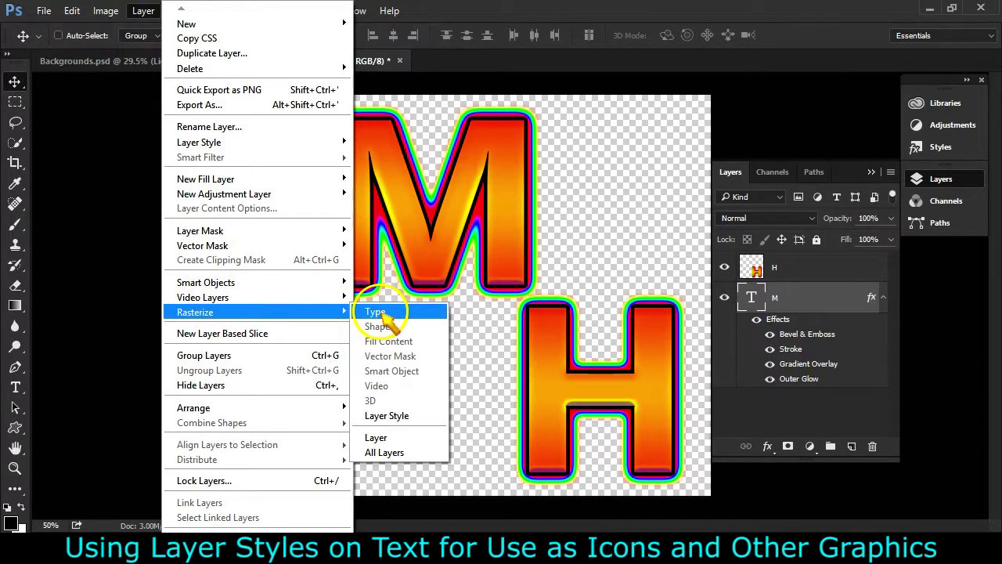
click(401, 415)
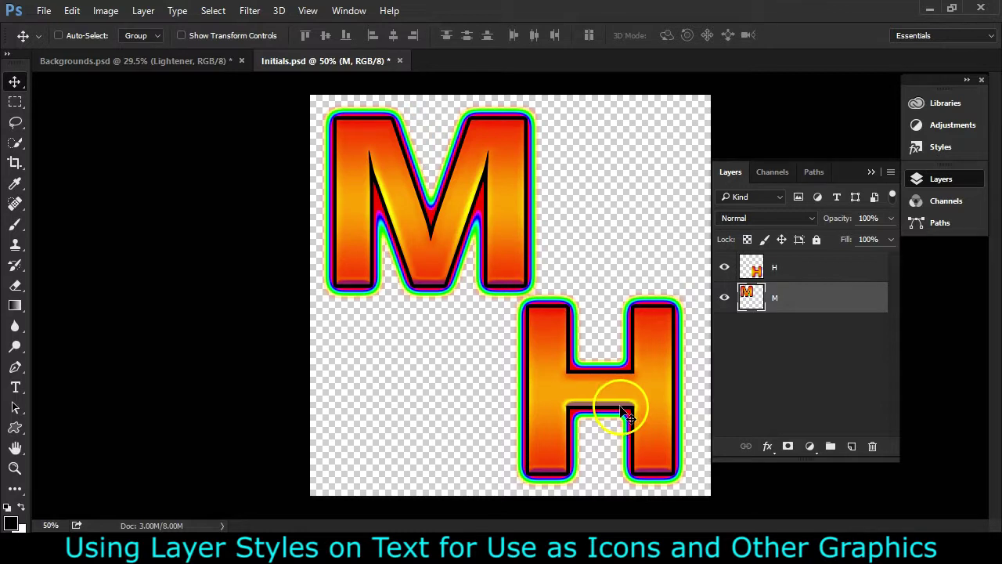
- Resize the Initials image to 512 × 512 pixels in Image Size
click(106, 11)
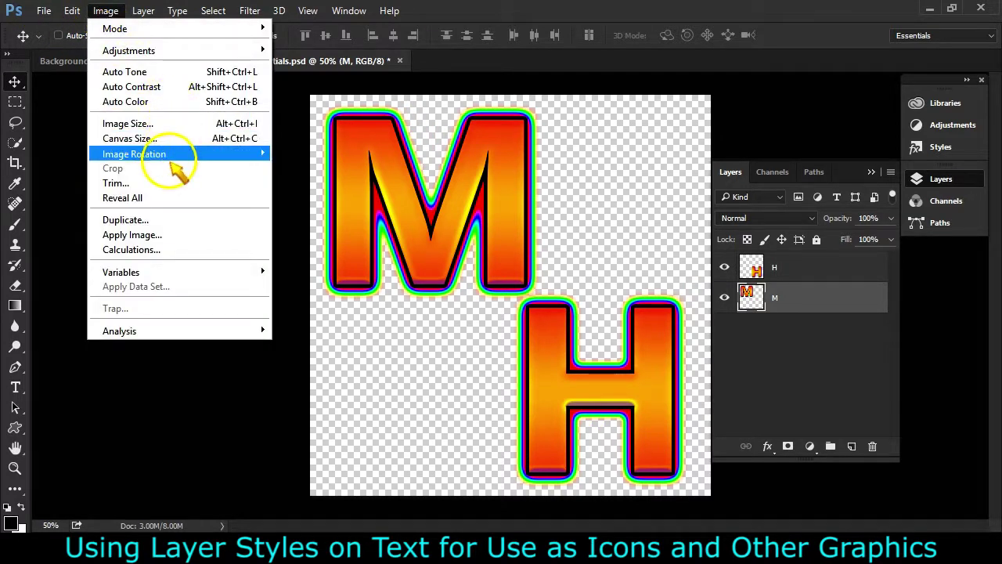
click(129, 123)
text(512)
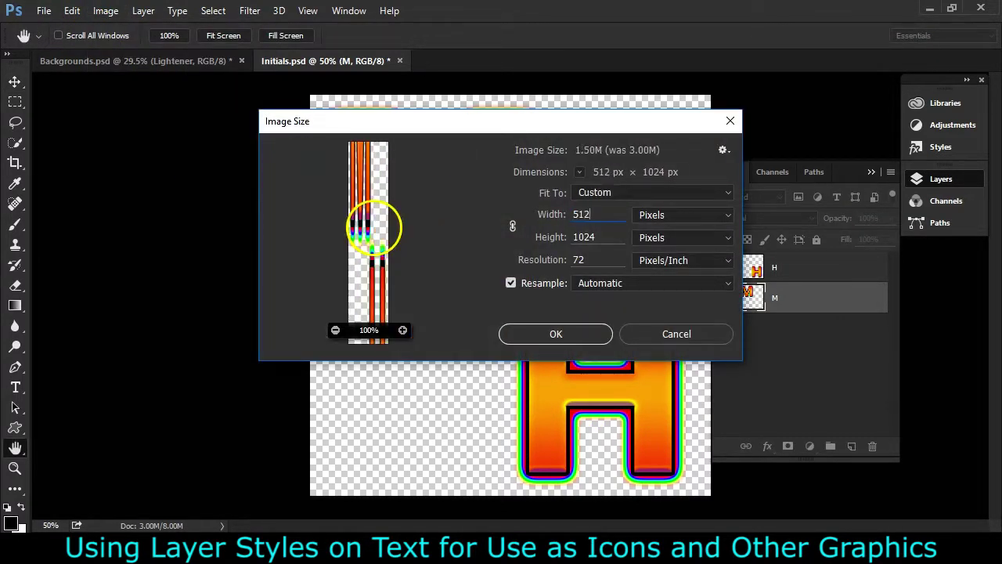
key(Tab)
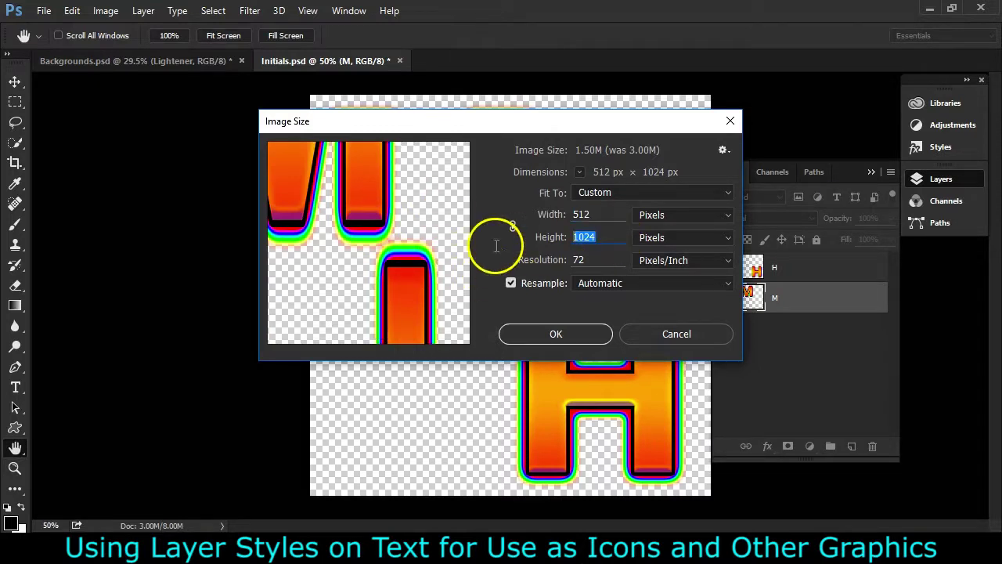
text(512)
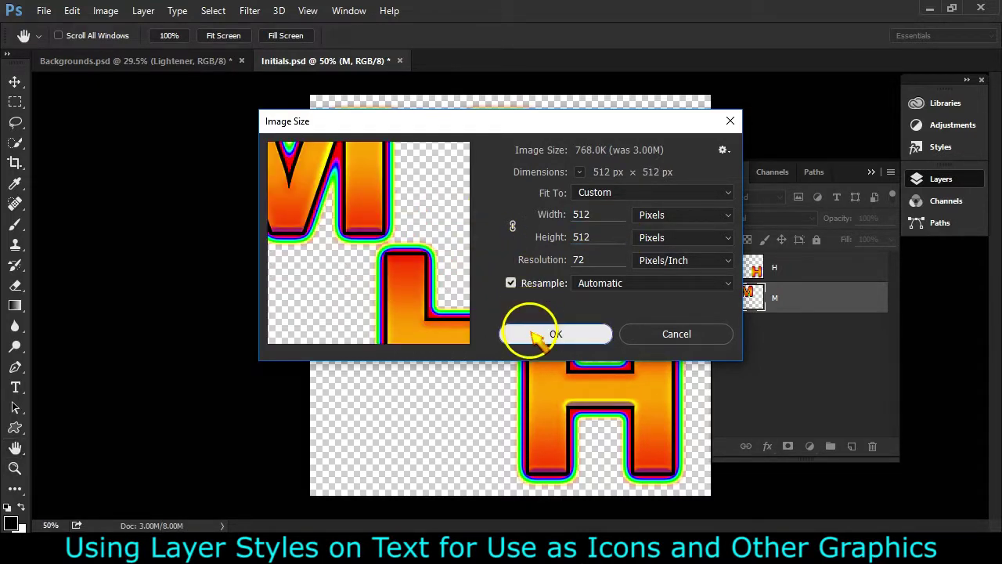
click(523, 335)
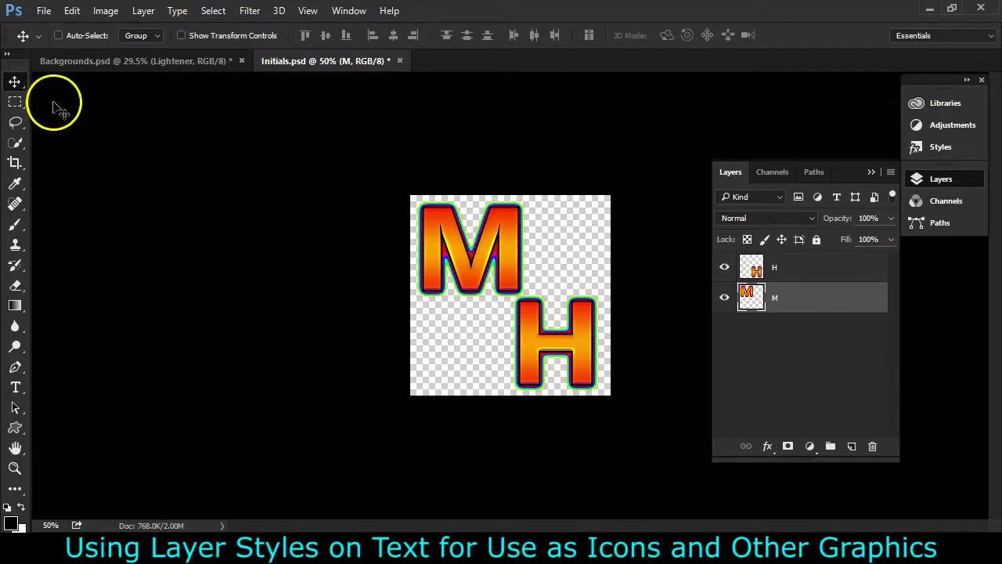
- Start a Save As and choose PNG as the file format
click(44, 11)
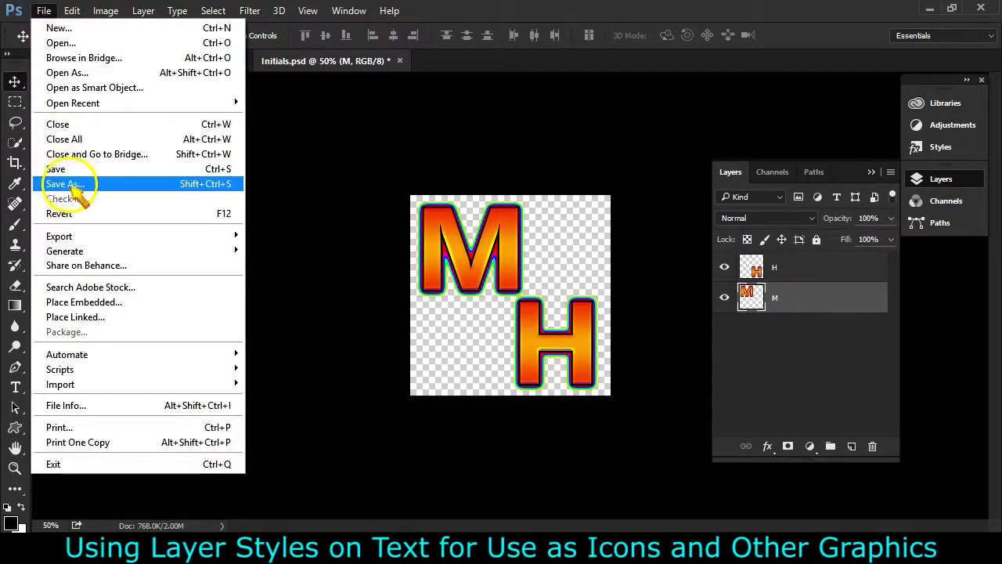
click(70, 184)
click(222, 316)
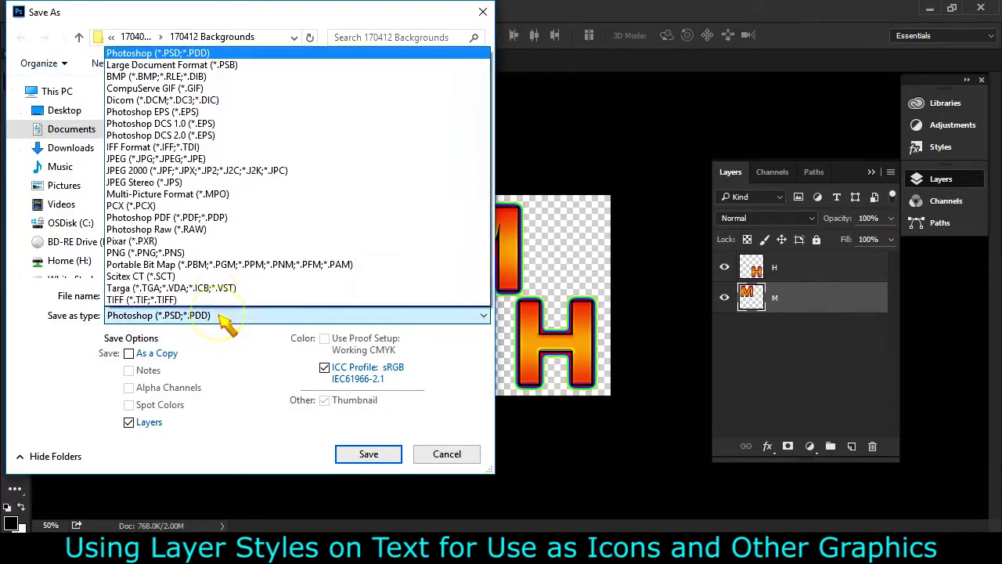
click(252, 253)
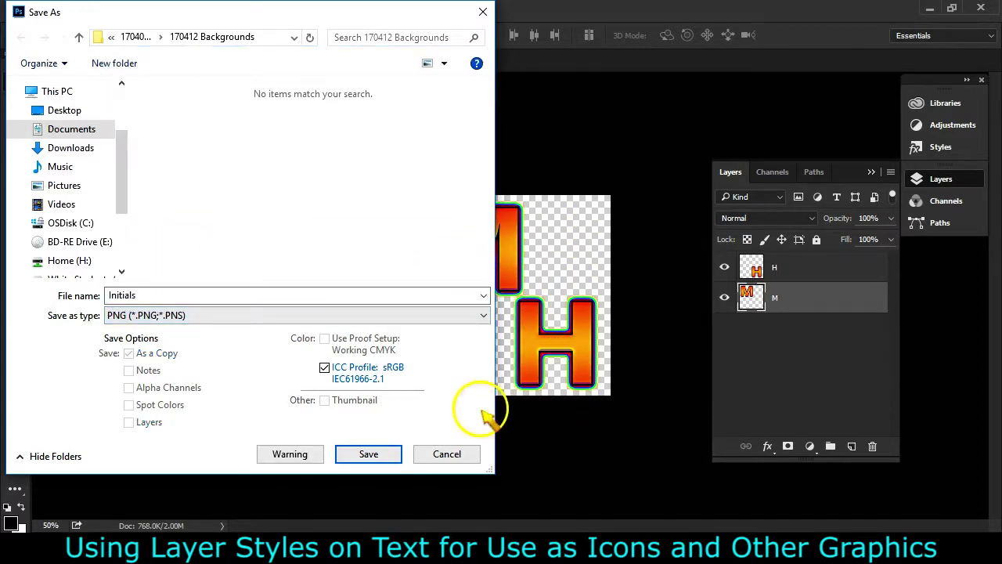
- Name the copy Initials-ICON and save it, accepting the PNG options
double_click(186, 298)
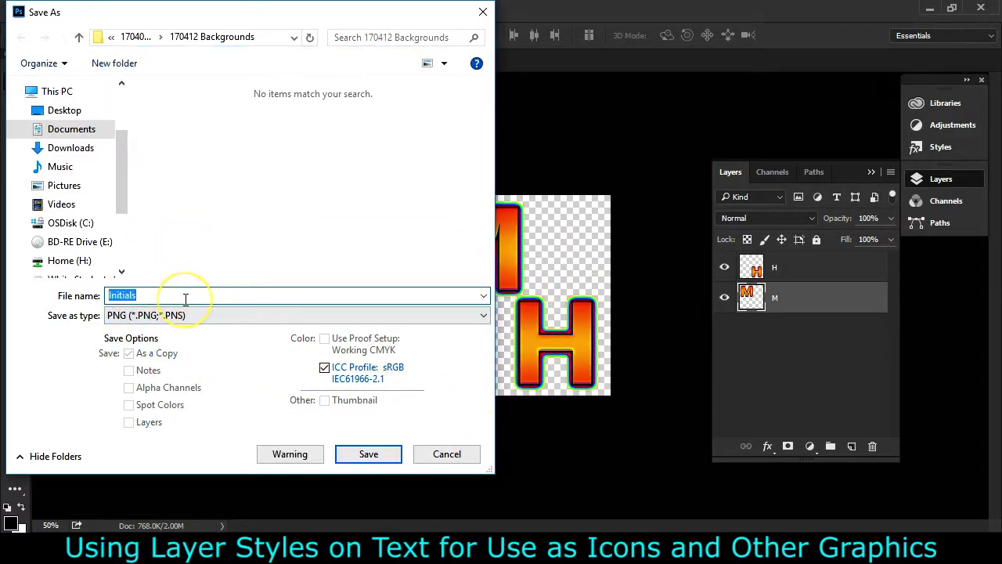
text(Initiaols)
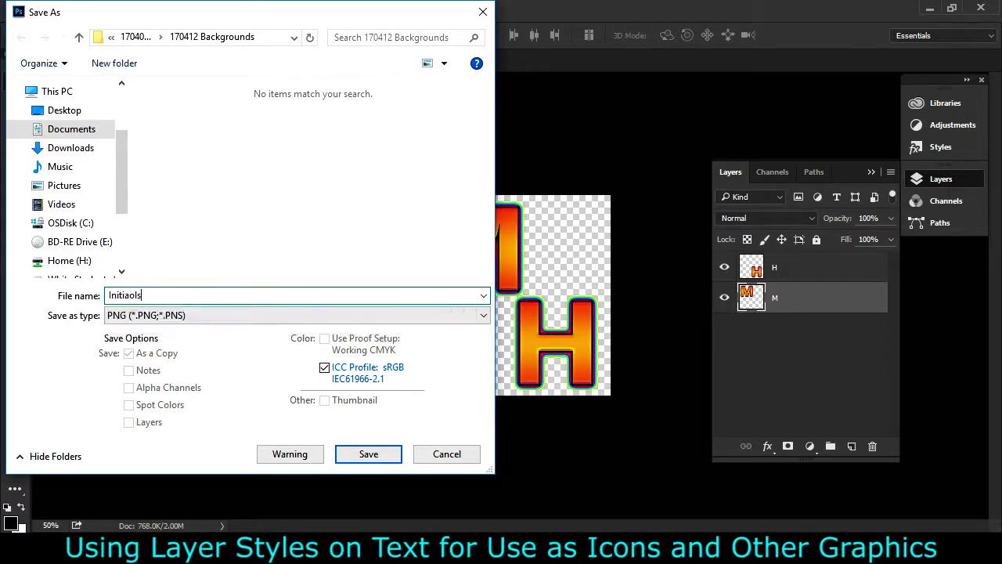
key(BackSpace)
text(;ls)
key(BackSpace)
key(BackSpace)
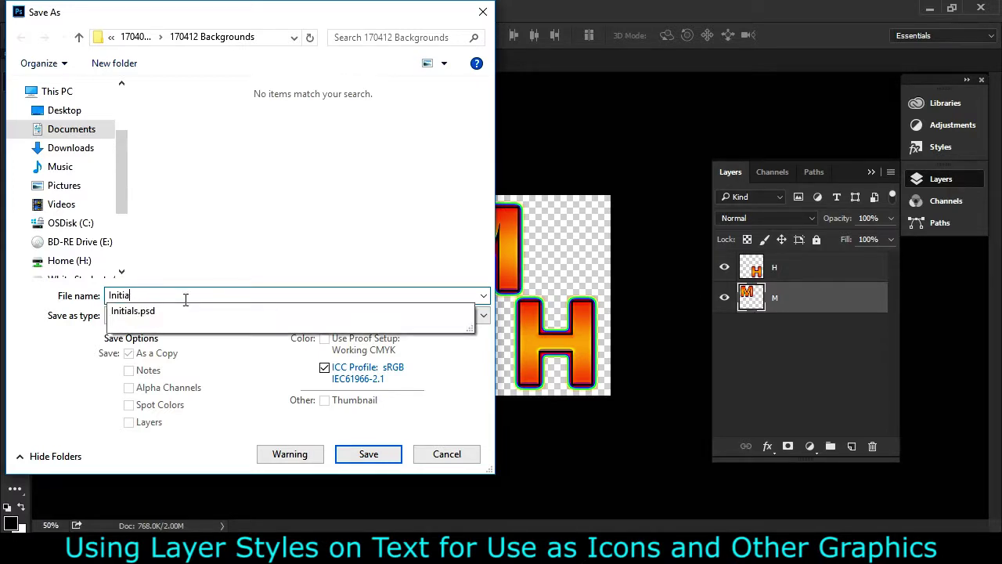
text(ls-ICON)
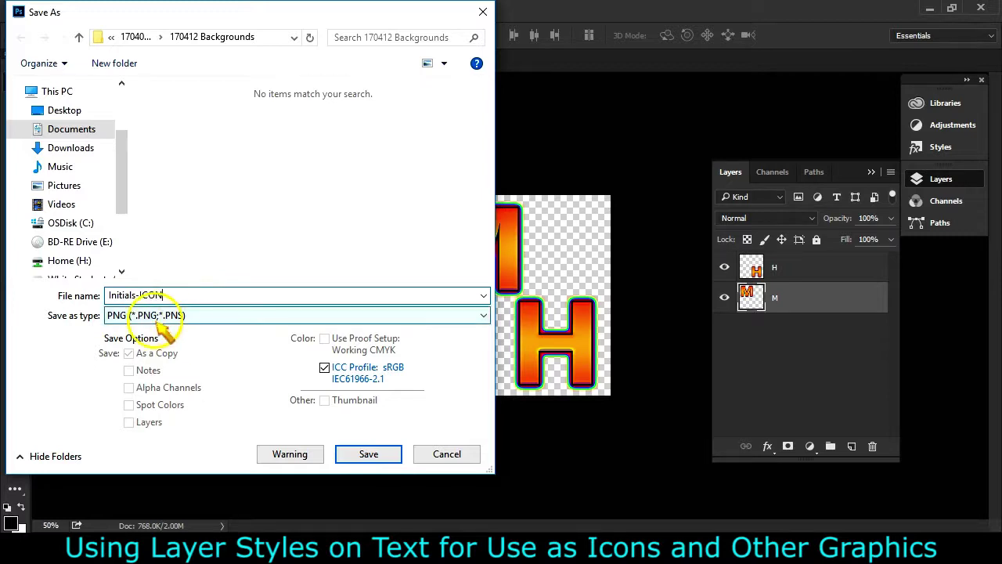
click(137, 296)
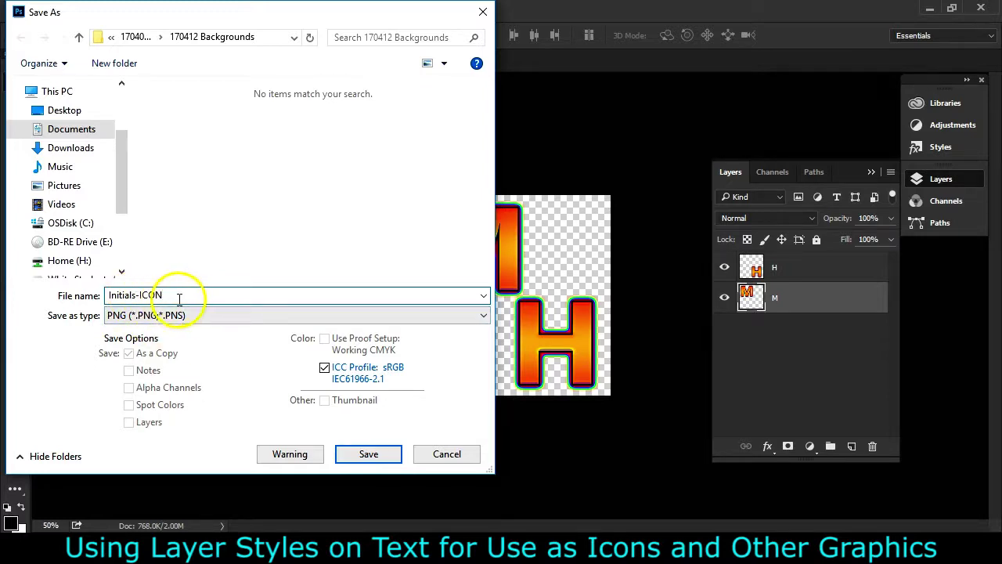
click(137, 296)
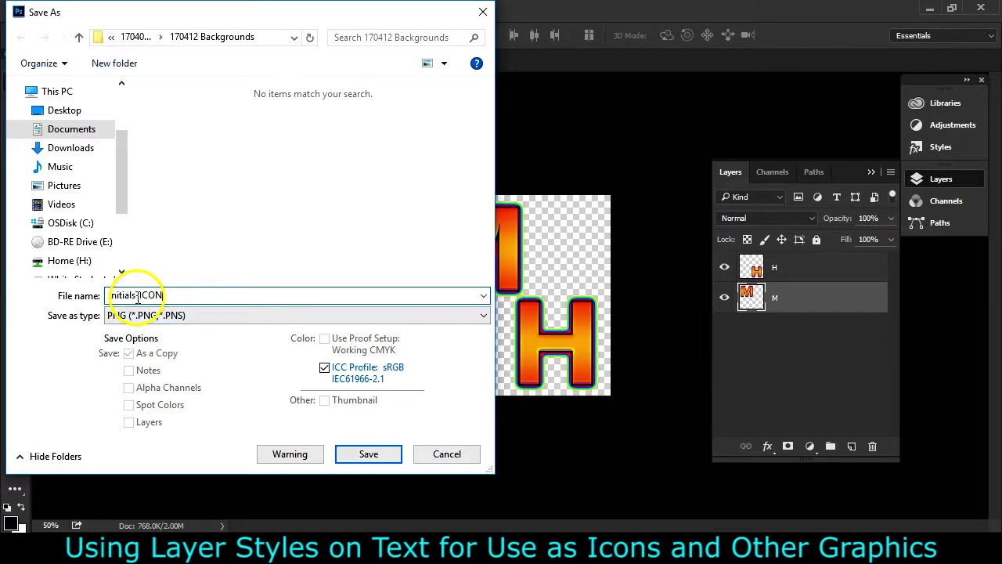
click(382, 454)
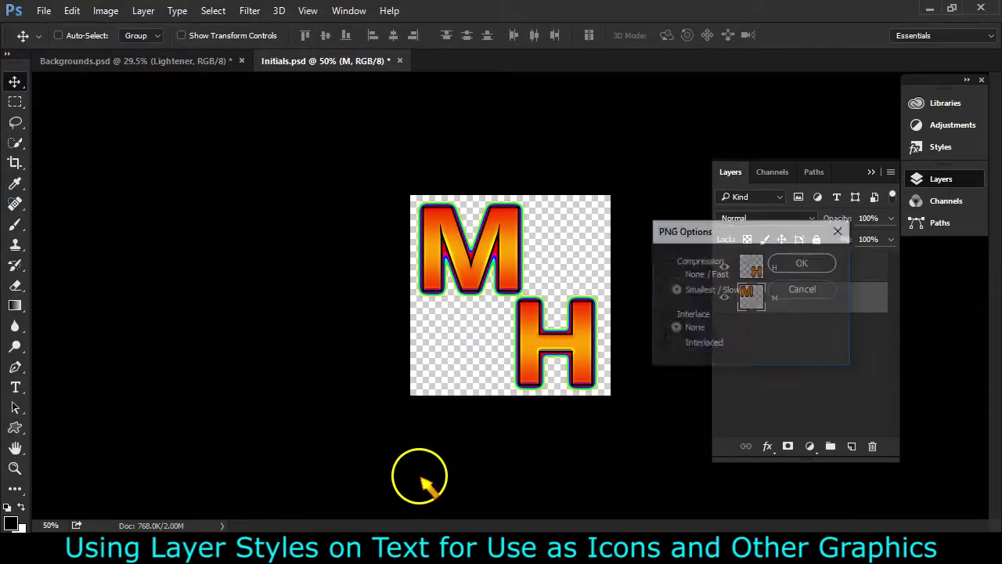
click(799, 262)
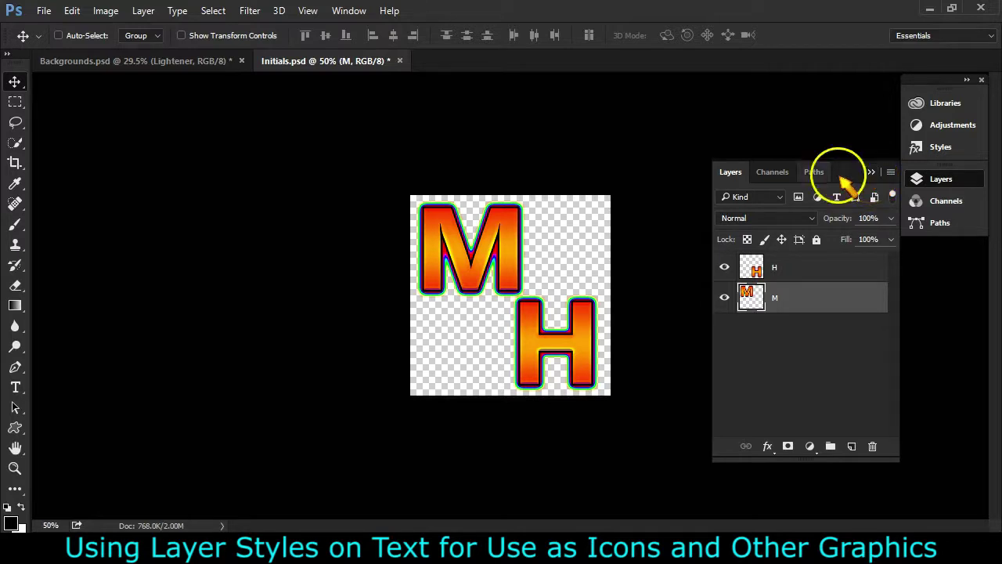
key(ctrl)
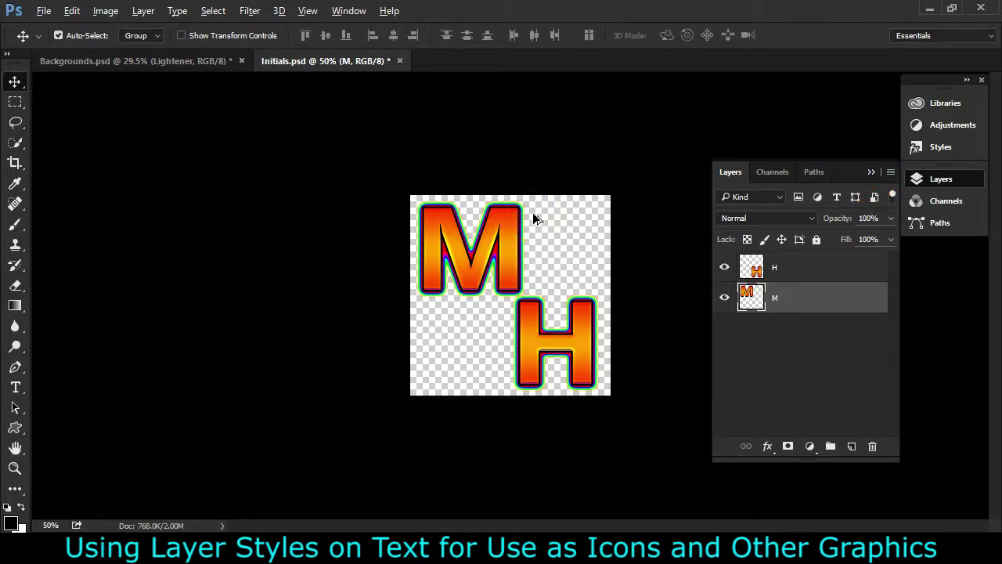
- Step back in history to the full-size editable image and collapse the H and M effect lists
key(ctrl+alt+z)
key(ctrl+alt+z)
key(ctrl+alt+z)
click(830, 378)
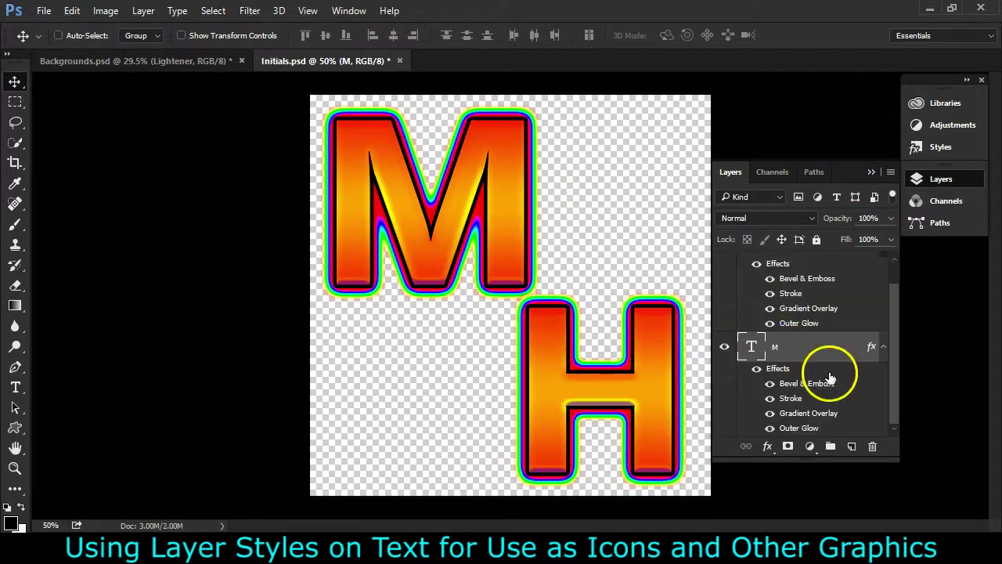
scroll(901, 340, up, 1)
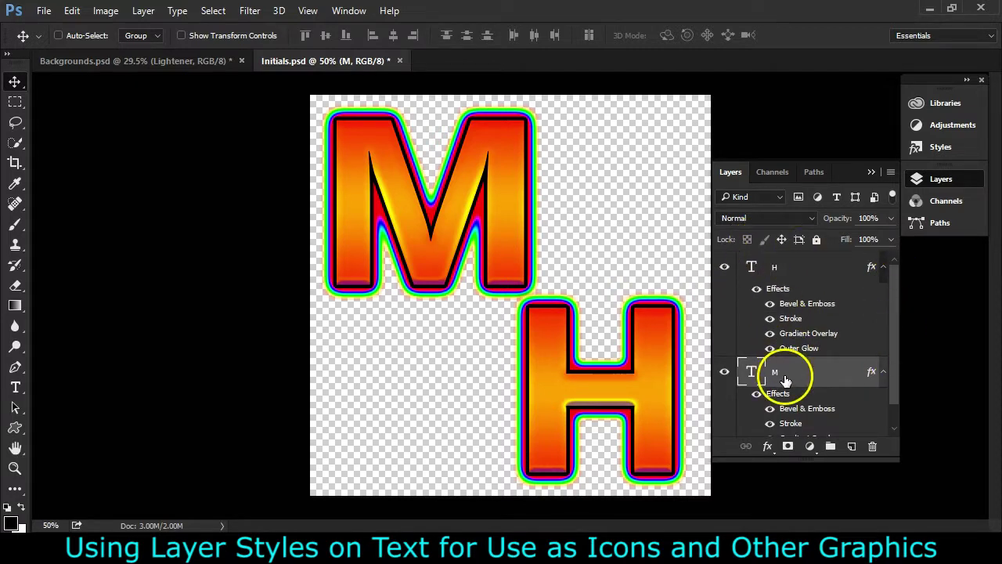
click(883, 267)
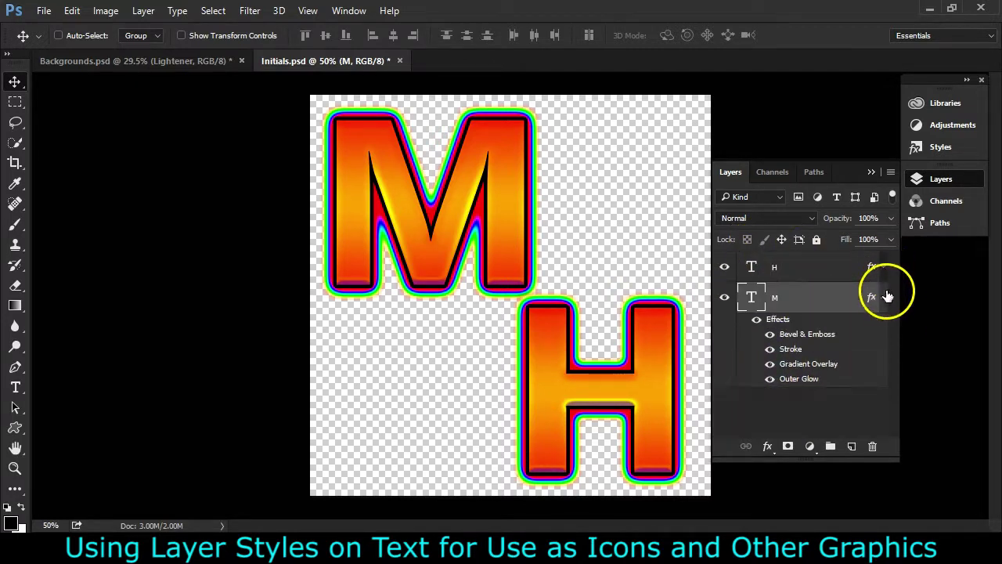
click(883, 297)
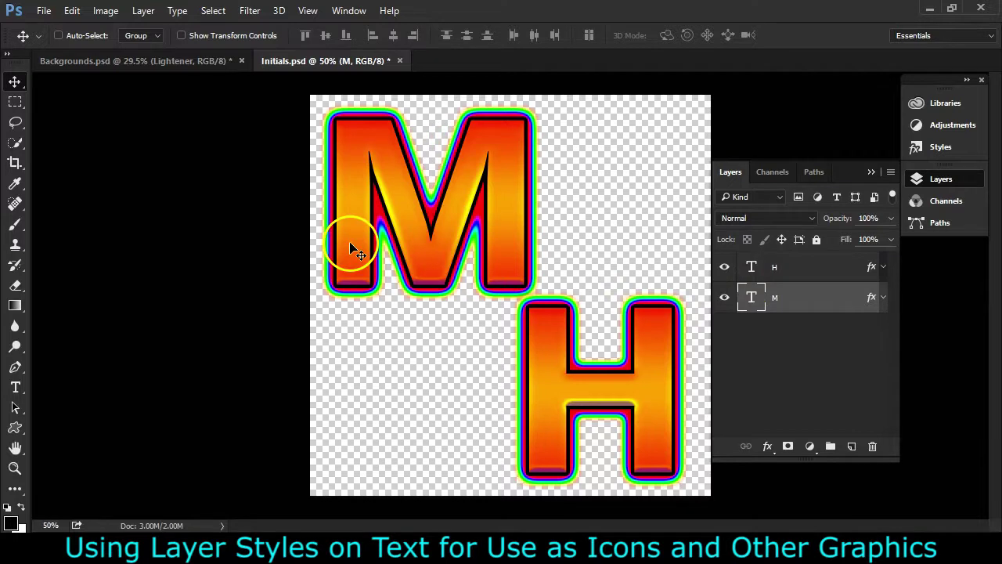
click(154, 62)
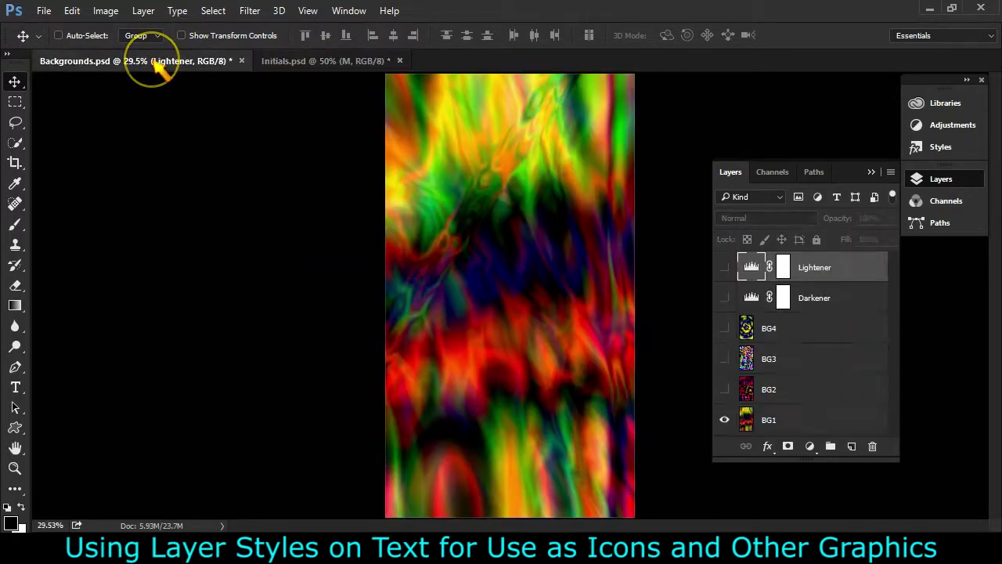
- Tile the Backgrounds and Initials documents vertically, side by side
click(294, 73)
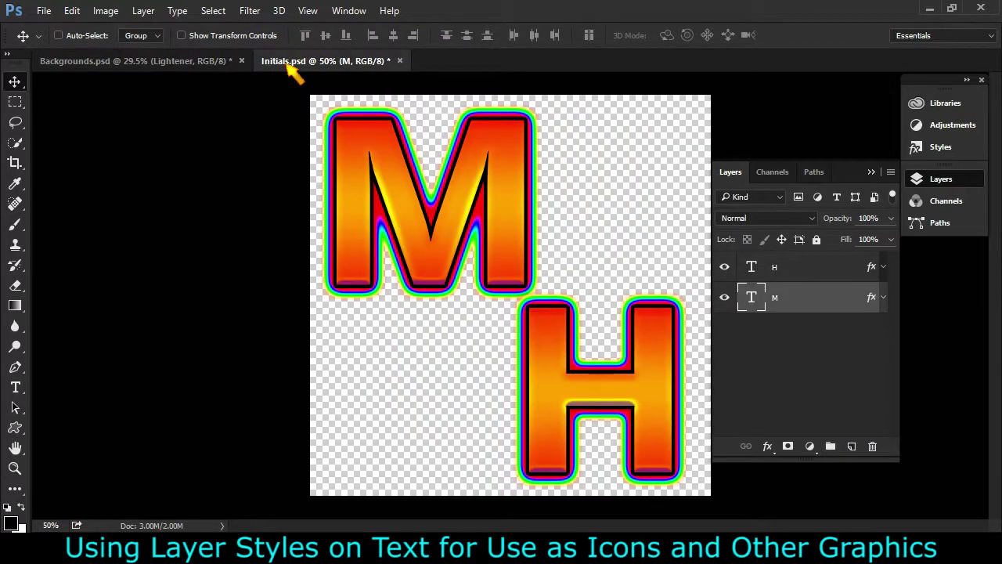
click(338, 14)
mouse_move(556, 24)
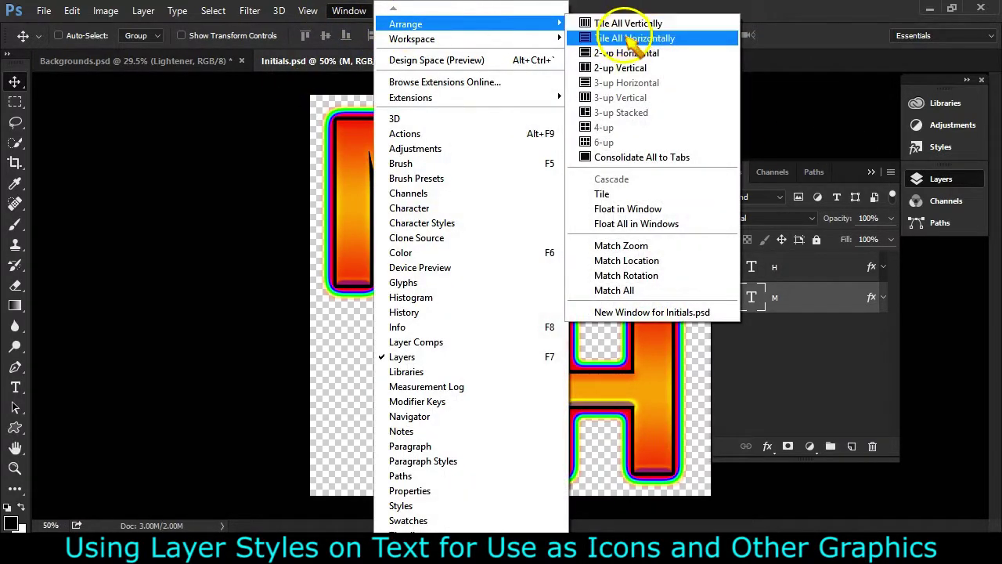
click(628, 23)
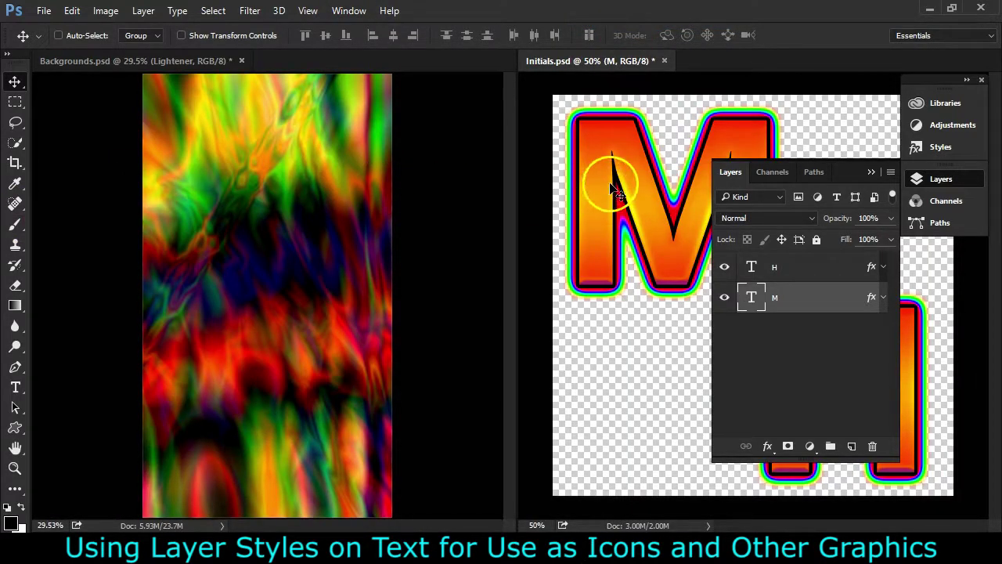
- Drag the M letter onto the Backgrounds document near its top-left
drag(631, 173, 474, 236)
drag(228, 147, 246, 167)
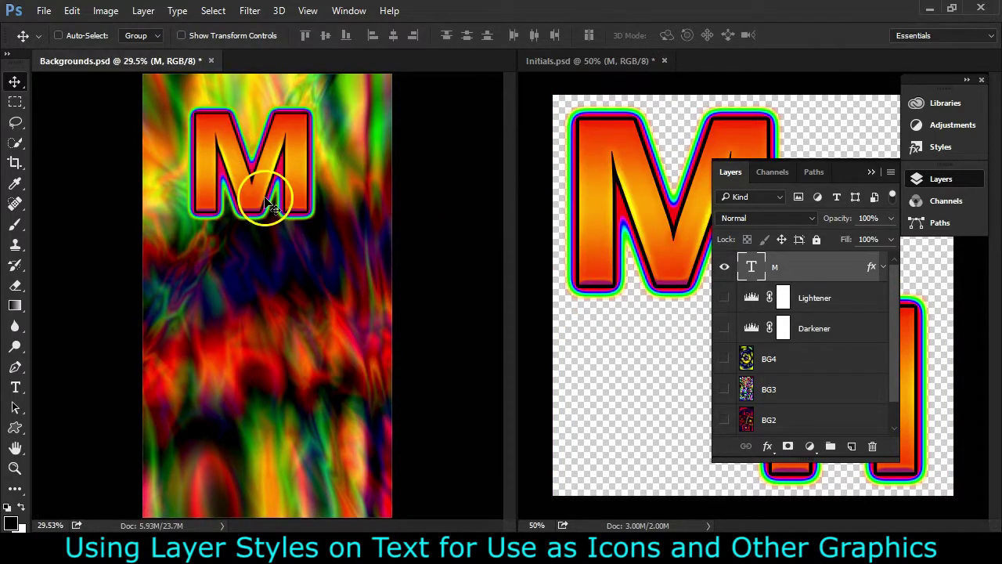
drag(264, 201, 224, 172)
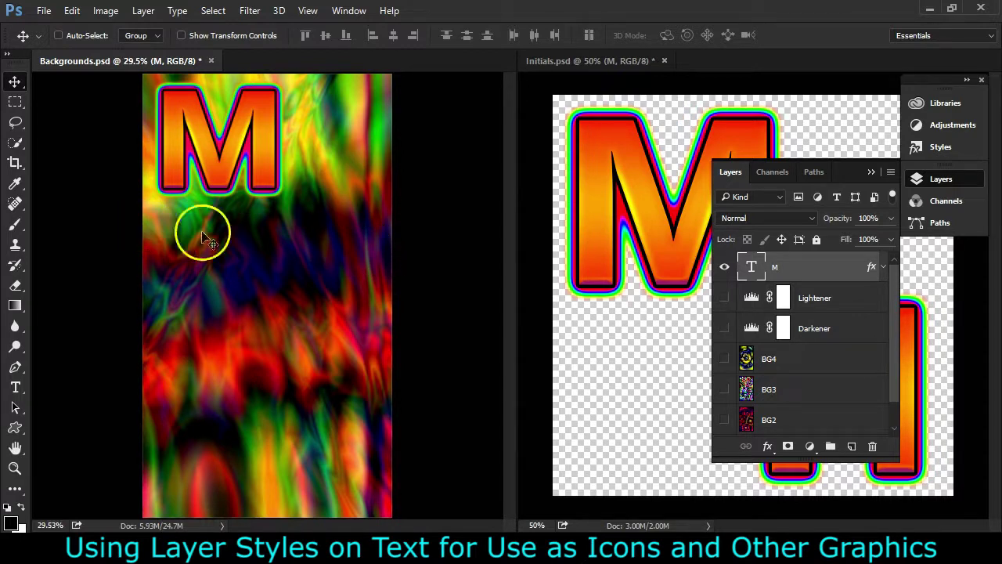
drag(261, 176, 258, 177)
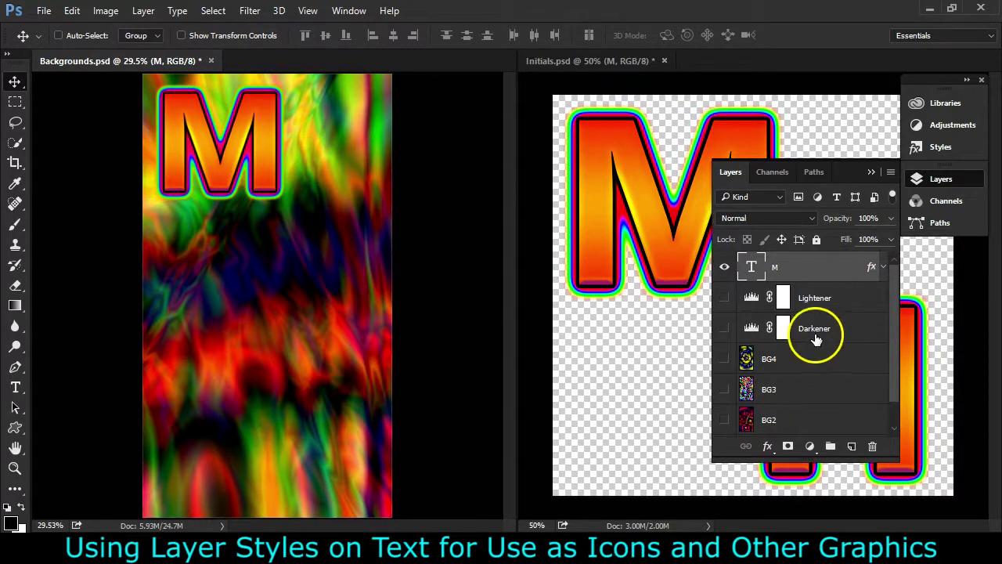
- Return to Initials and select the H layer, dismissing the no-layer-selected alerts
click(627, 347)
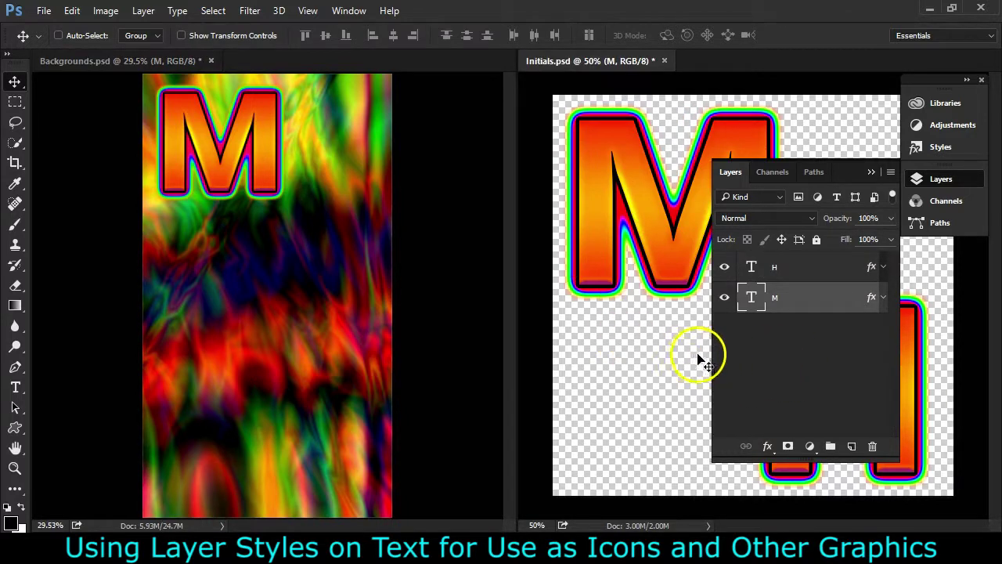
click(774, 268)
click(787, 353)
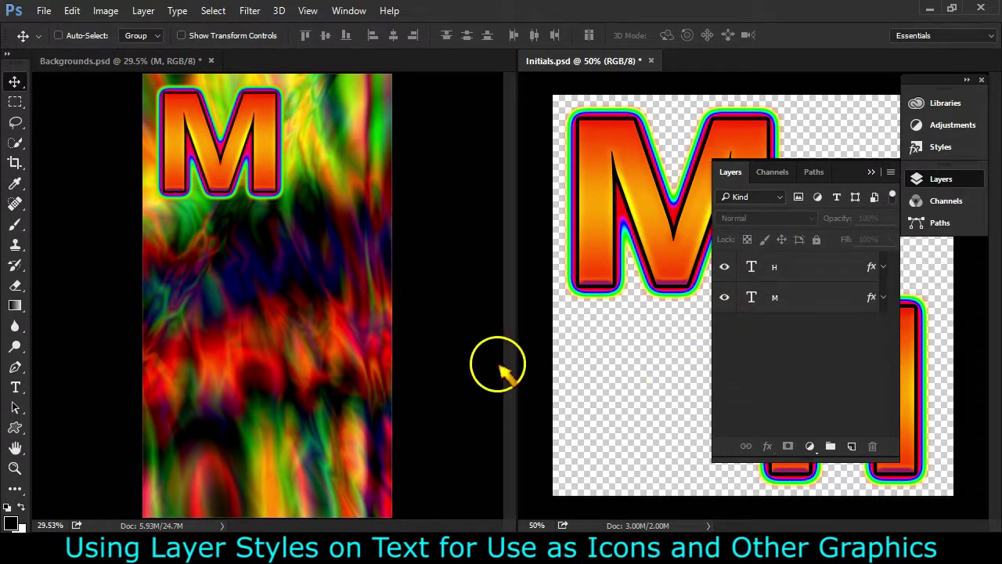
click(704, 368)
click(504, 219)
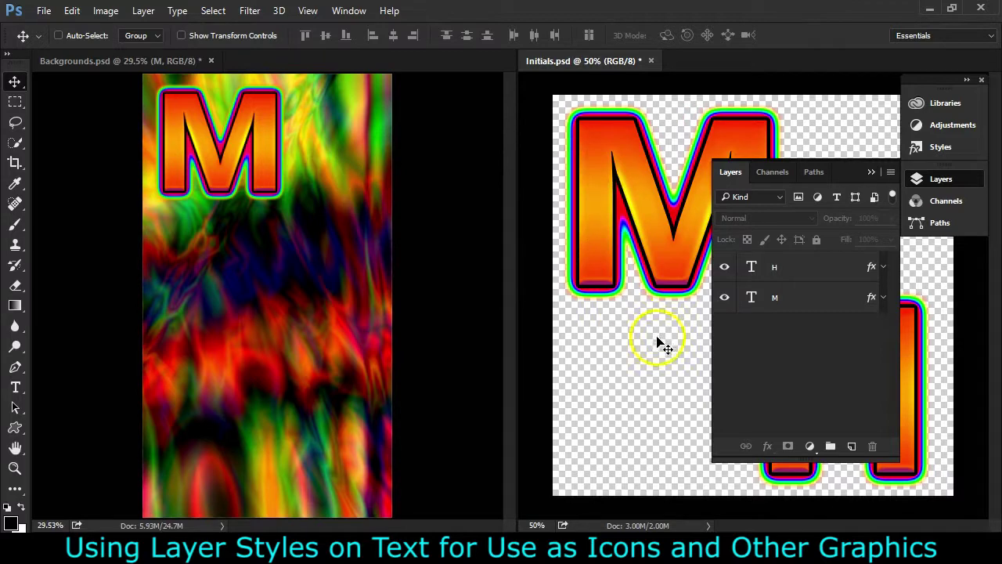
click(658, 342)
click(505, 218)
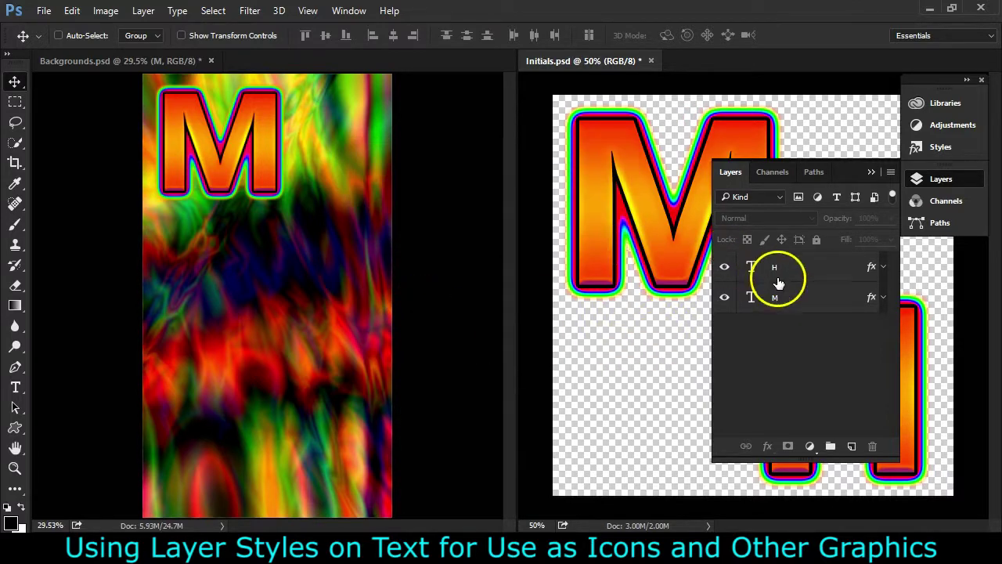
click(777, 274)
- Place the H beside the M to spell MH and dock Initials back as a tab
drag(913, 329, 478, 385)
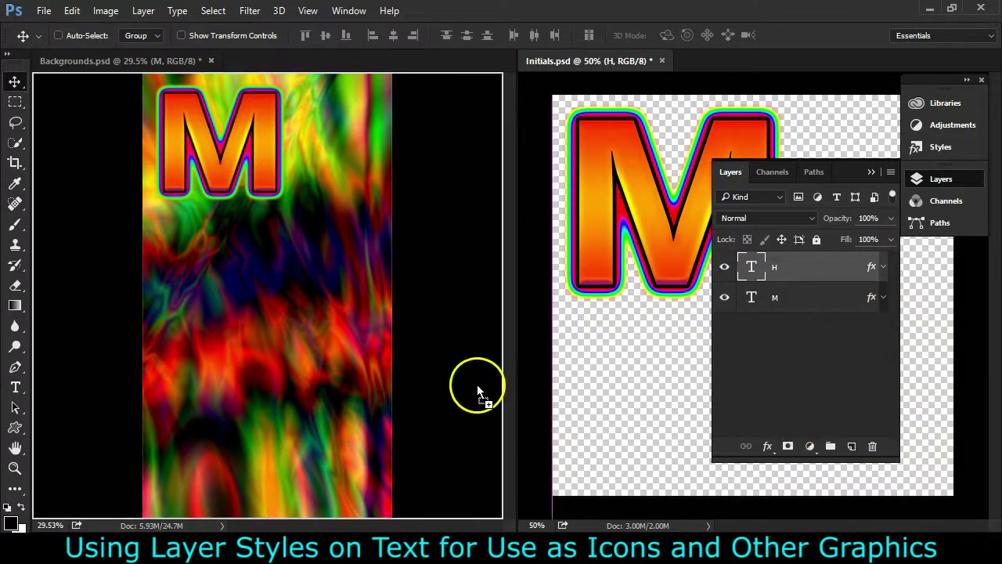
drag(304, 271, 353, 112)
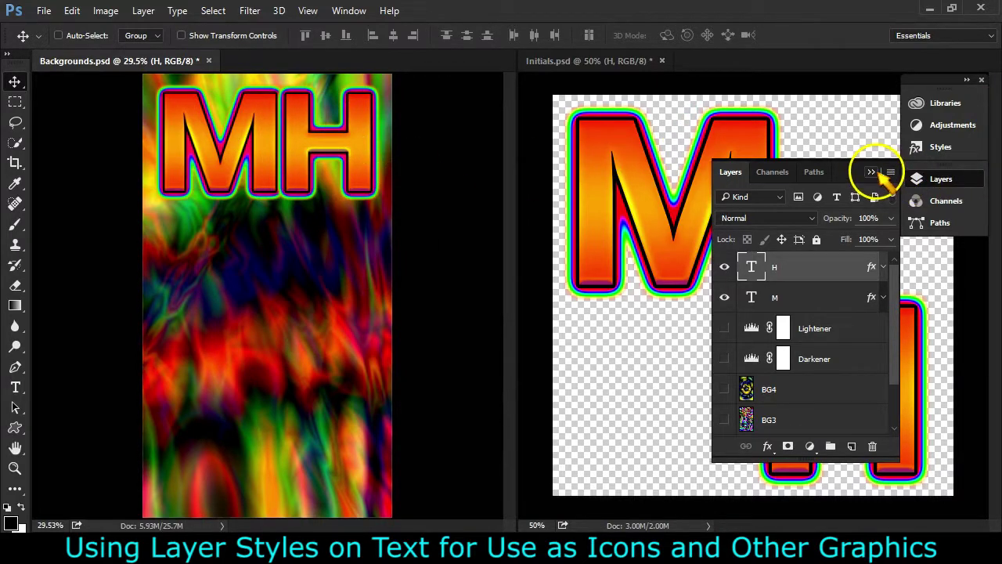
click(870, 171)
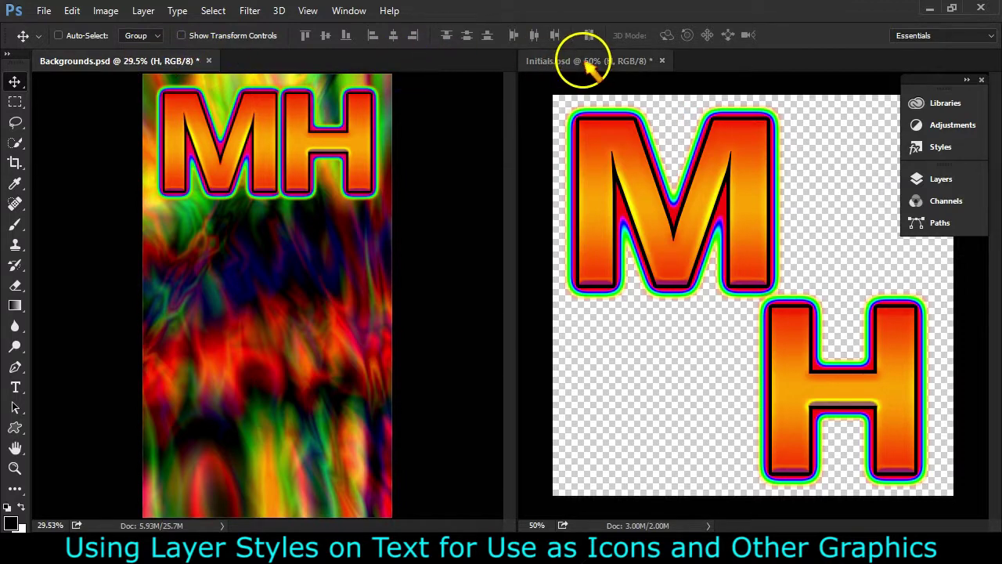
drag(584, 61, 148, 62)
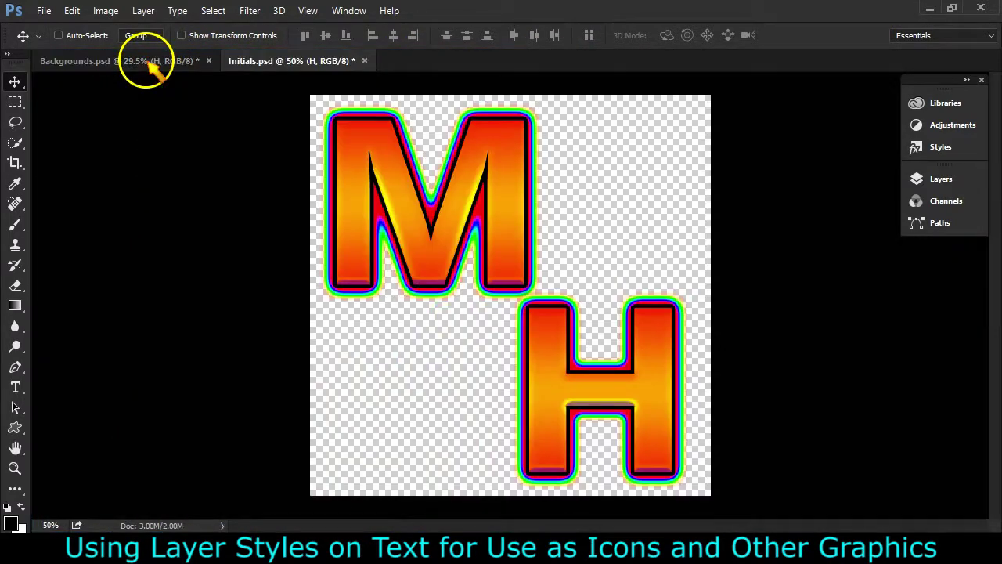
- In the Backgrounds document, nudge the M text layer twice to the left
click(147, 63)
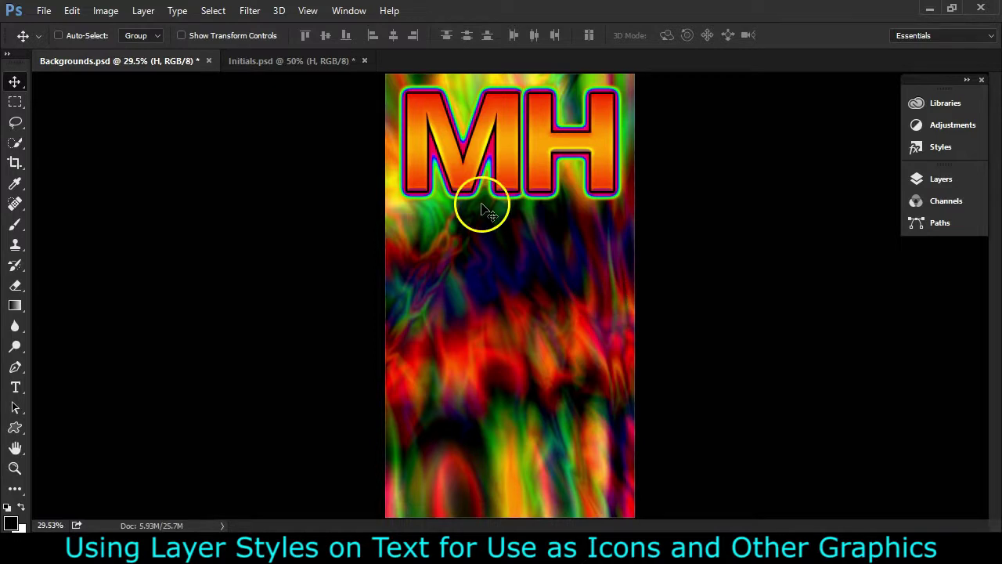
click(949, 180)
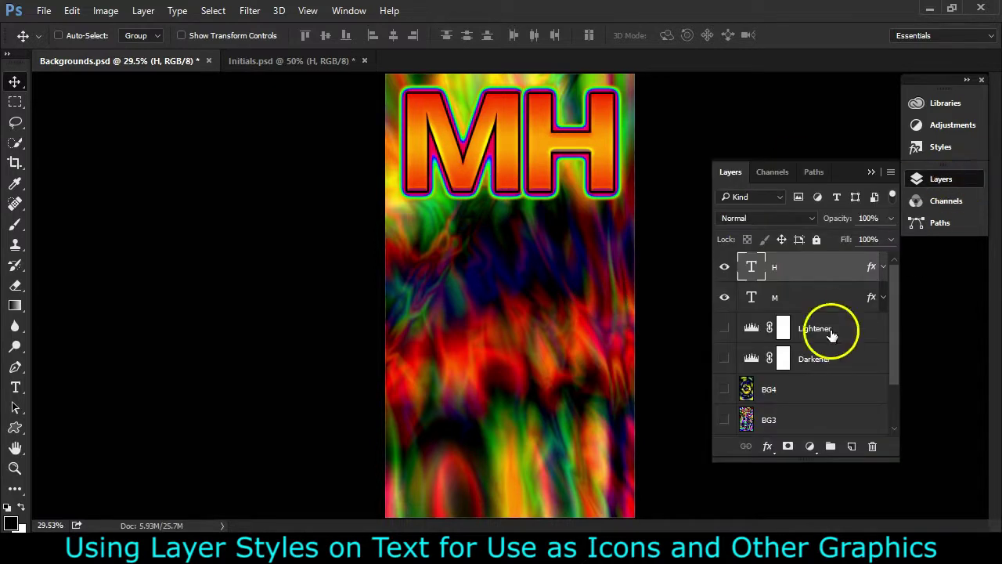
click(783, 304)
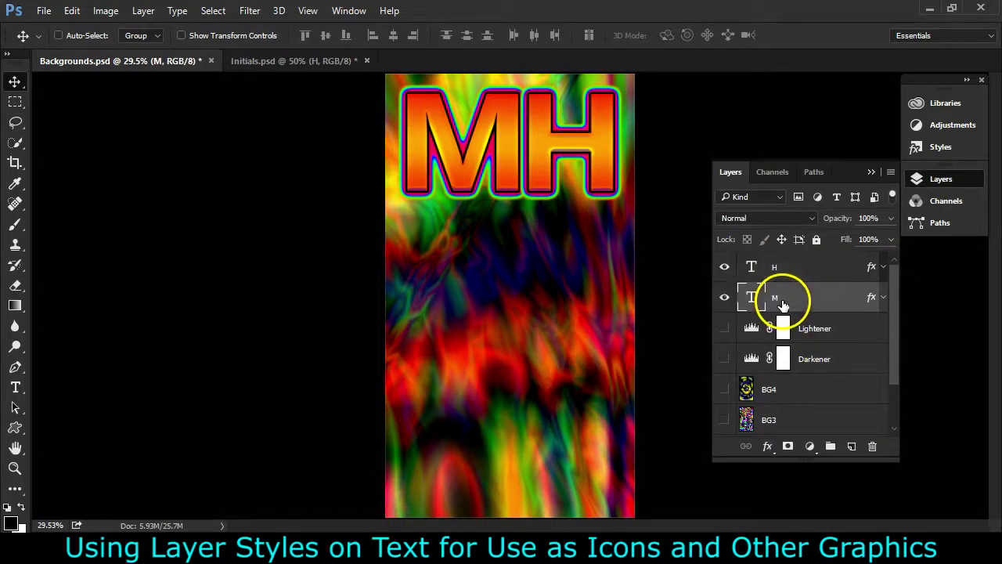
key(shift+Left)
key(shift+Left)
key(shift+Left)
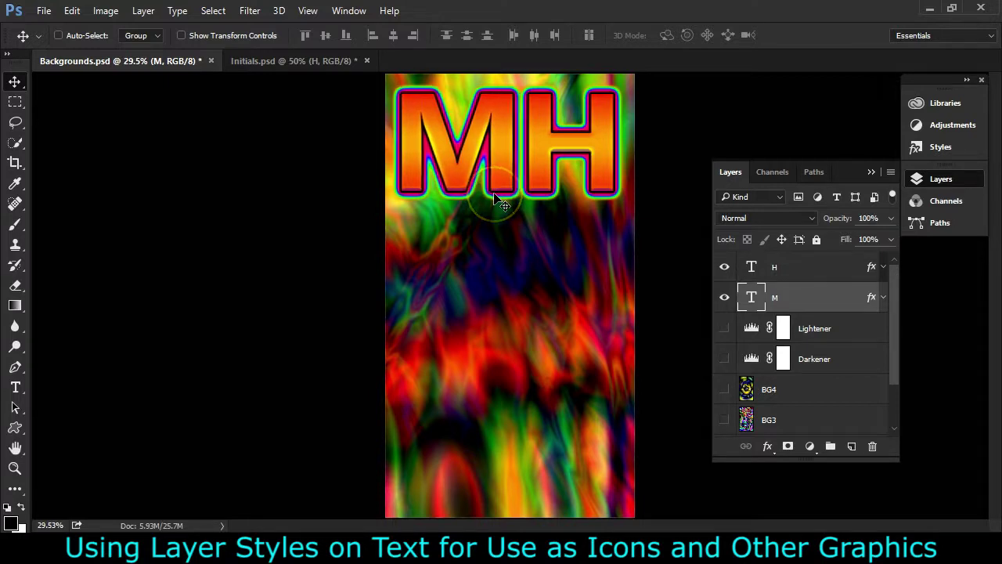
key(shift+Left)
key(shift+Left)
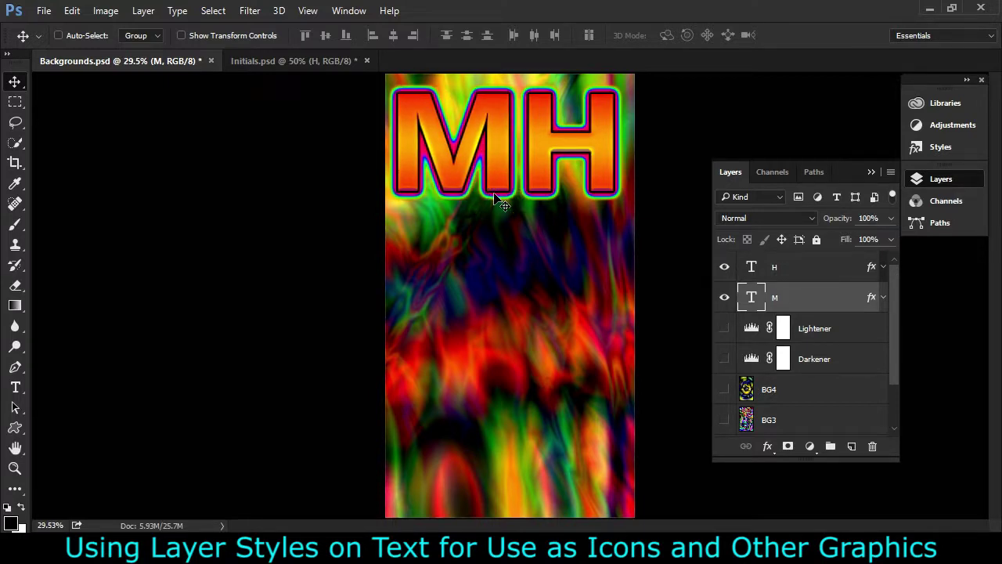
- Nudge the H text layer sideways and right, then drag it slightly down
click(777, 267)
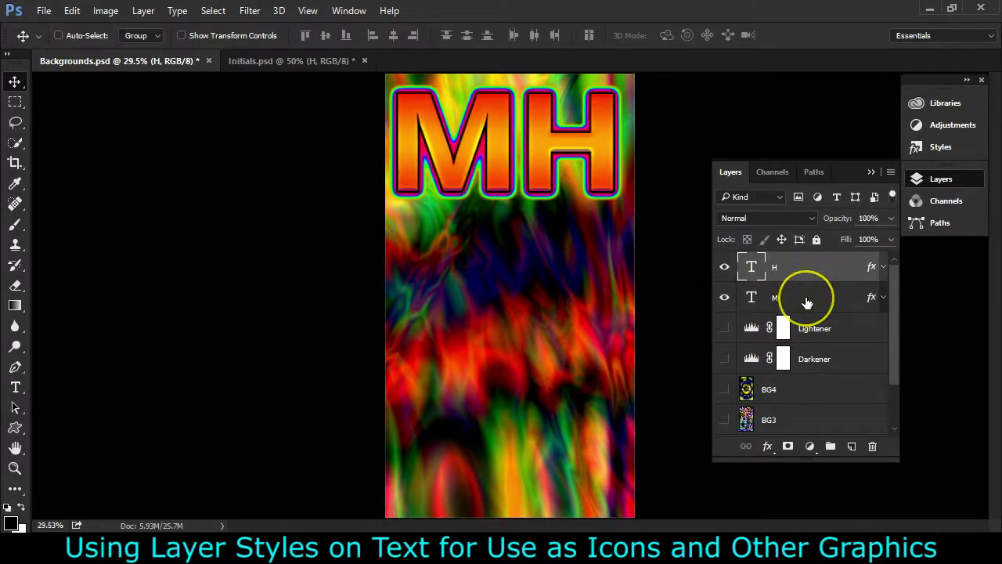
key(shift+Left)
key(shift+Left)
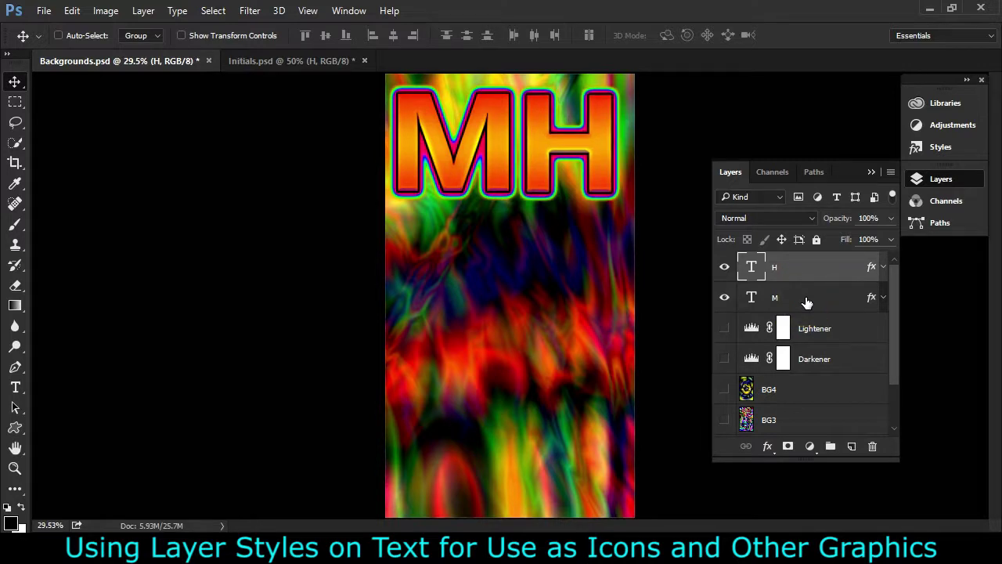
key(Right)
key(Right)
key(Right)
key(Right)
key(Right)
key(Right)
key(Right)
key(Right)
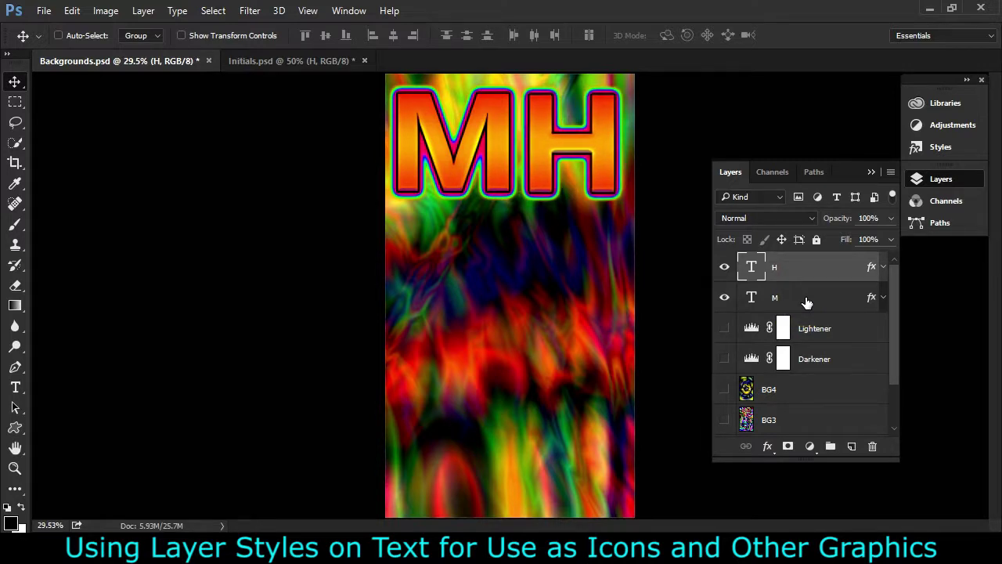
mouse_move(614, 141)
mouse_down()
mouse_move(600, 219)
mouse_move(608, 145)
mouse_up()
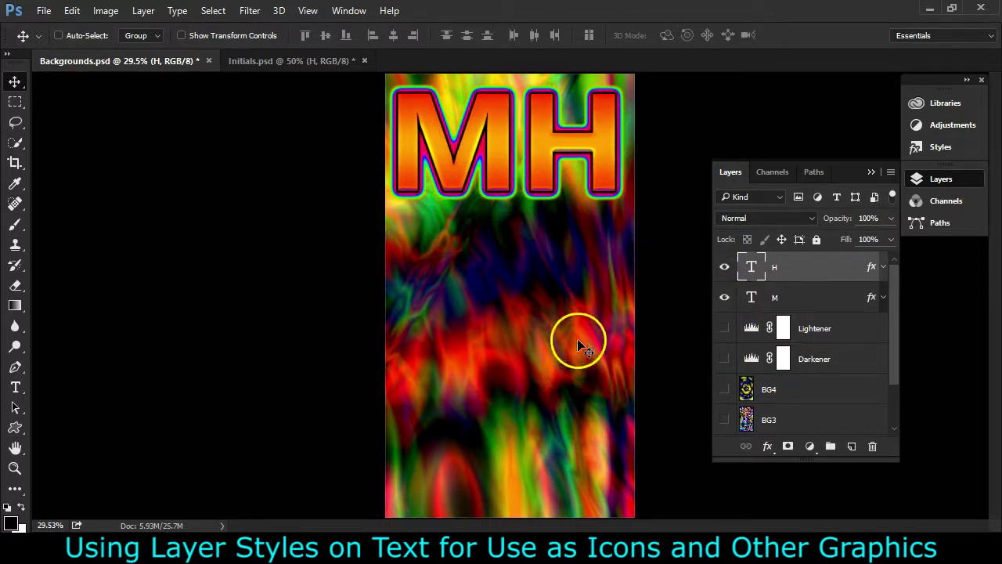
- Change the H layer's Outer Glow blend mode to Difference in Layer Style
click(882, 268)
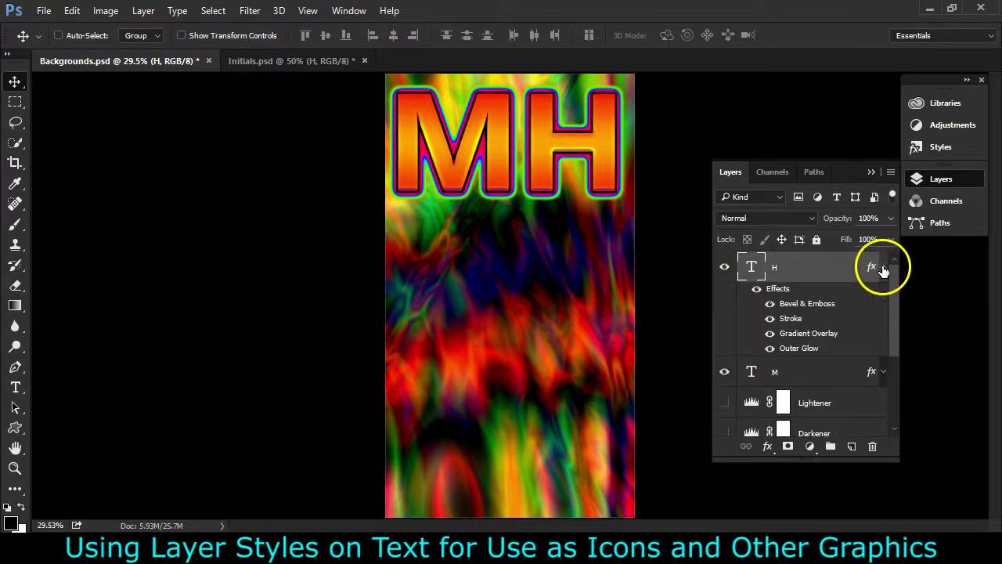
double_click(811, 350)
double_click(560, 131)
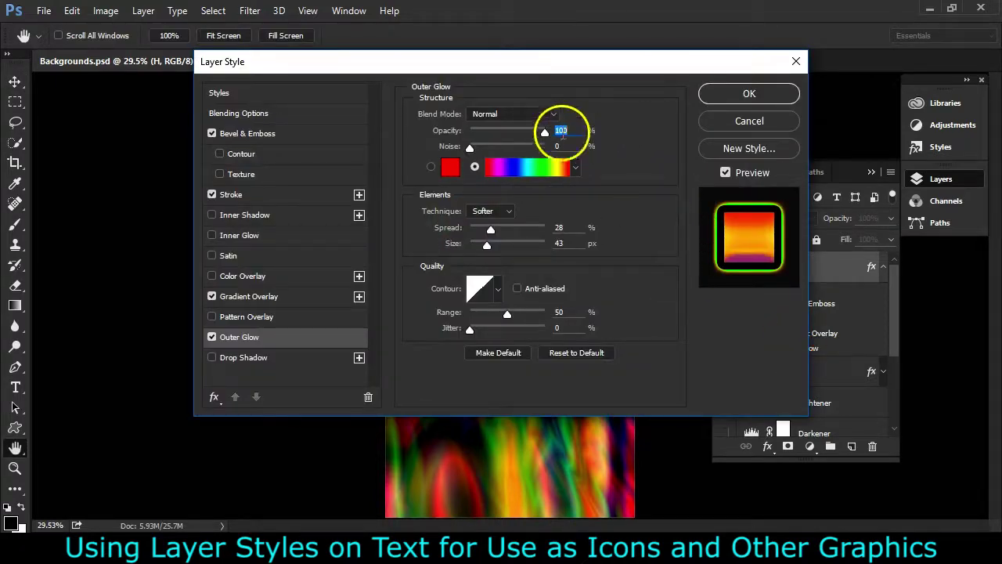
click(529, 116)
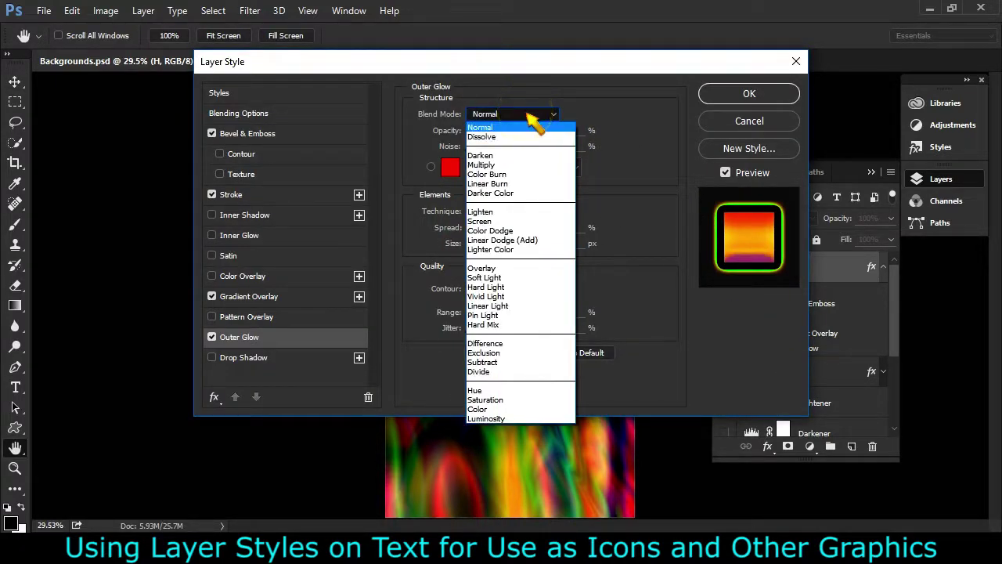
click(494, 346)
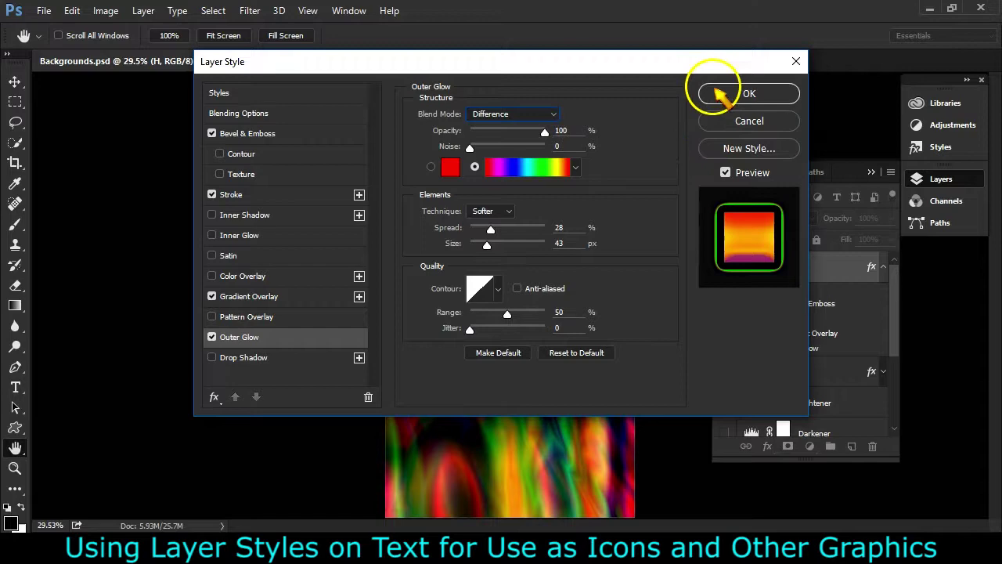
click(713, 92)
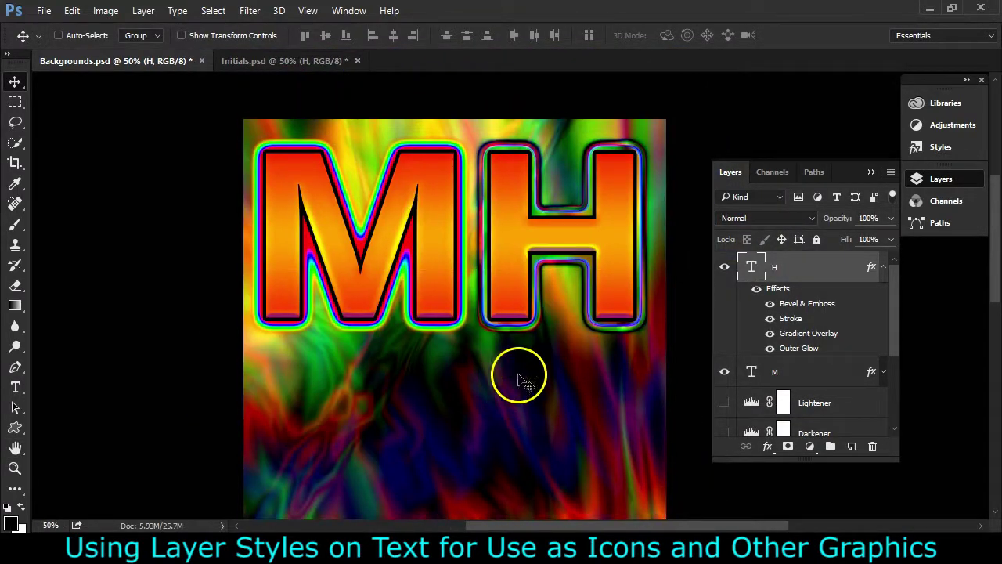
- Lower the H beneath the M, then copy the H's layer style onto the M
drag(510, 196, 518, 252)
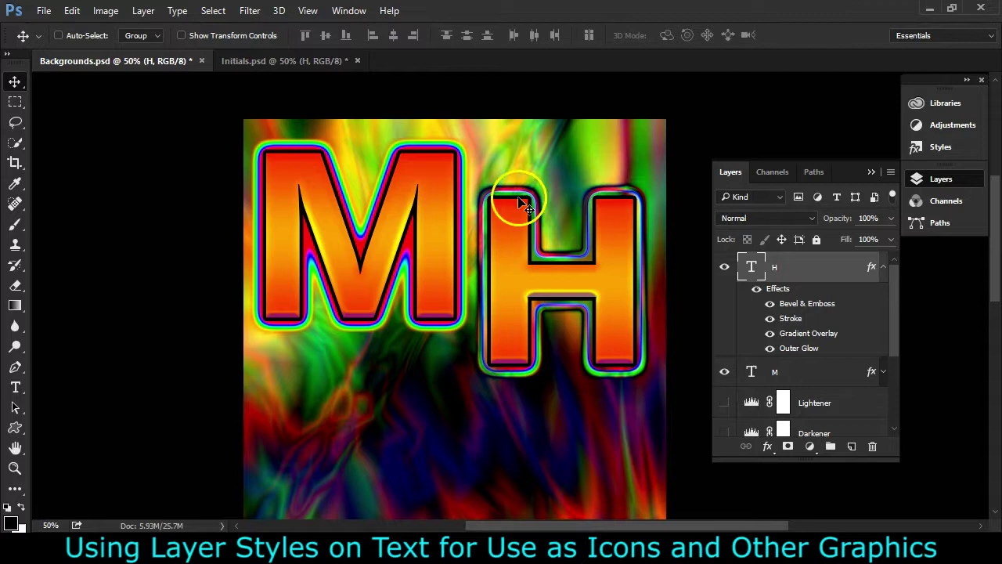
right_click(794, 271)
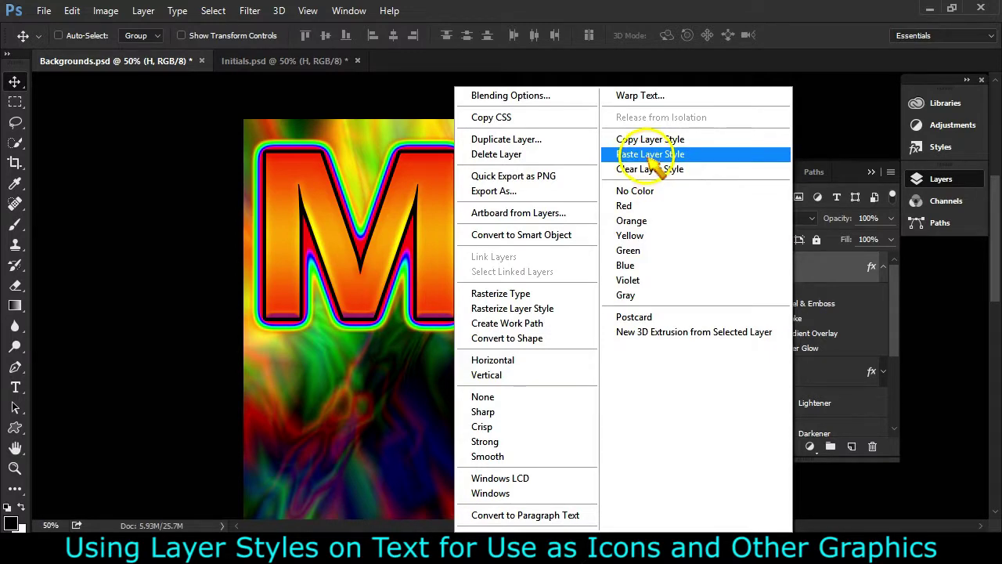
click(649, 154)
right_click(777, 375)
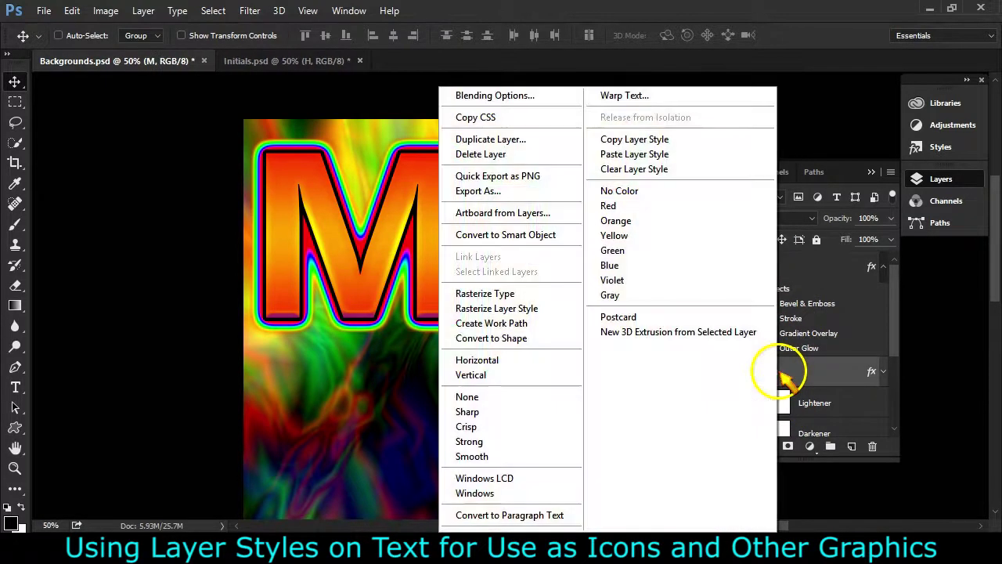
click(661, 156)
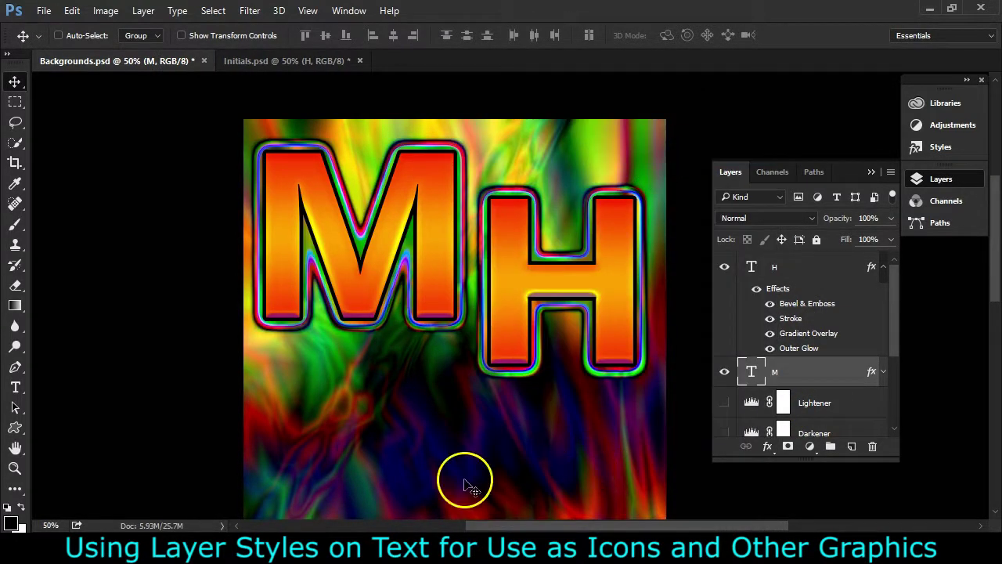
scroll(431, 413, down, 3)
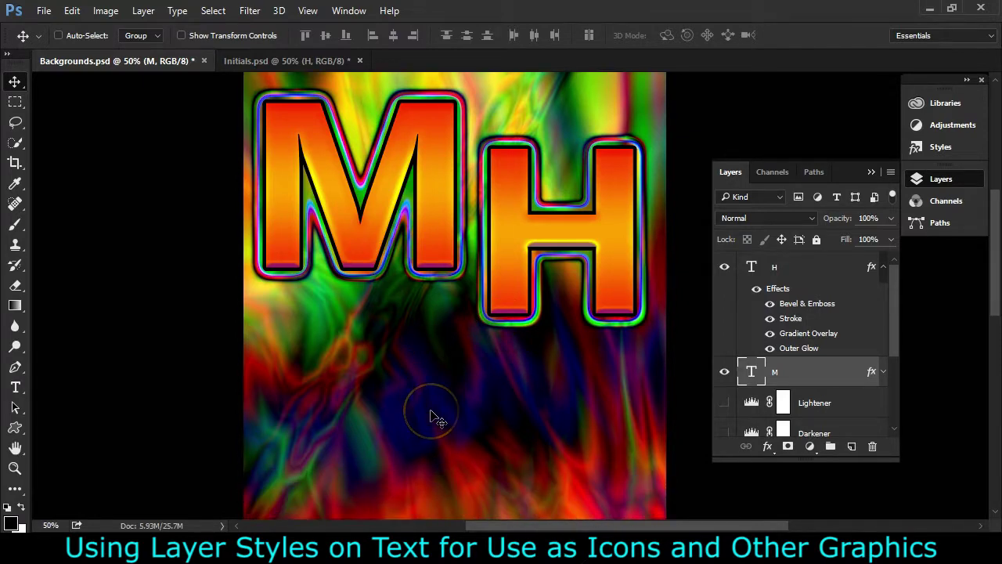
scroll(432, 414, down, 2)
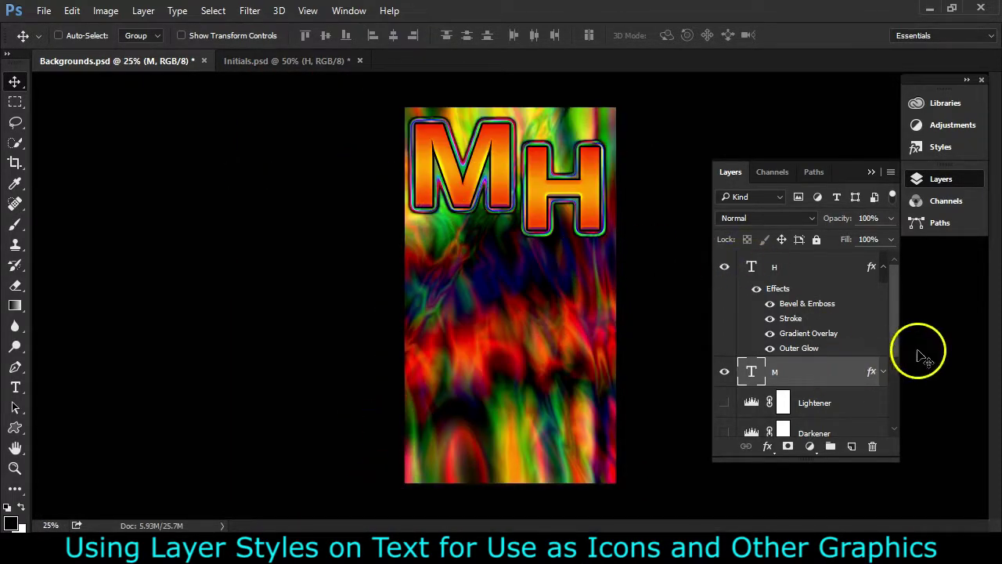
- Collapse the H layer's effects list and expand the M layer's effects list
click(883, 267)
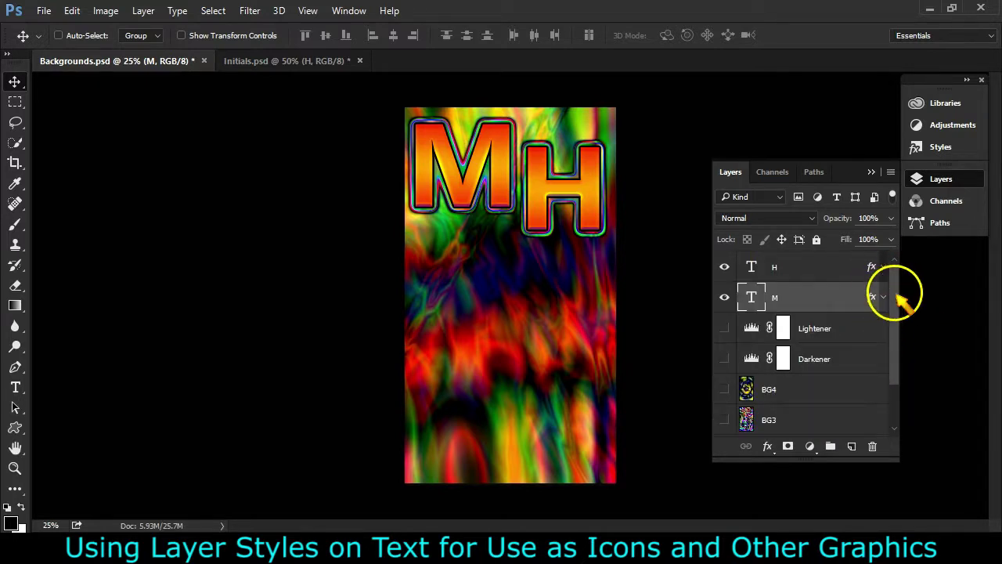
click(883, 297)
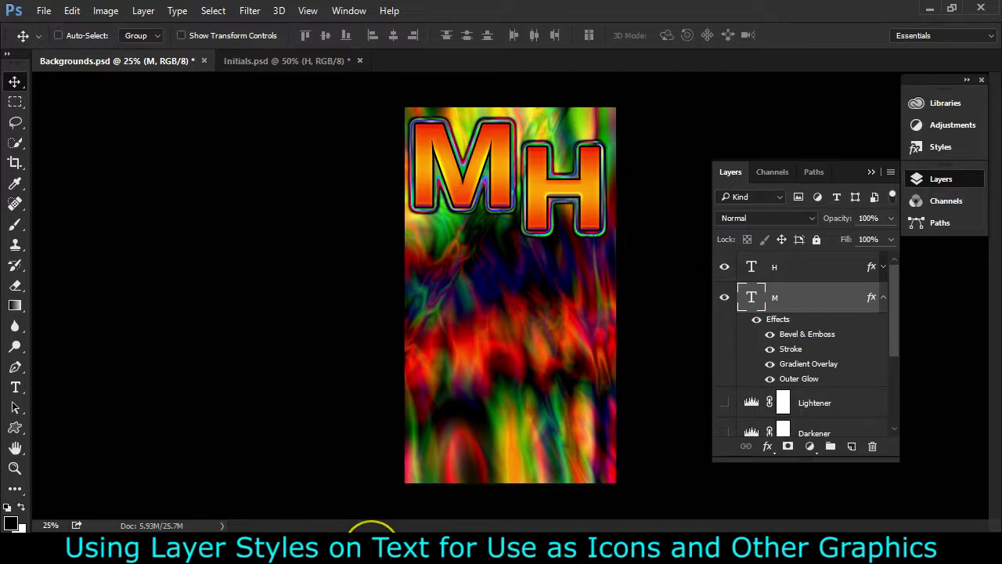
mouse_move(375, 552)
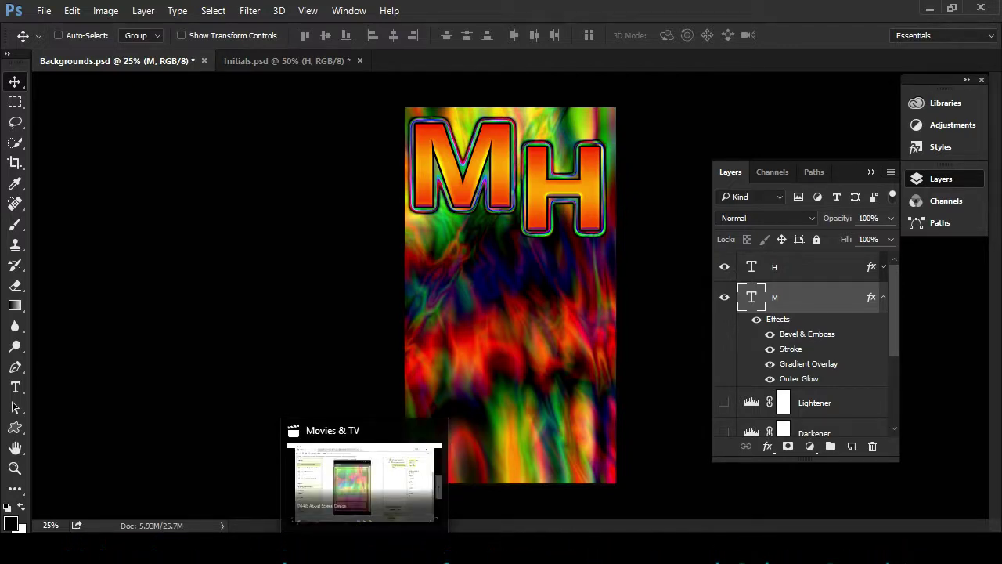